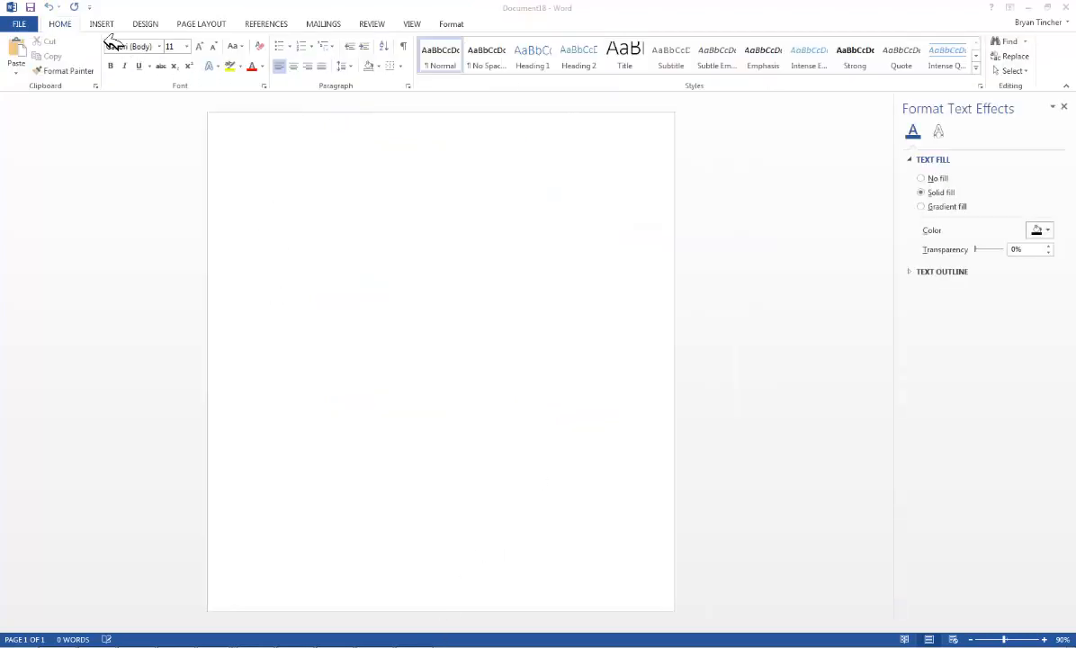
# Step: Draw a seven-point star about 5.7" high and 6.07" wide on the page, and make its points deeper and sharper
pyautogui.click(102, 25)
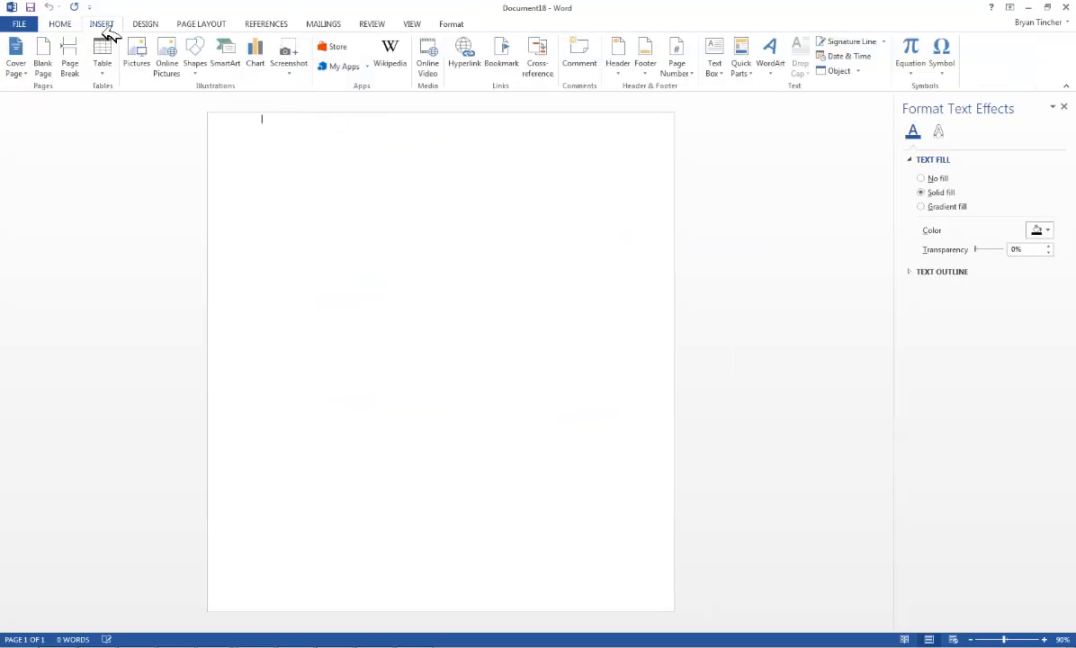
pyautogui.click(198, 70)
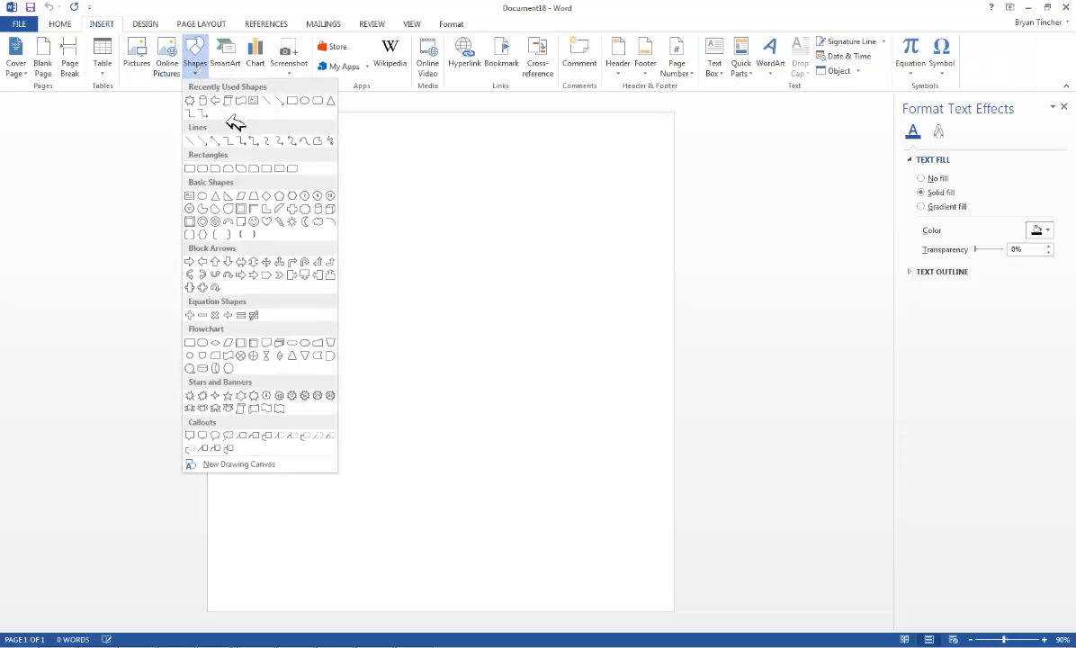
pyautogui.click(190, 100)
pyautogui.moveTo(289, 210)
pyautogui.mouseDown()
pyautogui.moveTo(588, 504)
pyautogui.moveTo(622, 520)
pyautogui.mouseUp()
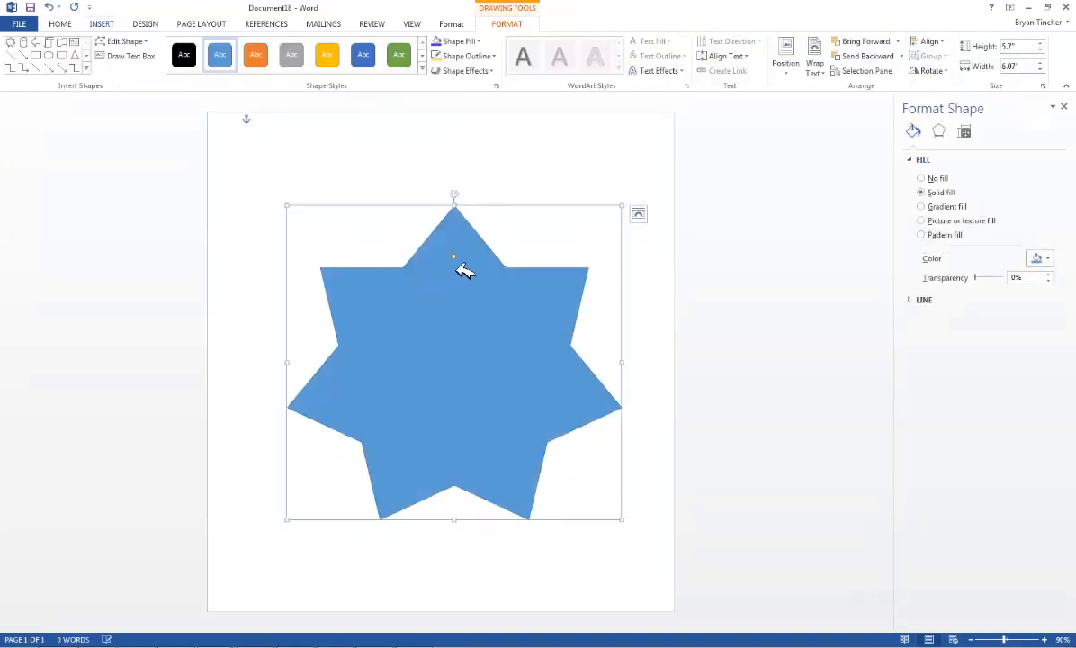
pyautogui.moveTo(456, 260); pyautogui.dragTo(453, 290)
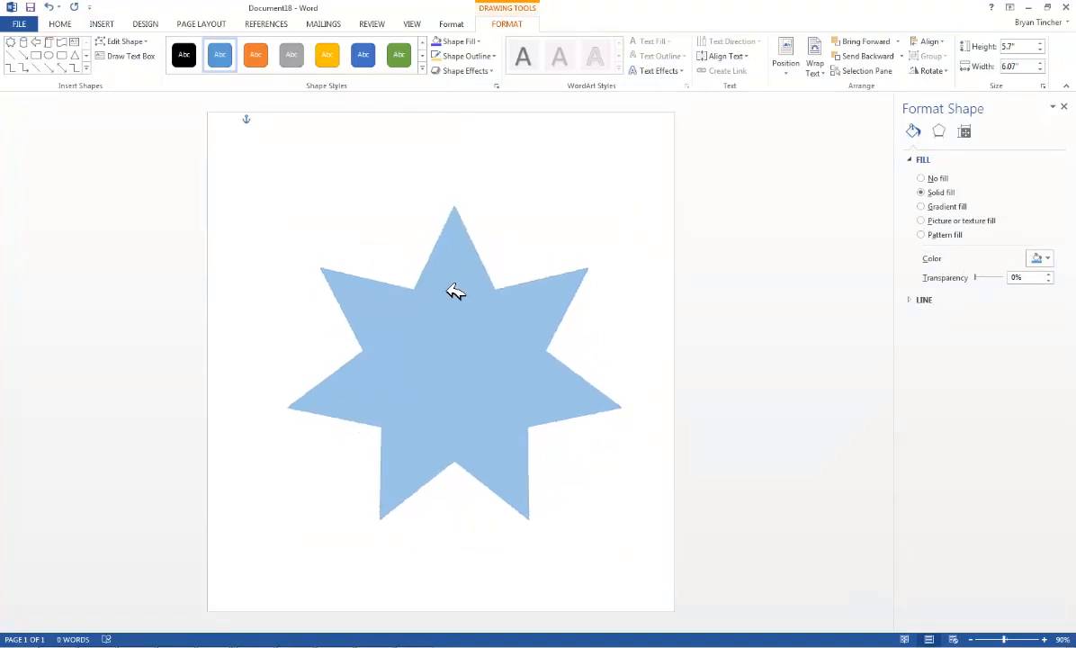
pyautogui.click(384, 187)
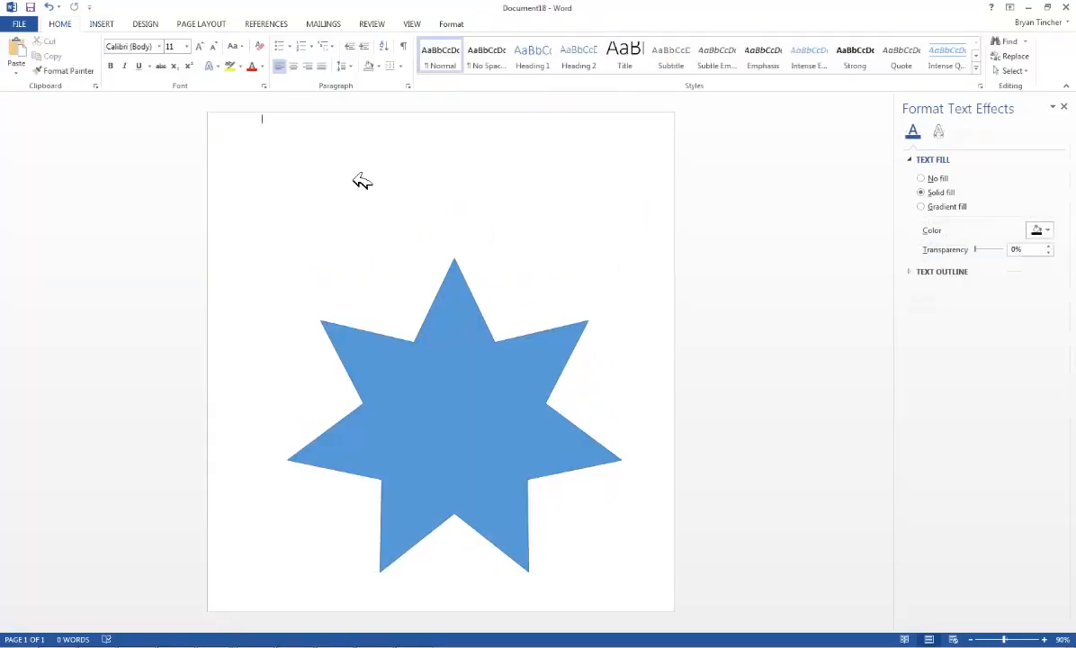
pyautogui.click(450, 383)
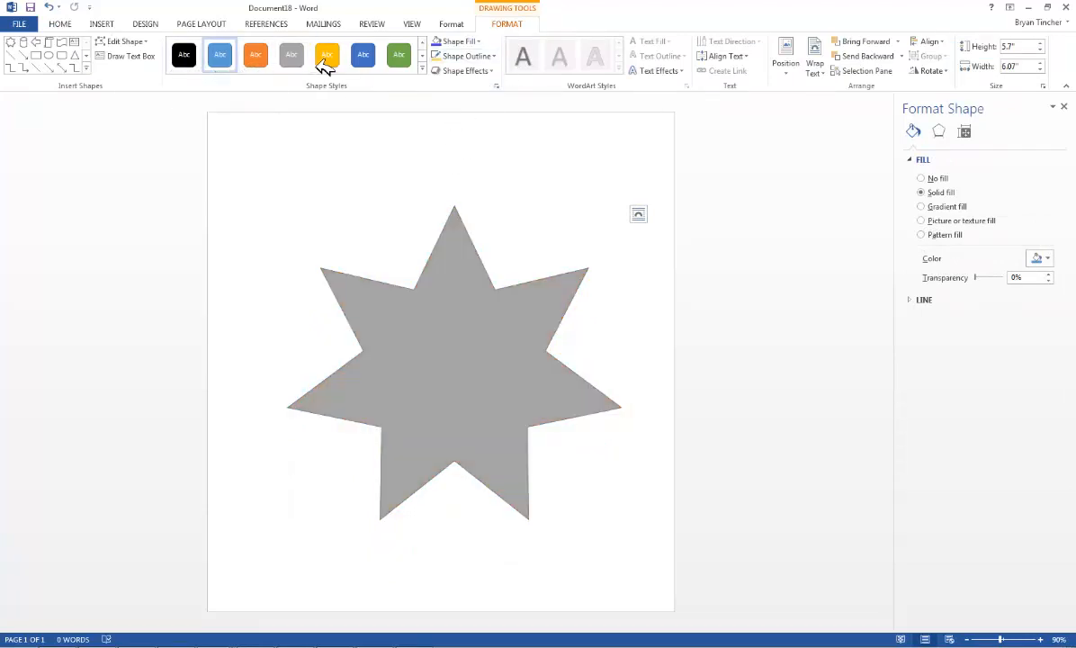
pyautogui.click(422, 70)
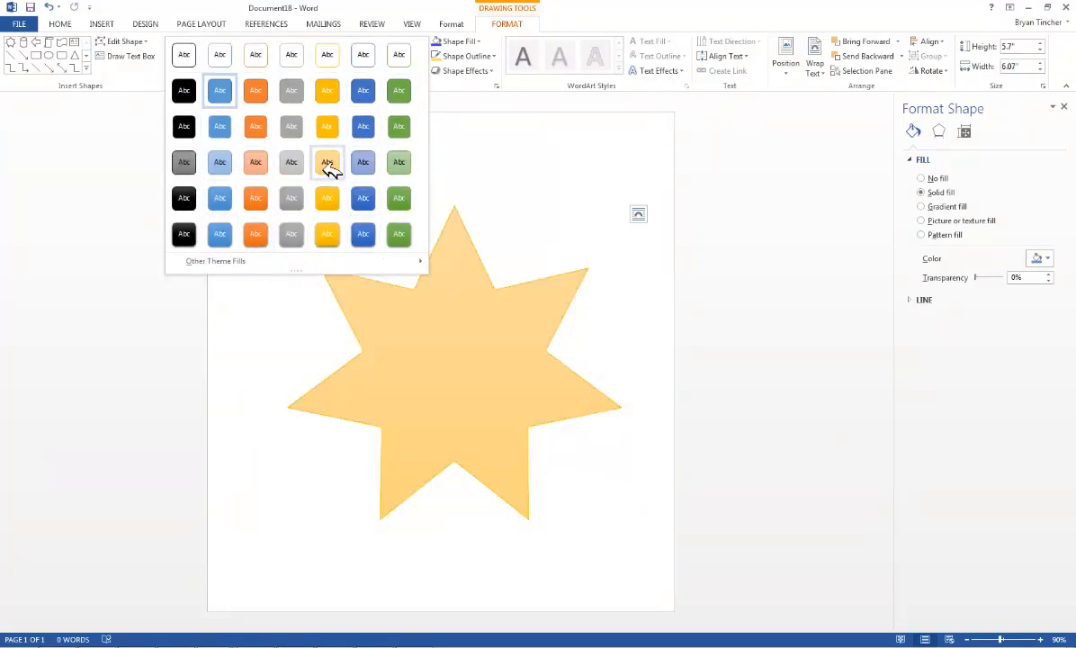
pyautogui.moveTo(263, 269)
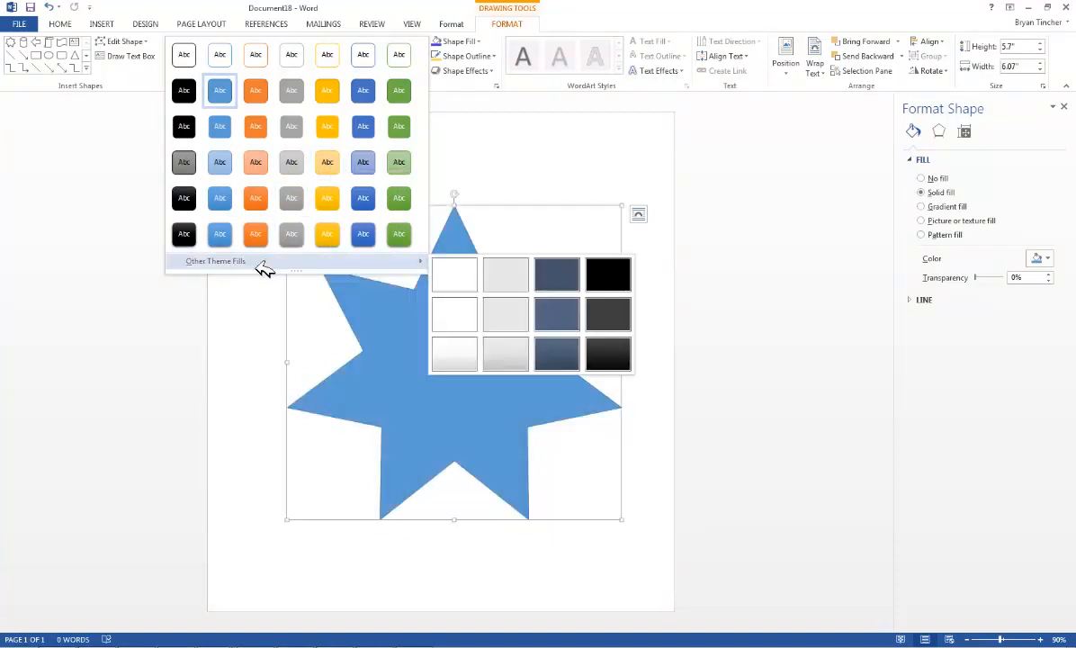
pyautogui.click(543, 176)
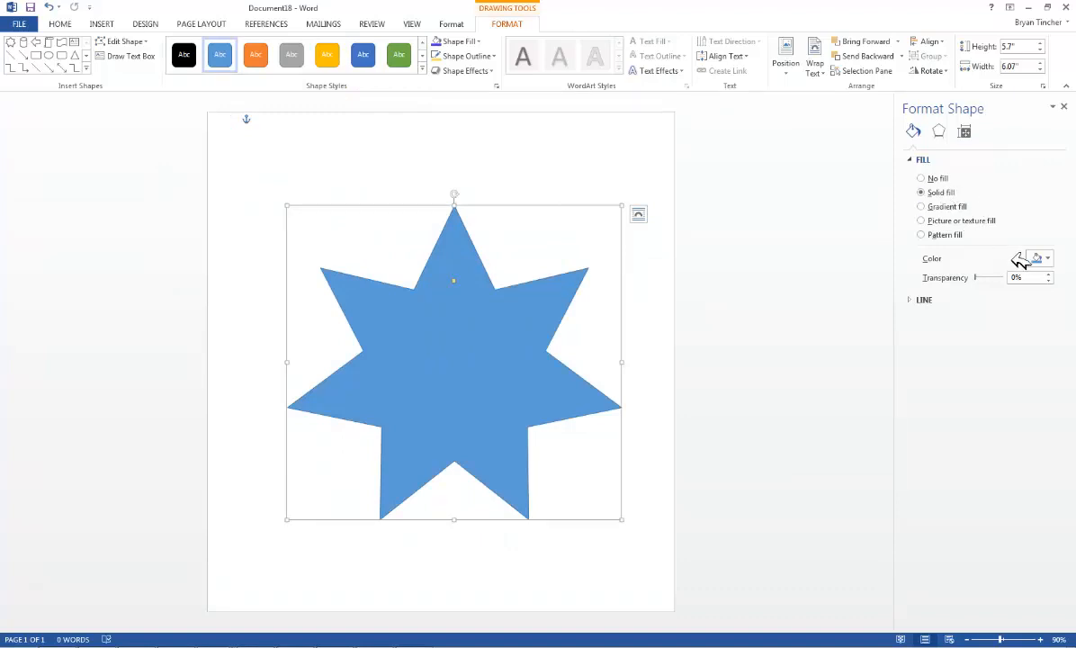
# Step: Set the star's solid fill to a custom purple picked from the full color palette
pyautogui.click(1044, 260)
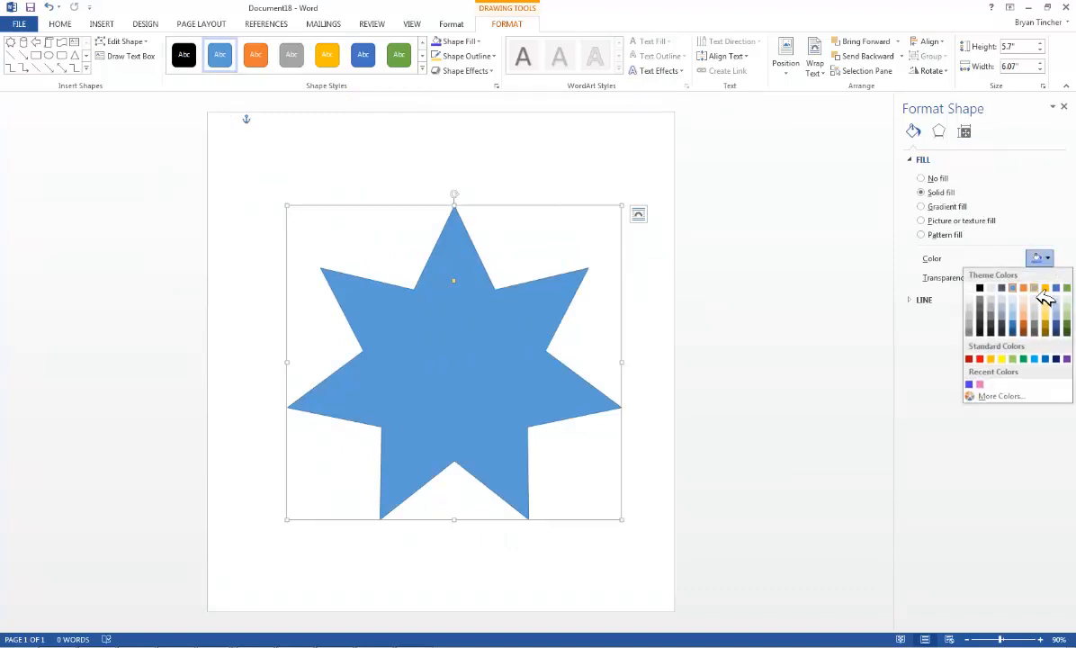
pyautogui.click(1001, 397)
pyautogui.moveTo(547, 260); pyautogui.dragTo(523, 245)
pyautogui.click(614, 217)
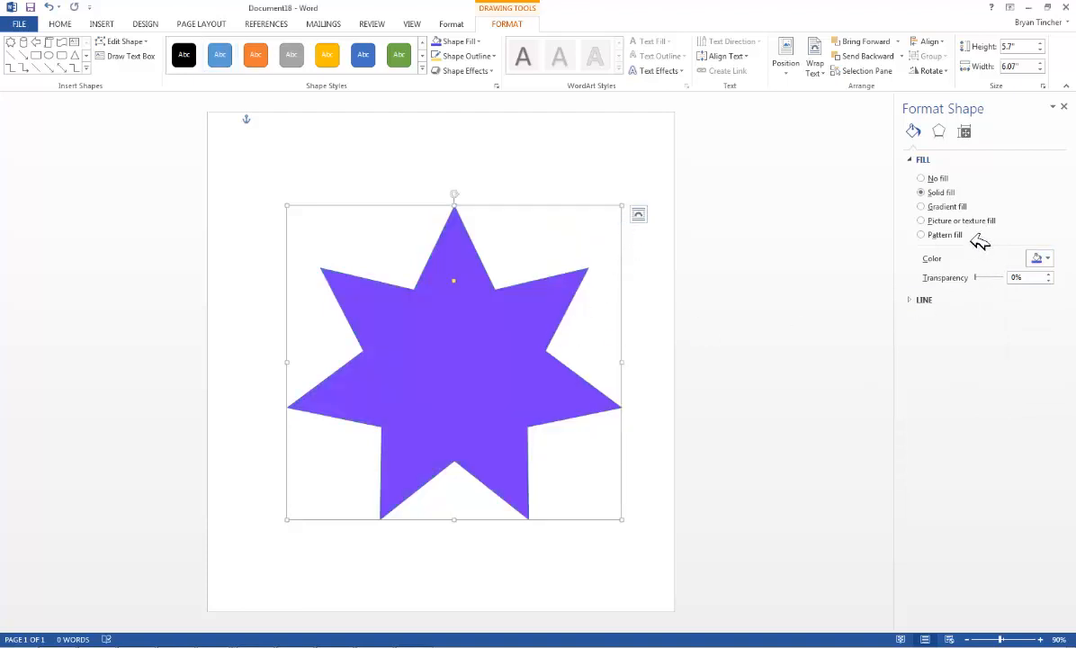
# Step: Apply a gradient fill to the star and remove its two middle gradient stops
pyautogui.click(956, 208)
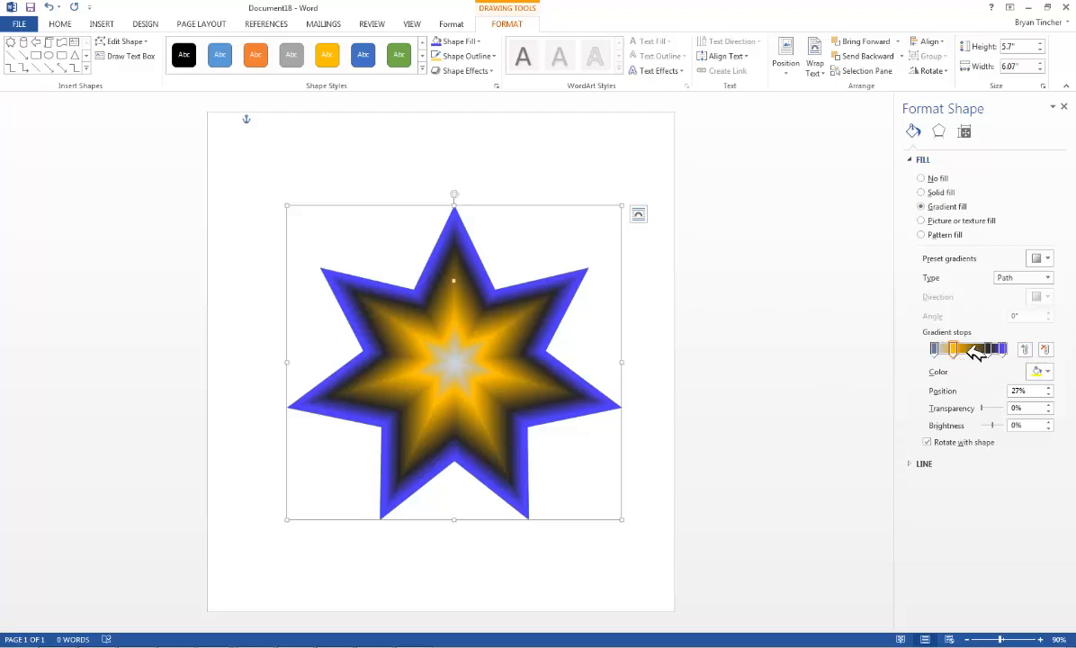
pyautogui.click(1046, 351)
pyautogui.click(1046, 351)
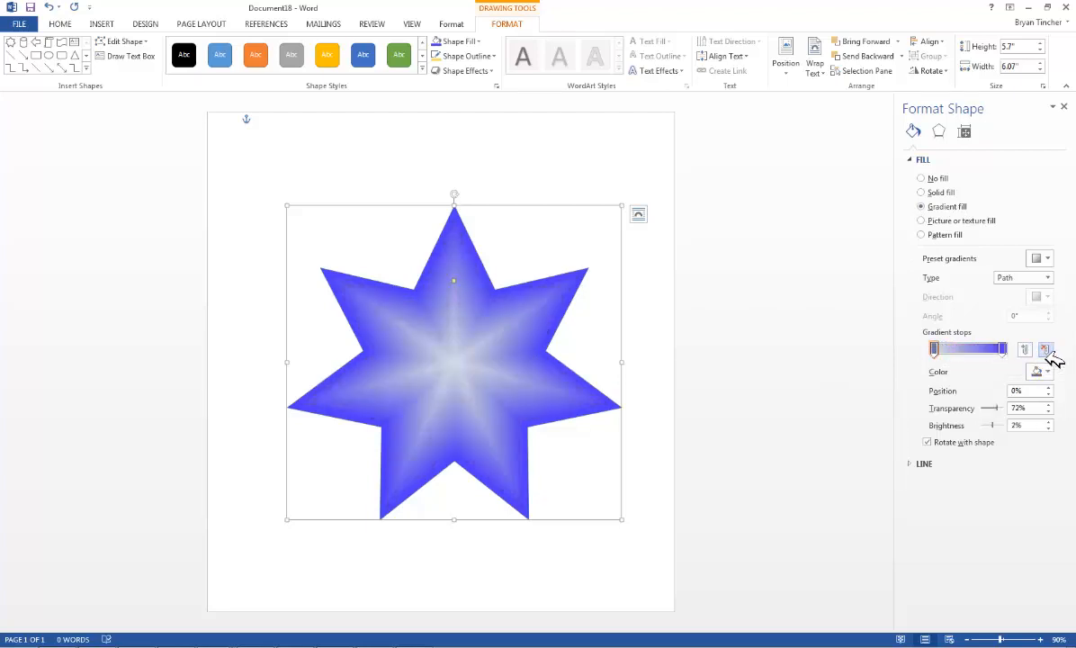
pyautogui.click(1046, 351)
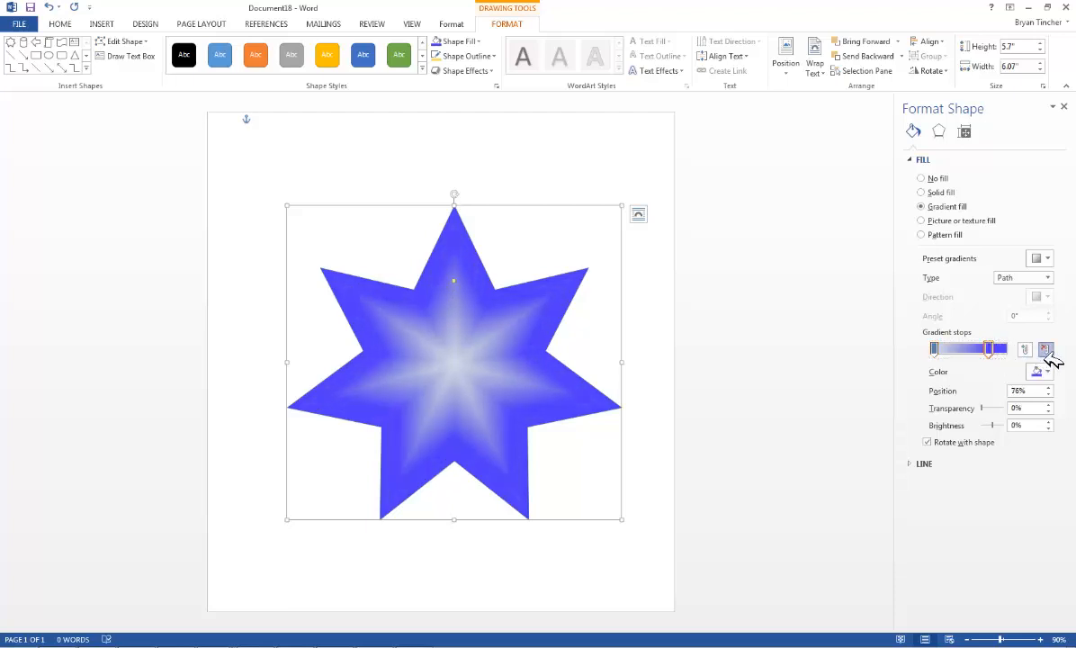
# Step: Move the indigo gradient stop to 62% and add a dark blue-gray stop with -25% brightness at 48%
pyautogui.moveTo(990, 350); pyautogui.dragTo(992, 357)
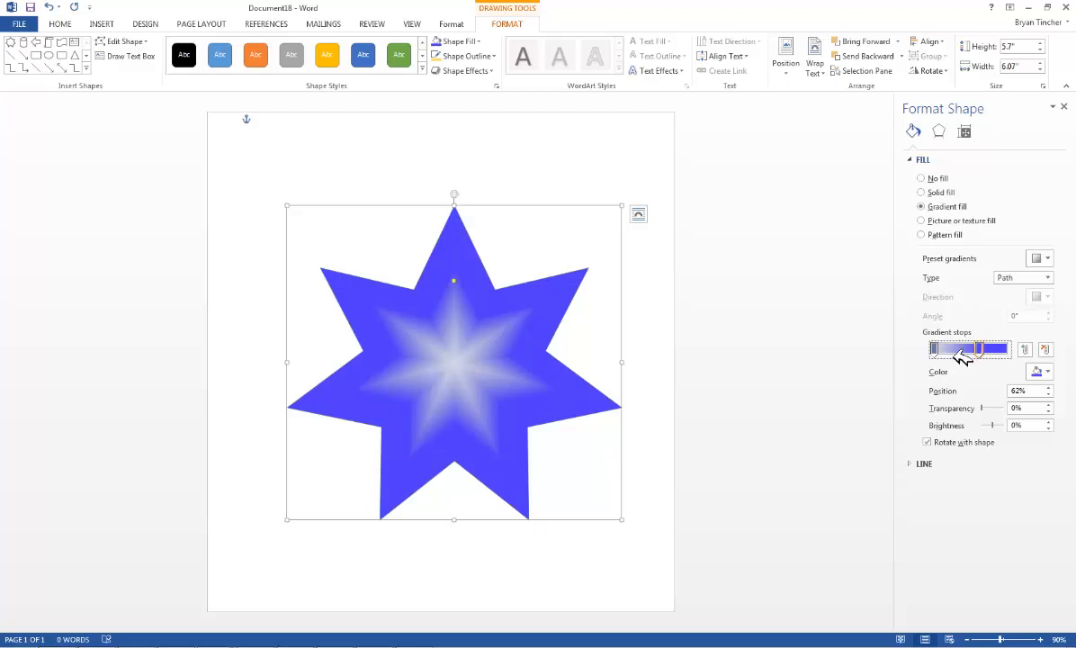
pyautogui.moveTo(979, 351); pyautogui.dragTo(958, 352)
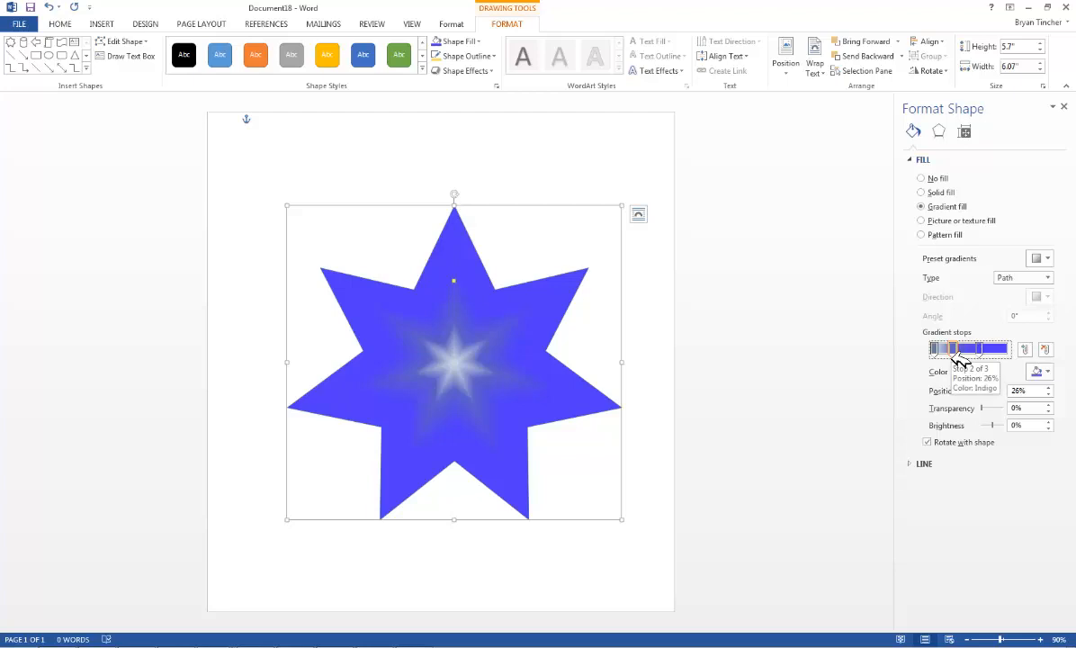
pyautogui.click(1039, 371)
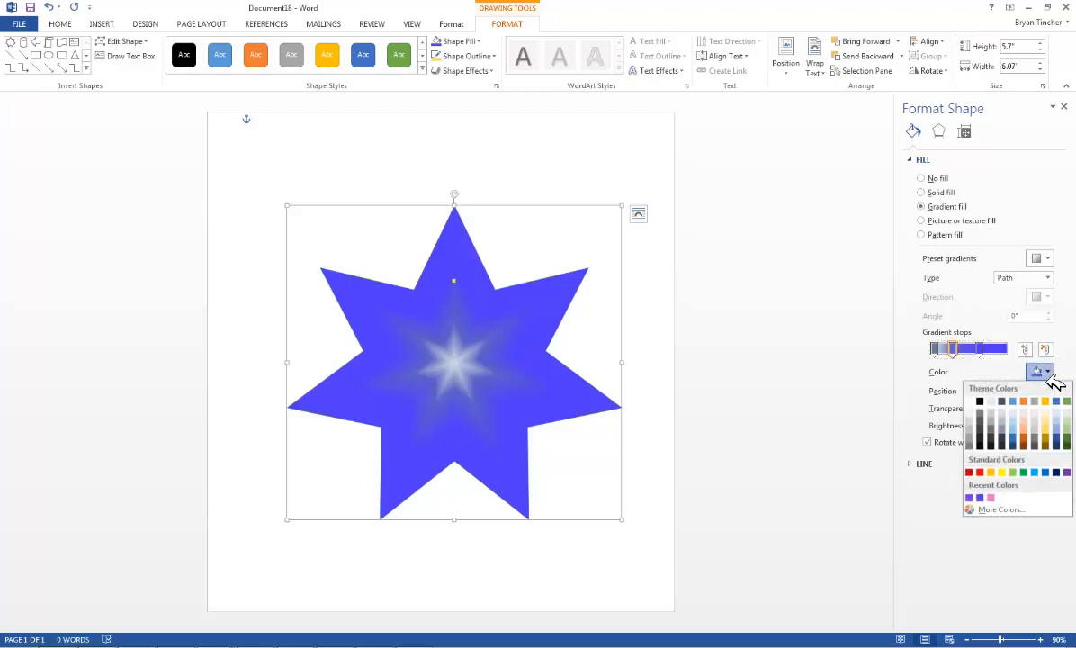
pyautogui.click(1012, 439)
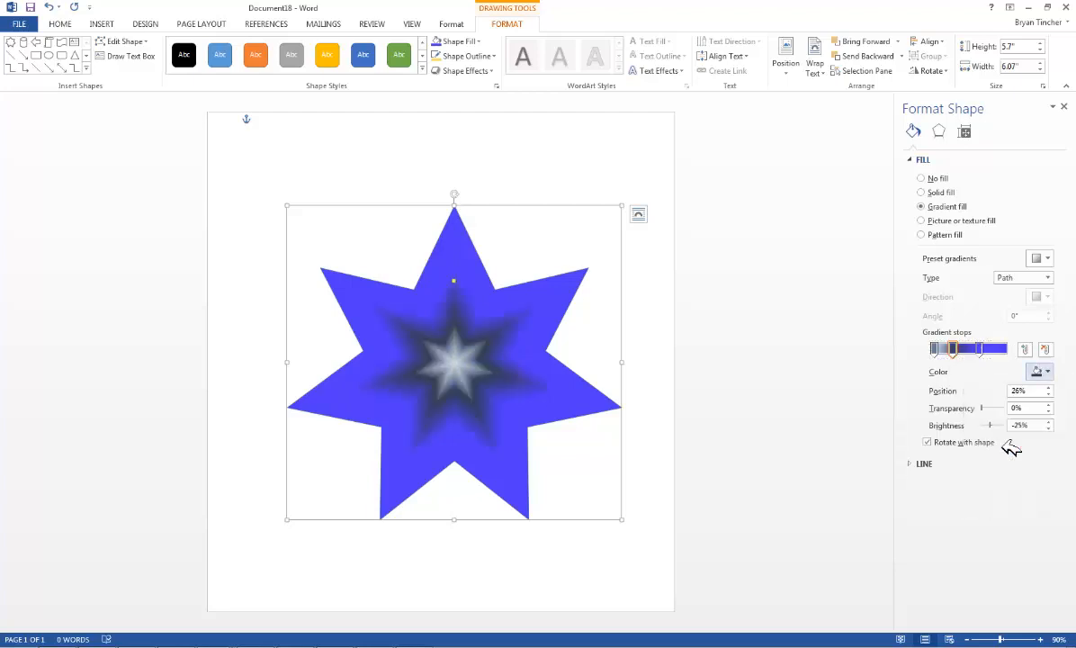
pyautogui.moveTo(961, 360)
pyautogui.mouseDown()
pyautogui.moveTo(978, 358)
pyautogui.moveTo(946, 362)
pyautogui.moveTo(1003, 358)
pyautogui.moveTo(976, 360)
pyautogui.mouseUp()
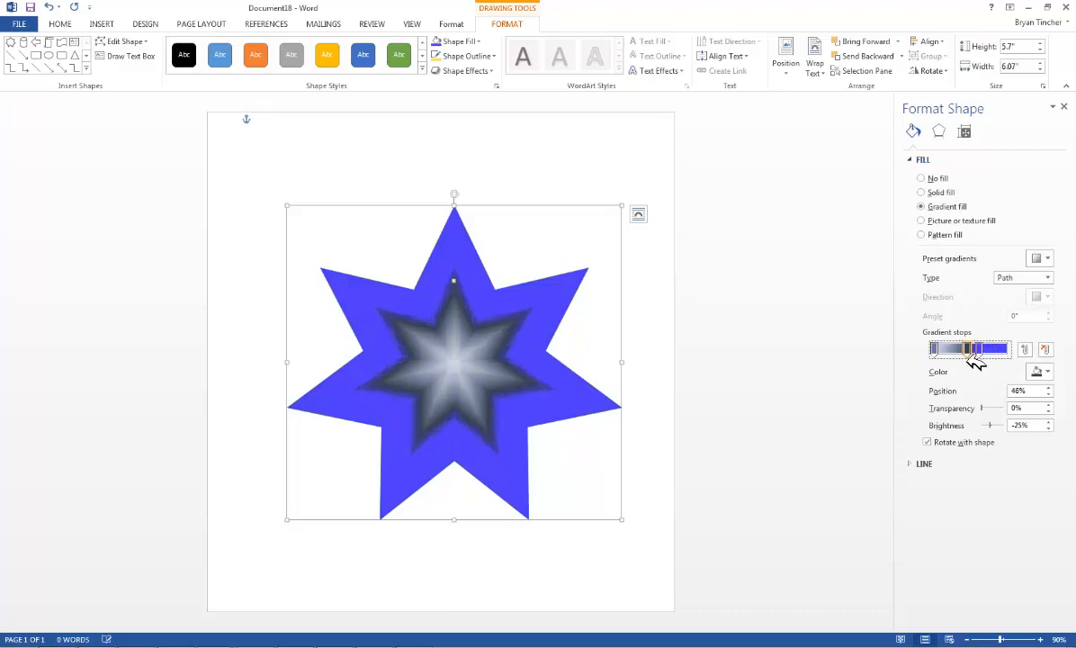
# Step: Add another gradient stop, color it gold and place it at 17%
pyautogui.click(1037, 372)
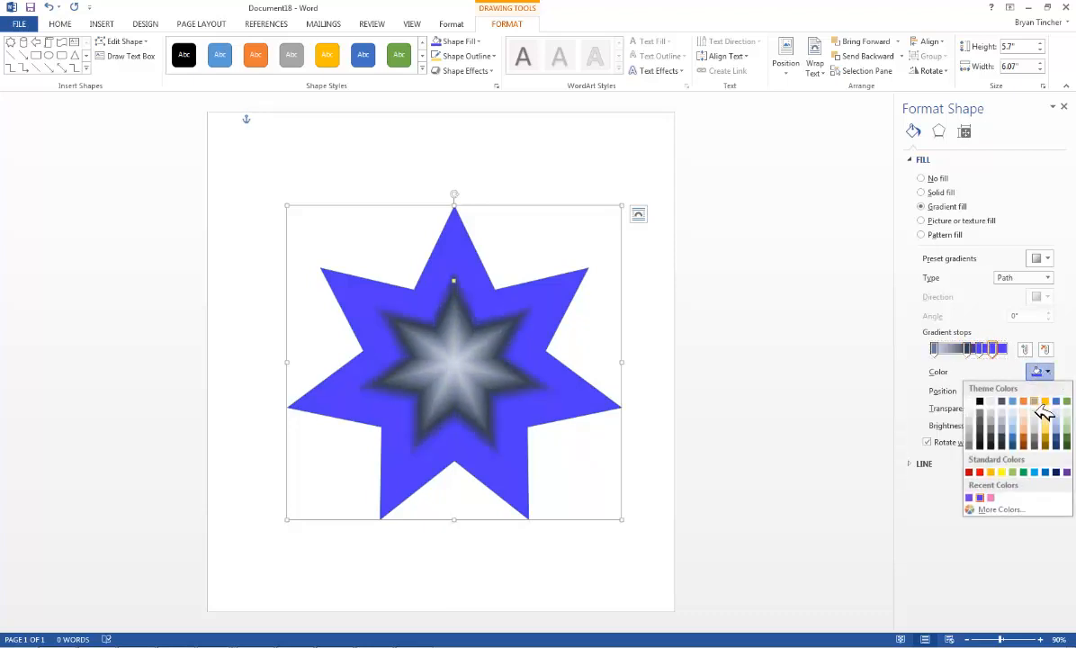
pyautogui.click(1046, 401)
pyautogui.moveTo(995, 355); pyautogui.dragTo(952, 357)
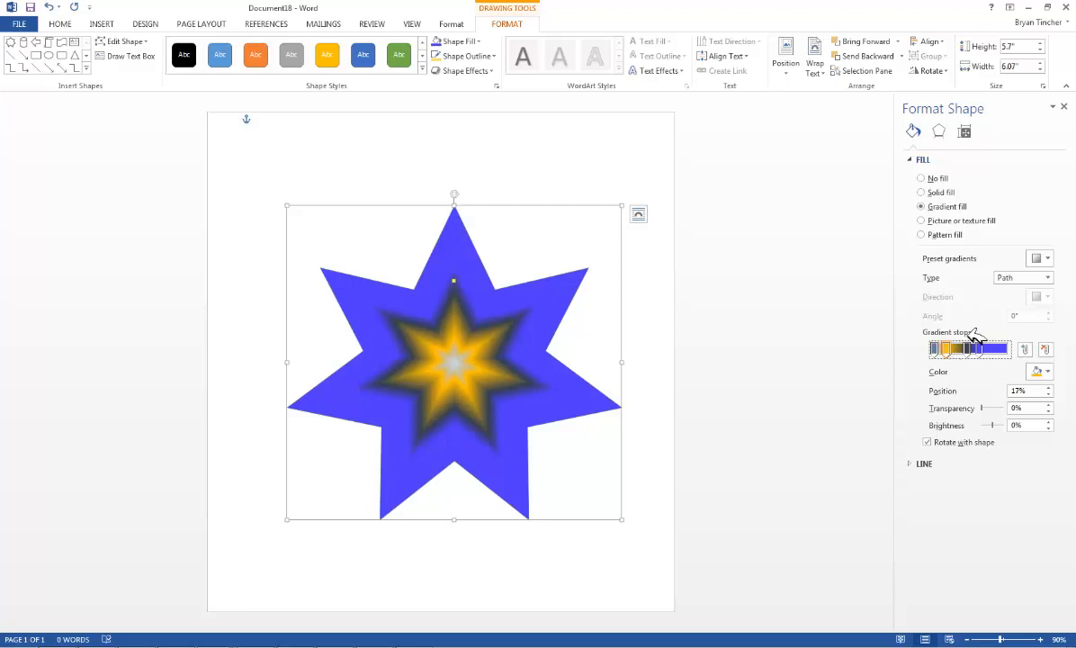
# Step: Try the Linear, Radial and Rectangular gradient types on the star
pyautogui.click(1047, 278)
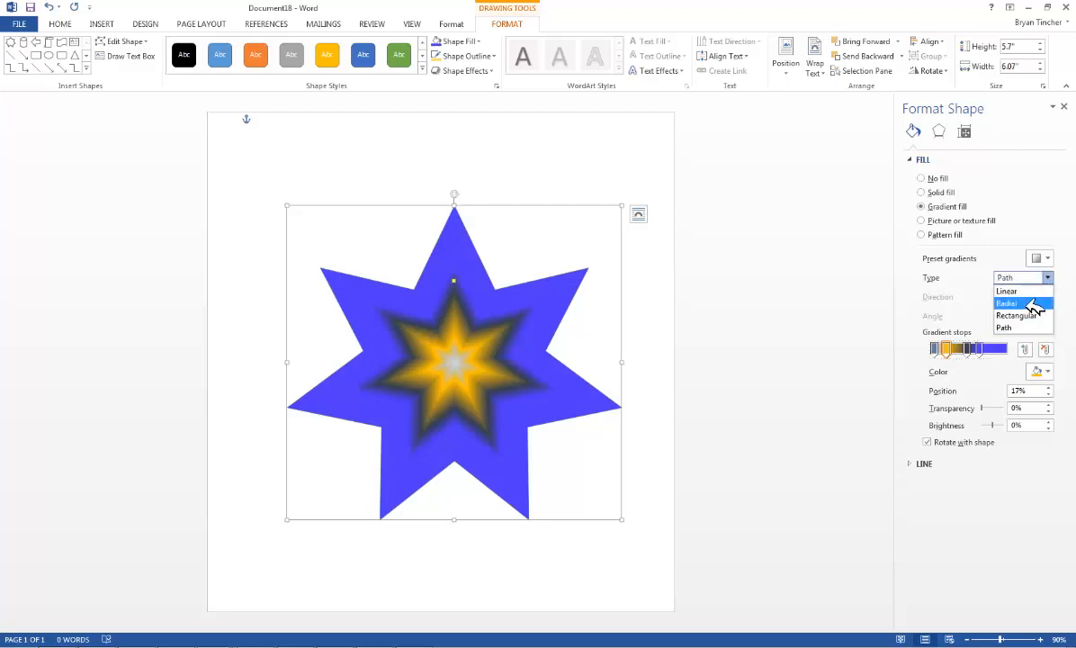
pyautogui.click(1028, 292)
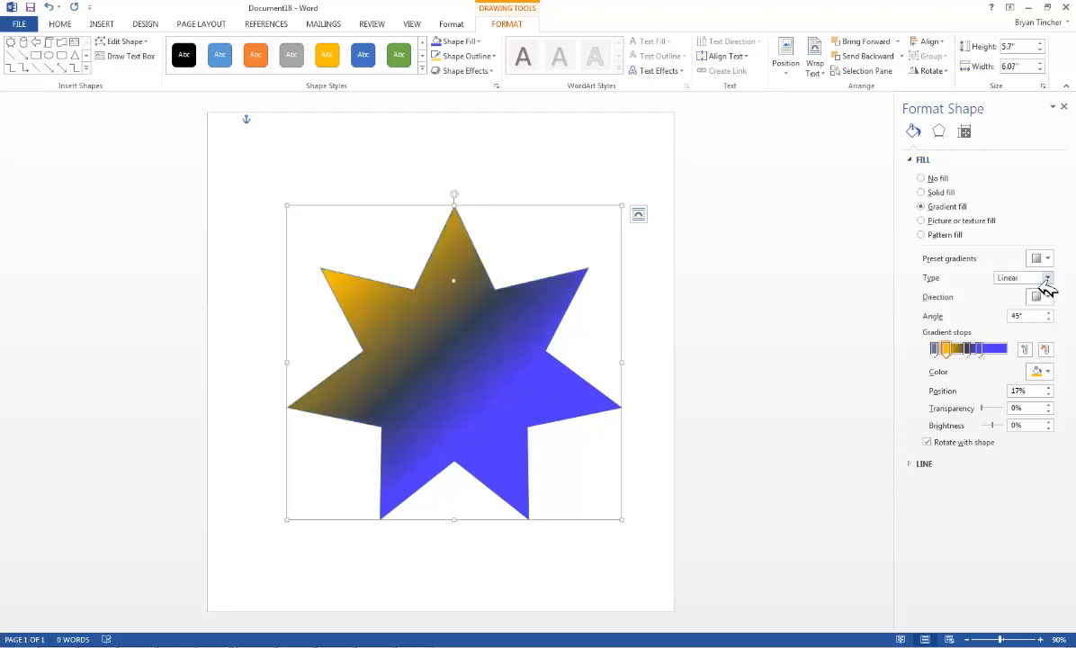
pyautogui.click(1048, 278)
pyautogui.click(1035, 305)
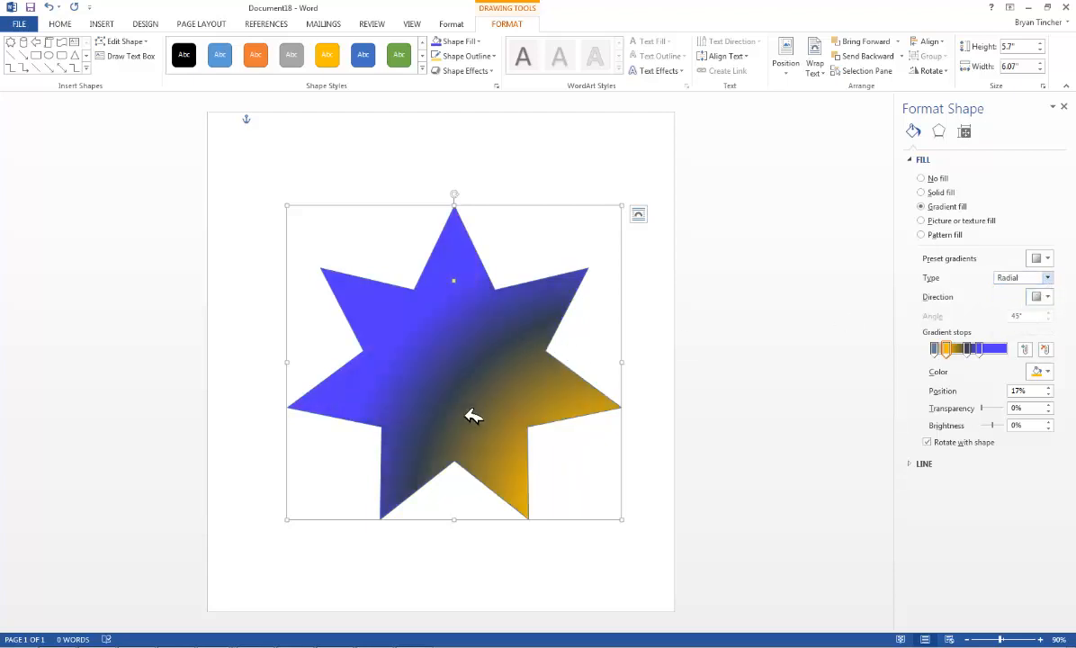
pyautogui.click(1048, 278)
pyautogui.click(1047, 316)
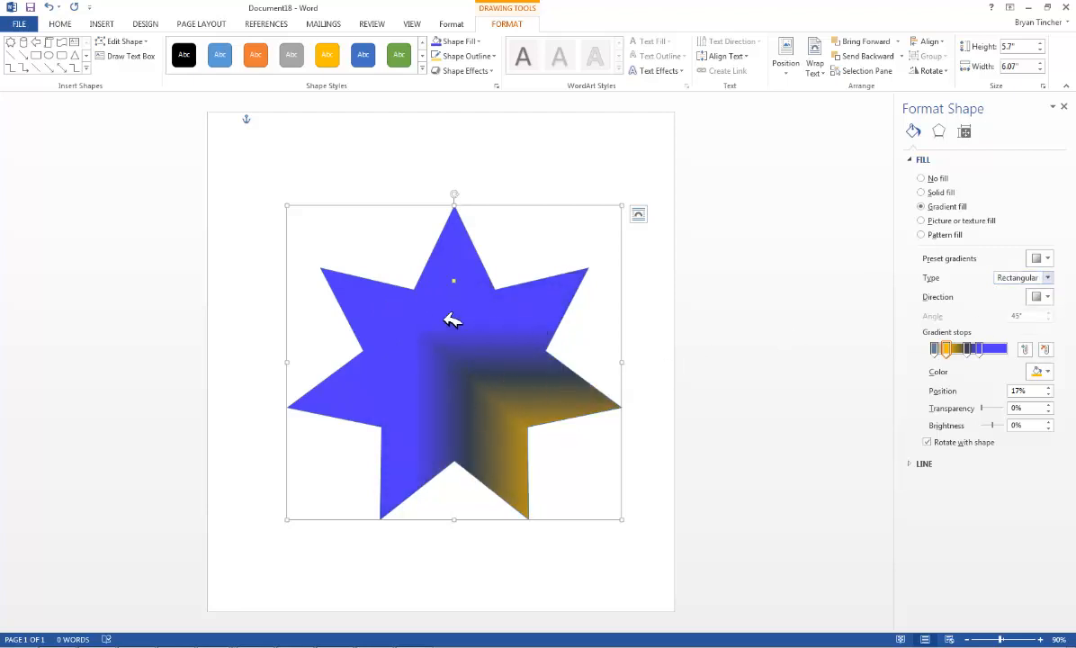
# Step: Return the star's gradient type to Path
pyautogui.click(1046, 297)
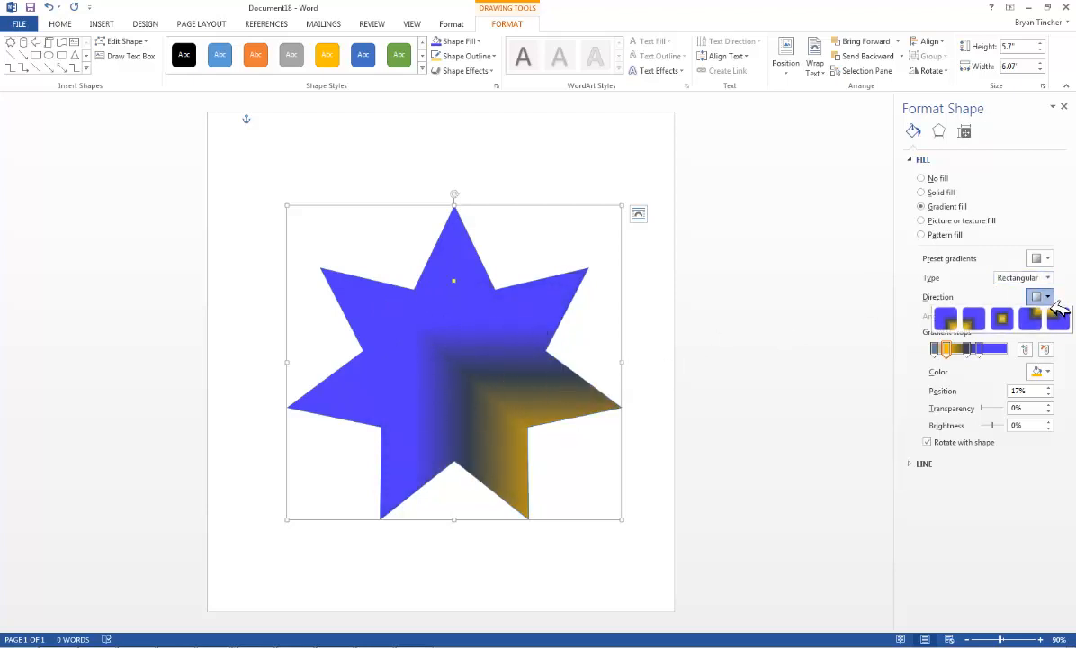
pyautogui.click(1051, 300)
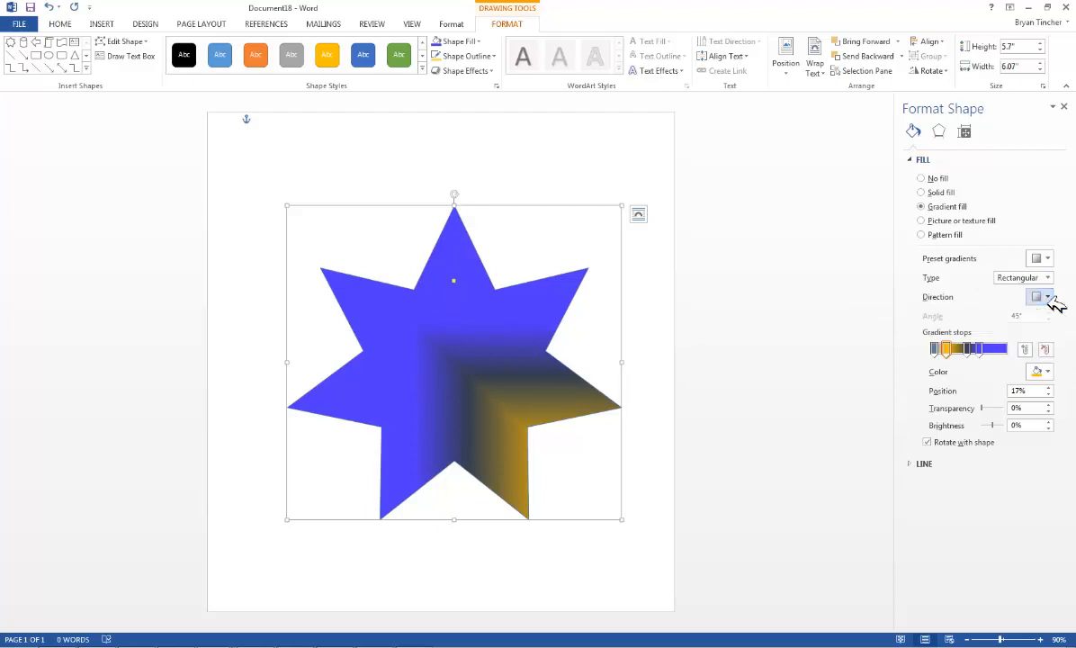
pyautogui.click(1048, 280)
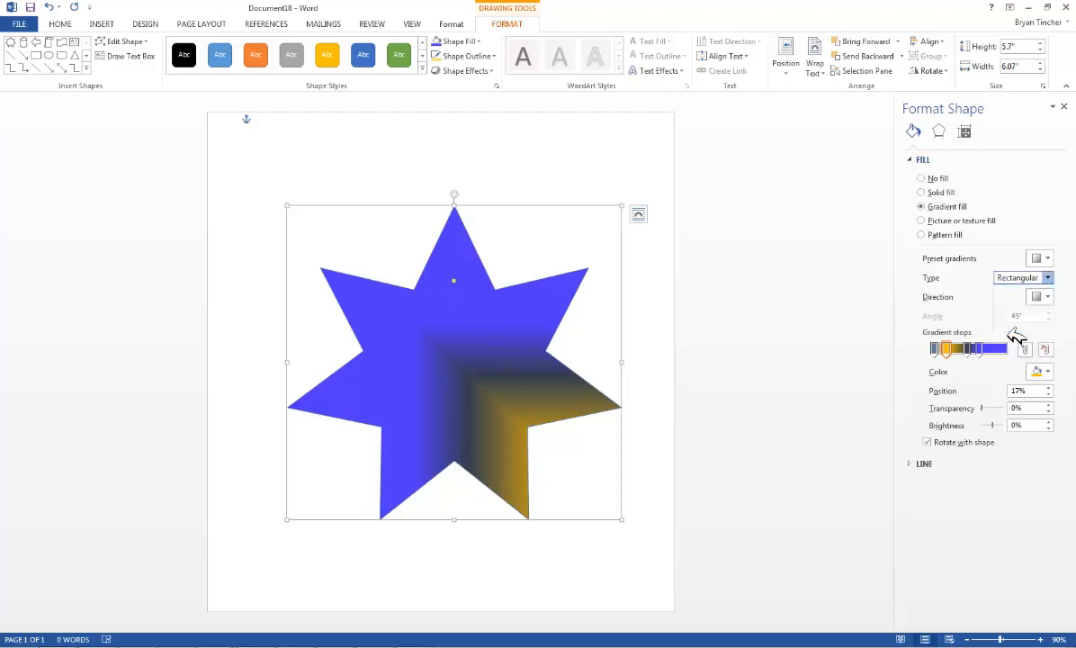
pyautogui.click(1010, 326)
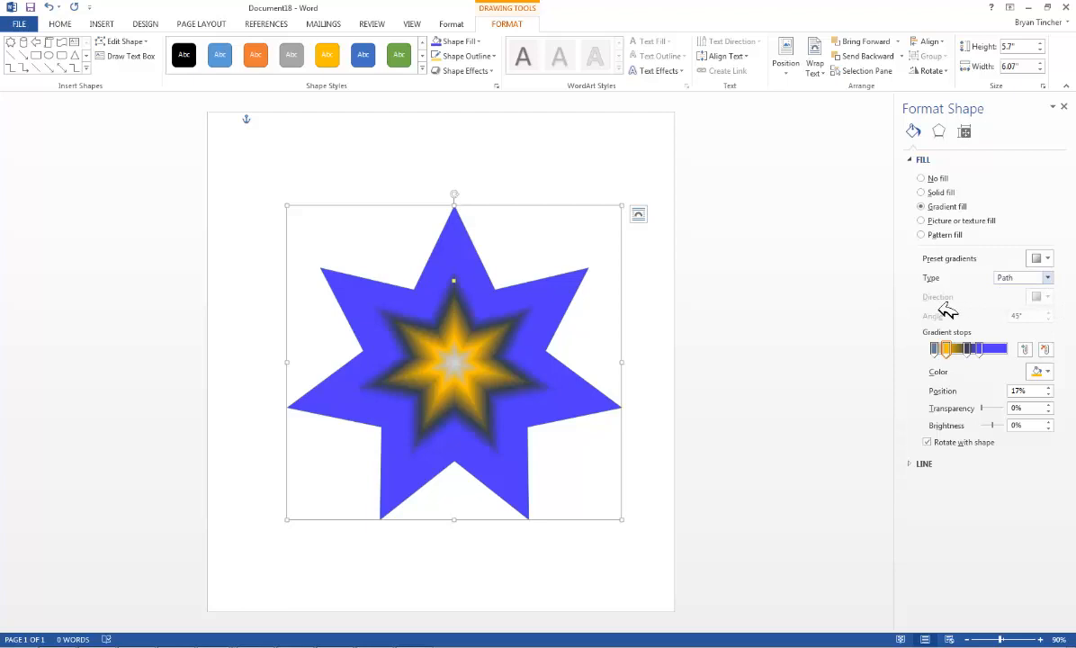
# Step: Set the star's gradient type to Rectangular with the direction From Bottom Right Corner
pyautogui.click(1048, 278)
pyautogui.click(1035, 314)
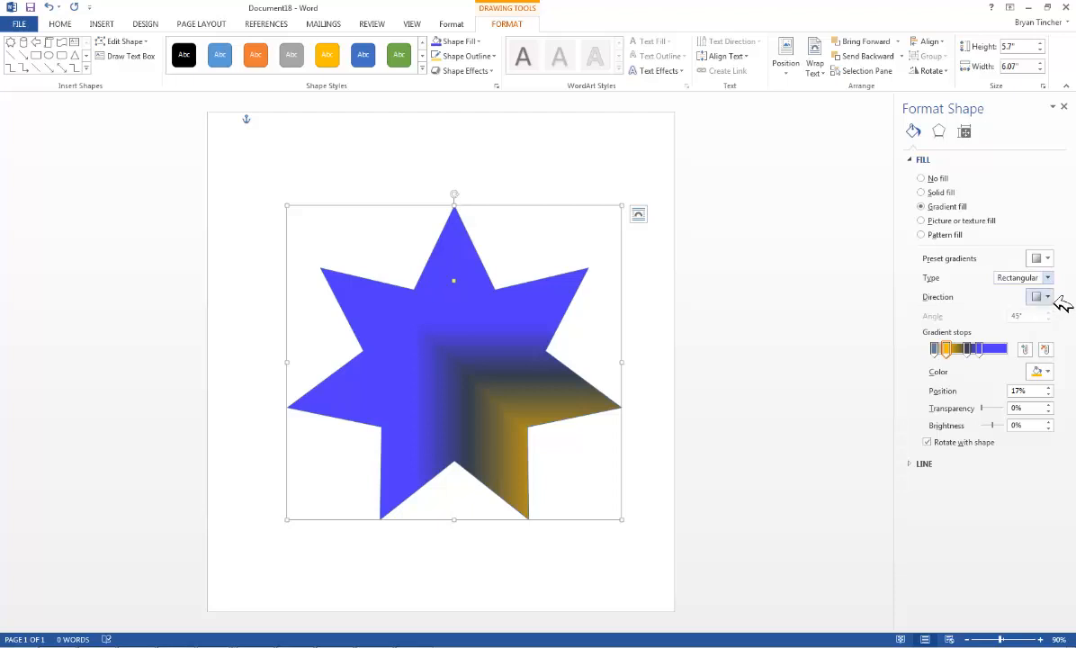
pyautogui.click(1047, 297)
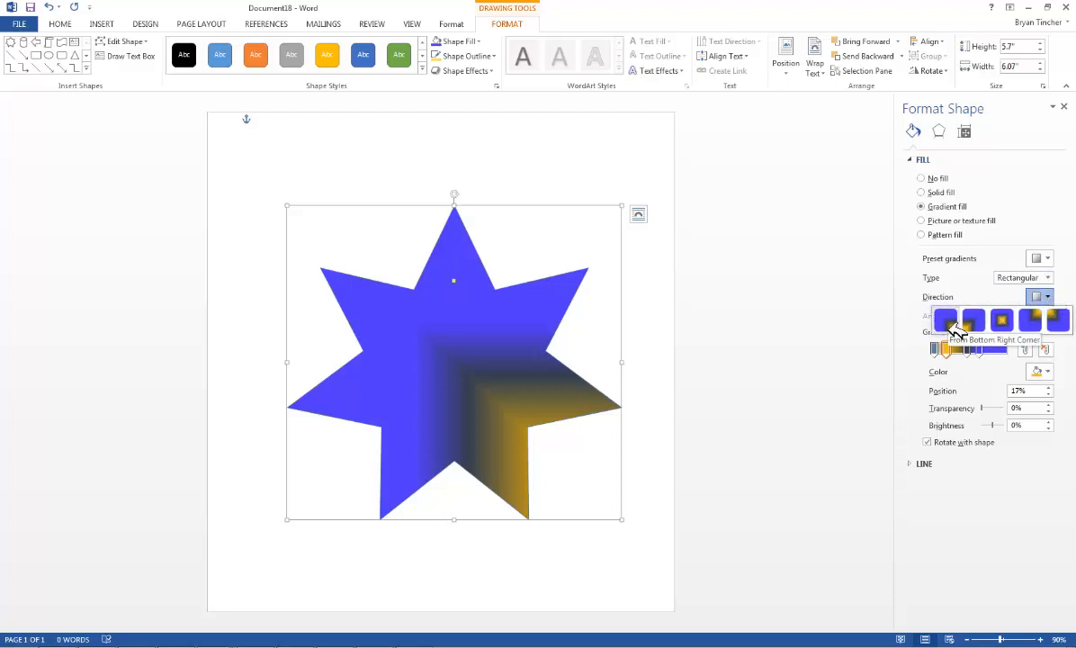
pyautogui.click(951, 319)
# Step: Try the bottom-left, top-right and top-left corner directions for the star's rectangular gradient
pyautogui.click(1044, 297)
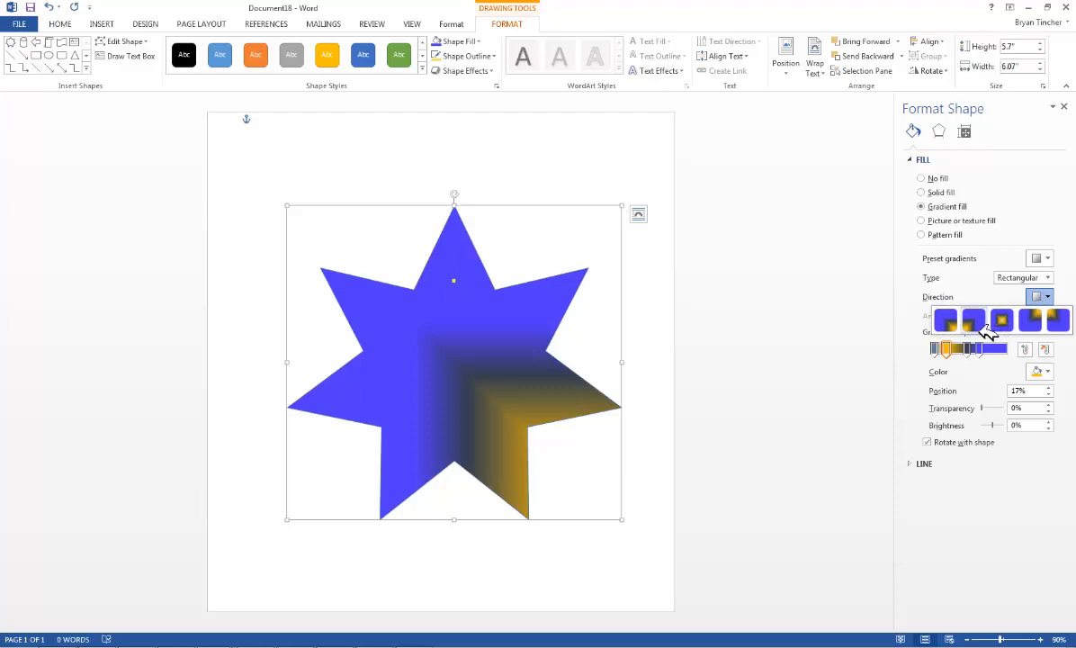
pyautogui.click(927, 312)
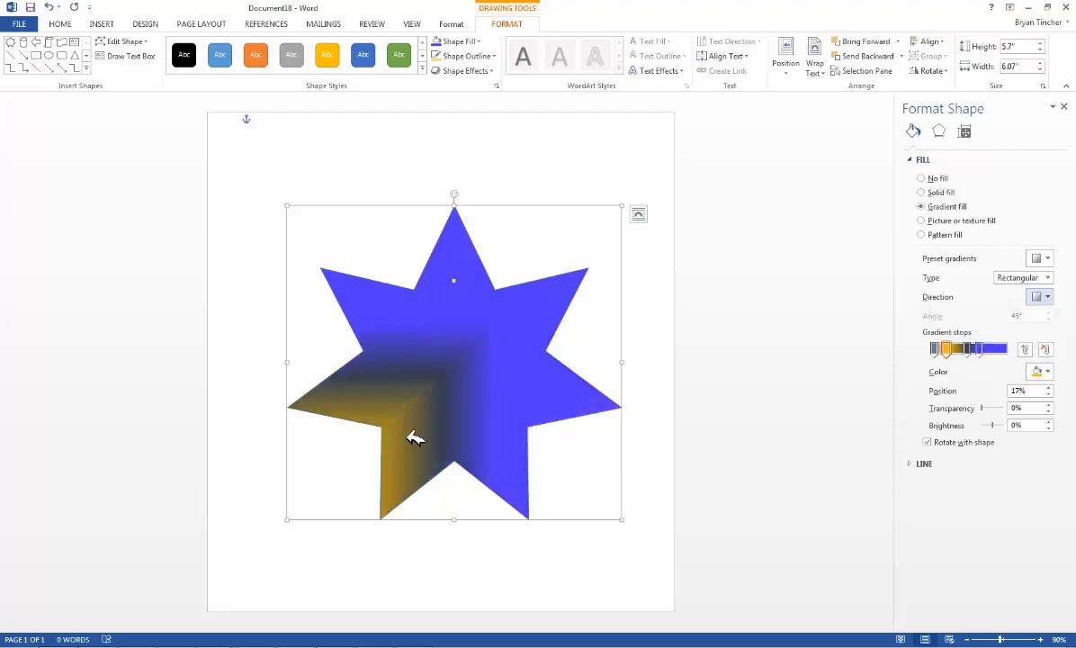
pyautogui.click(1046, 299)
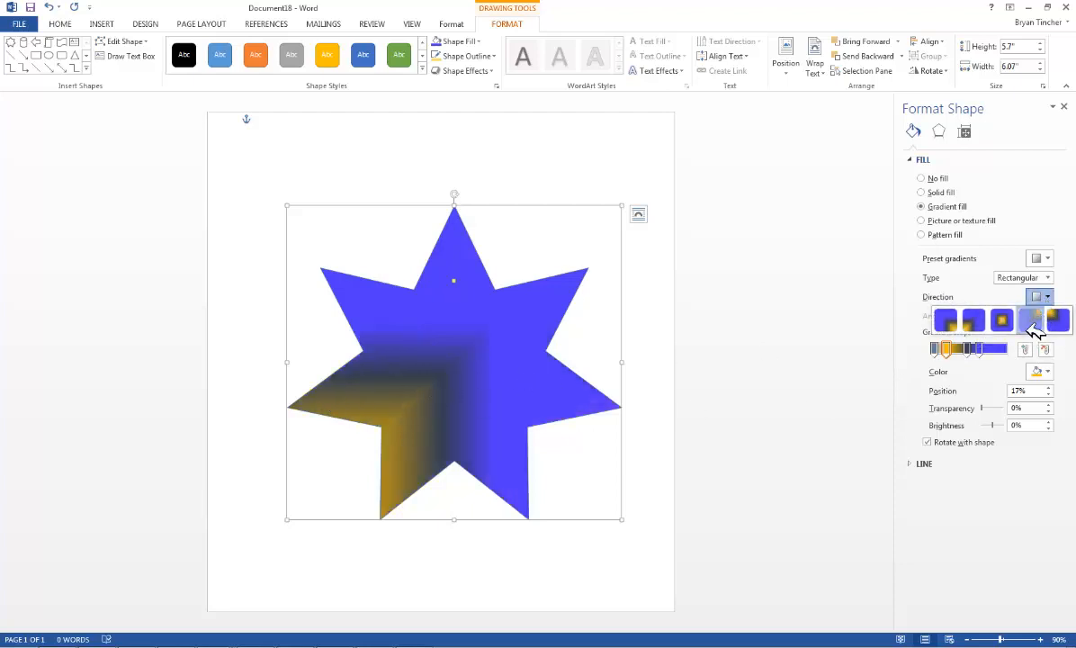
pyautogui.click(973, 317)
pyautogui.click(1042, 297)
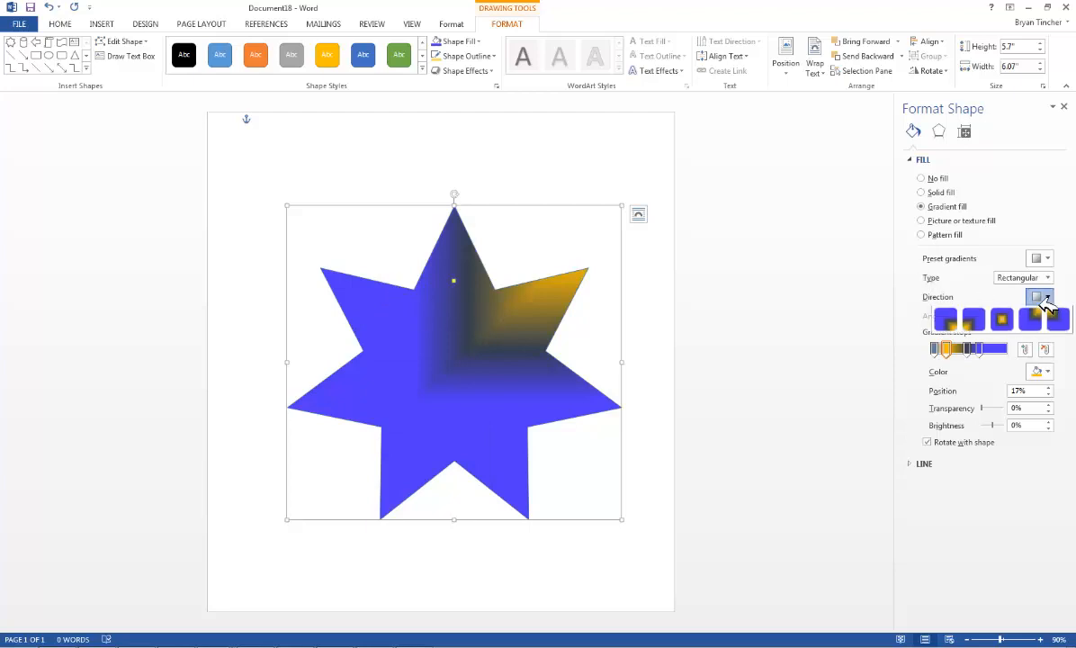
pyautogui.click(1056, 315)
# Step: Set the star's gradient type to Path and the gold stop's transparency to 72%
pyautogui.click(1045, 278)
pyautogui.click(1042, 290)
pyautogui.click(1048, 278)
pyautogui.click(993, 325)
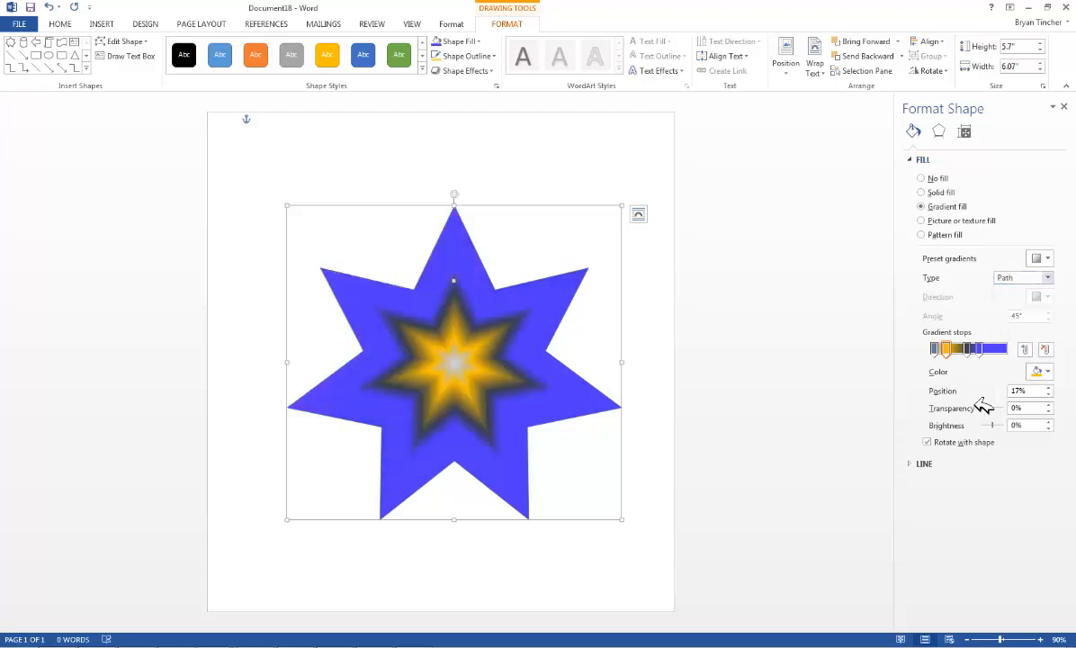
pyautogui.moveTo(983, 409)
pyautogui.mouseDown()
pyautogui.moveTo(1016, 407)
pyautogui.moveTo(998, 409)
pyautogui.mouseUp()
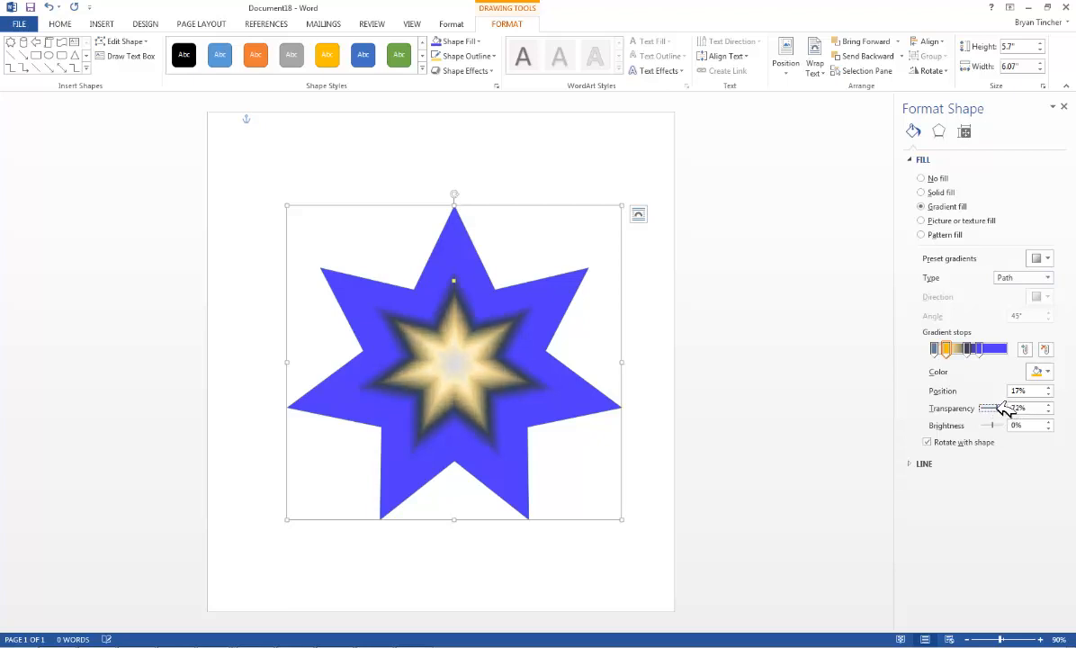
# Step: Add a blue gradient stop at 72% and give it 24% transparency and 27% brightness
pyautogui.click(992, 351)
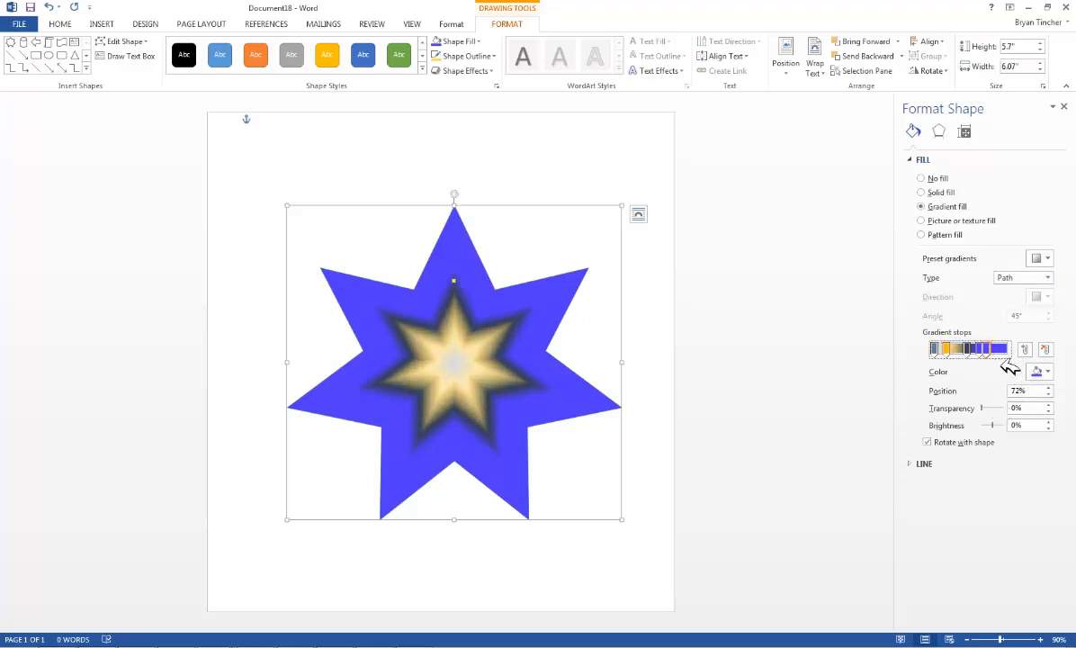
pyautogui.moveTo(983, 409); pyautogui.dragTo(994, 410)
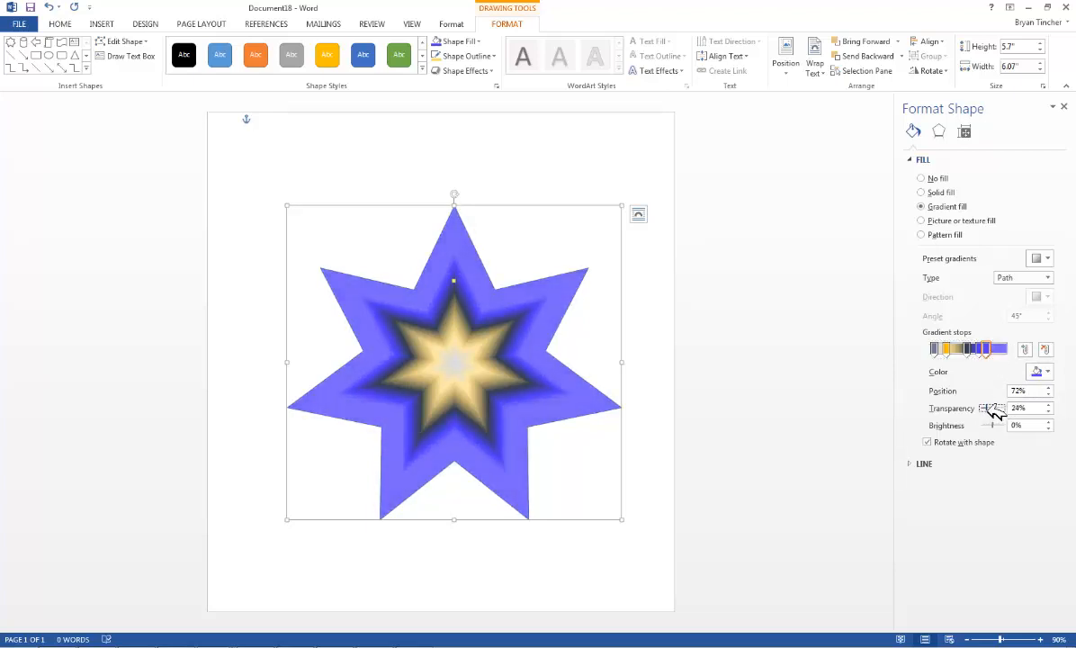
pyautogui.moveTo(999, 430)
pyautogui.mouseDown()
pyautogui.moveTo(1008, 432)
pyautogui.moveTo(990, 434)
pyautogui.moveTo(1005, 433)
pyautogui.mouseUp()
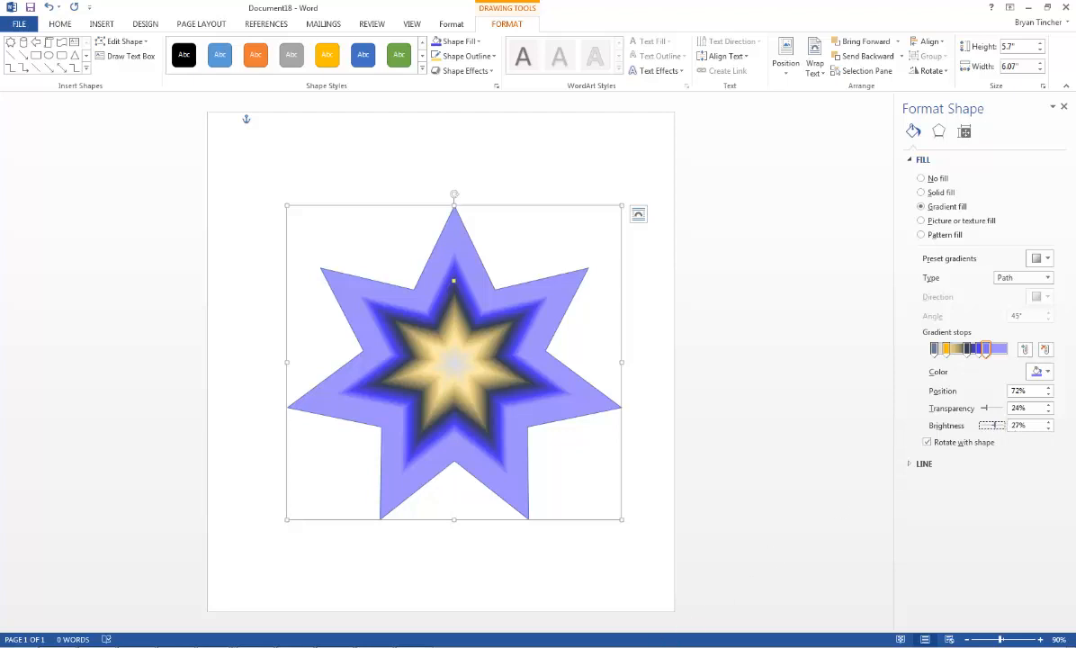
# Step: In the blank Document1, draw a horizontal scroll shape about 6.14" high and 7.63" wide, and show its fill settings
pyautogui.click(413, 646)
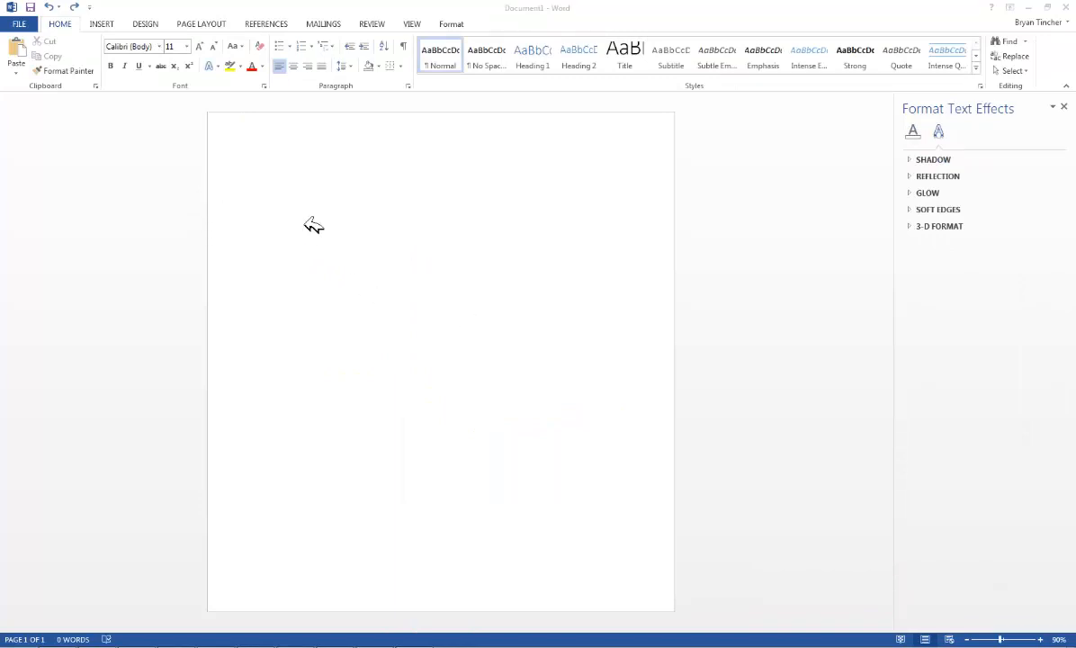
pyautogui.click(100, 24)
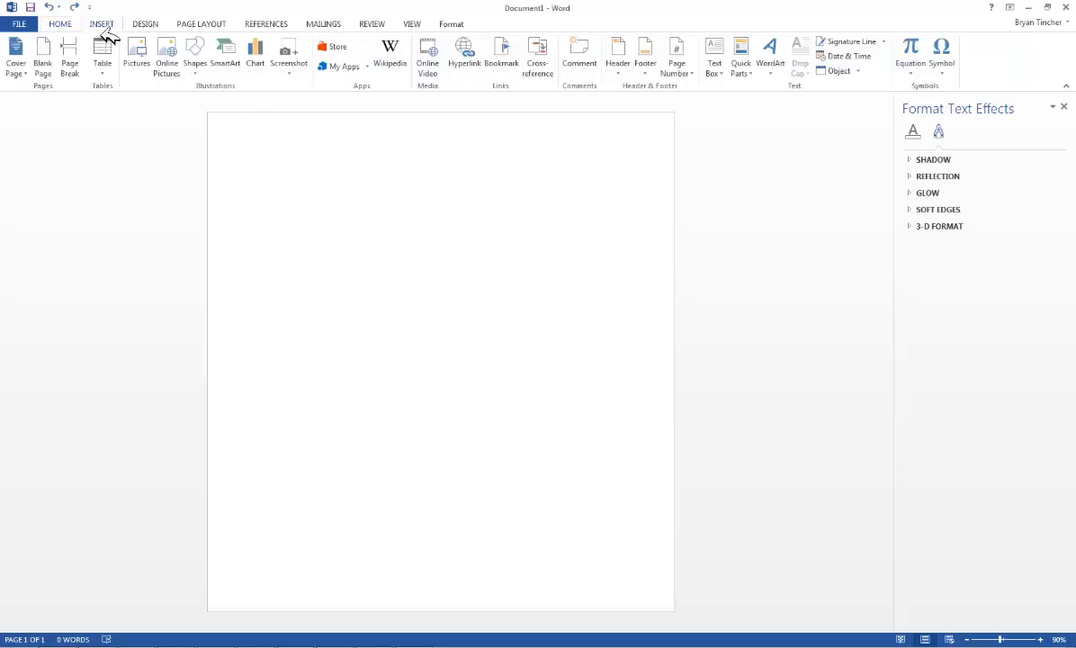
pyautogui.click(196, 63)
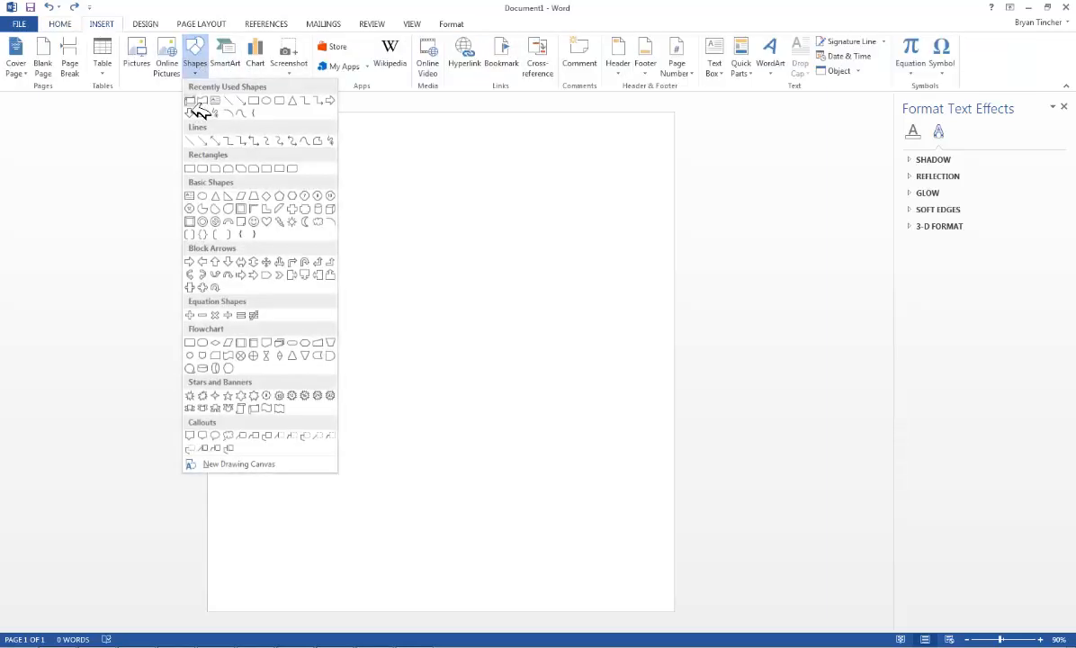
pyautogui.click(202, 112)
pyautogui.moveTo(231, 218)
pyautogui.mouseDown()
pyautogui.moveTo(327, 377)
pyautogui.moveTo(637, 562)
pyautogui.moveTo(654, 559)
pyautogui.mouseUp()
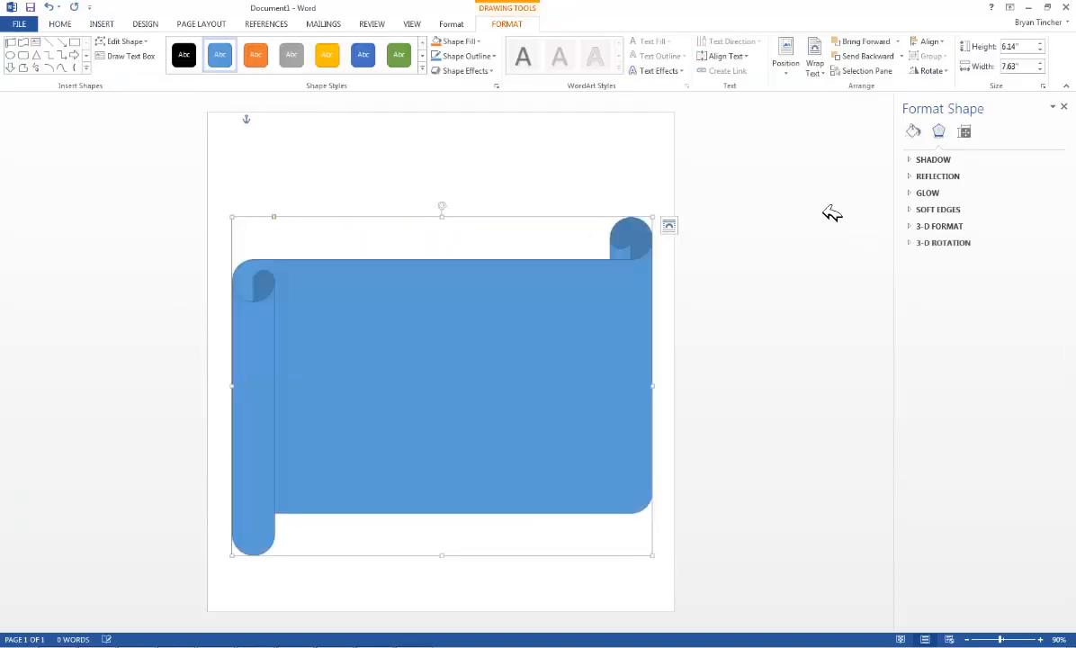
pyautogui.click(913, 131)
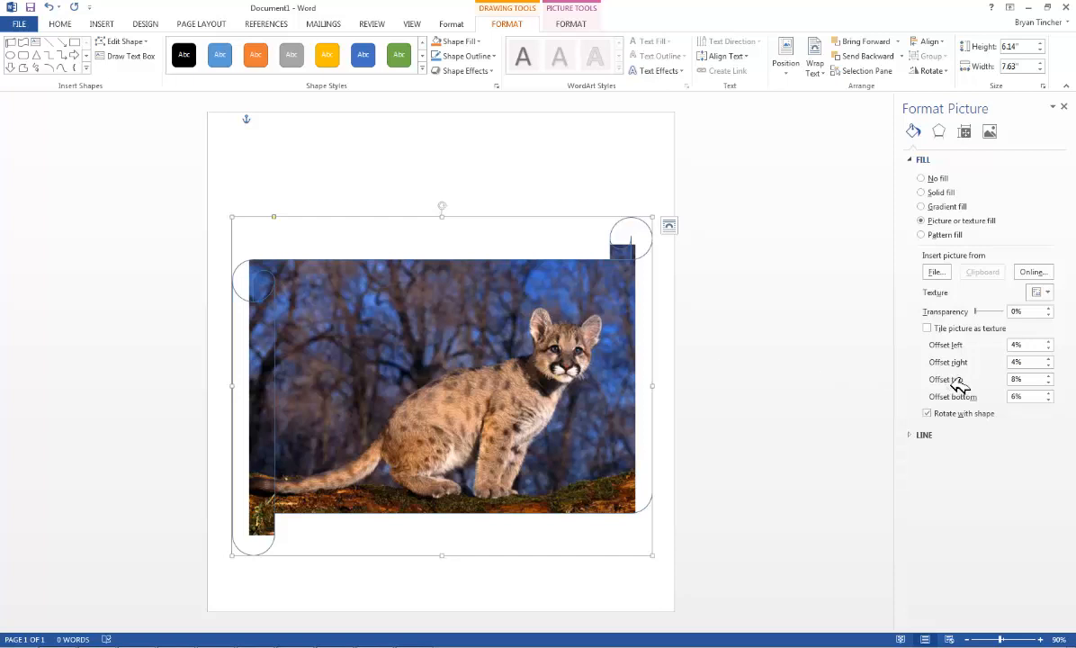
# Step: Set the left and right offsets of the scroll's picture fill to -1%
pyautogui.click(1048, 342)
pyautogui.click(1049, 348)
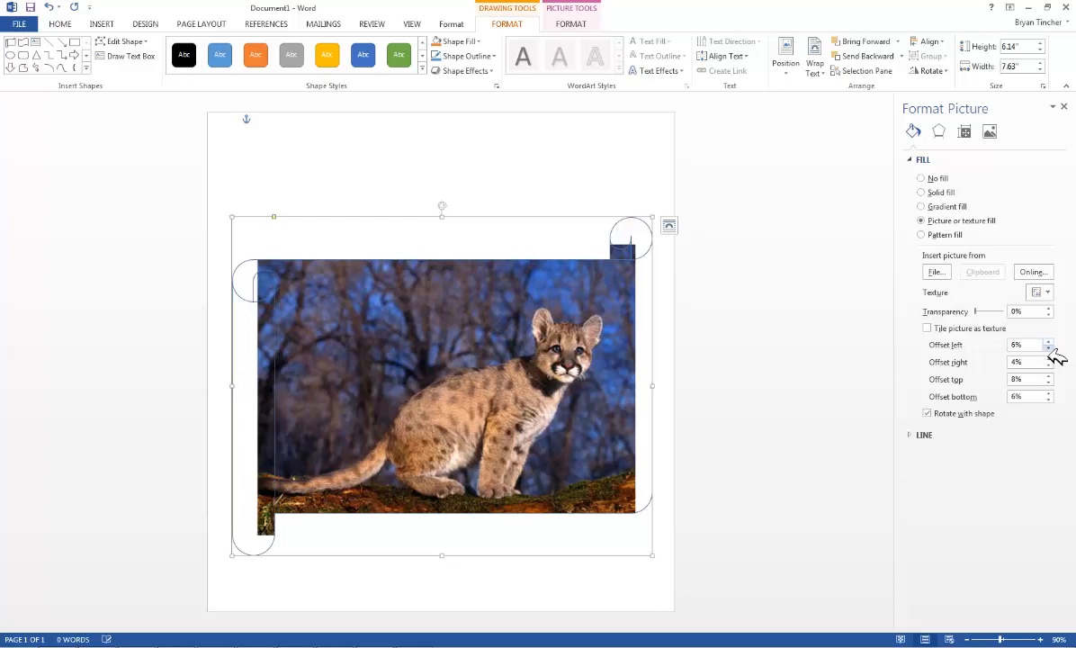
pyautogui.click(1049, 349)
pyautogui.click(1048, 349)
pyautogui.click(1048, 349)
pyautogui.click(1049, 349)
pyautogui.click(1049, 349)
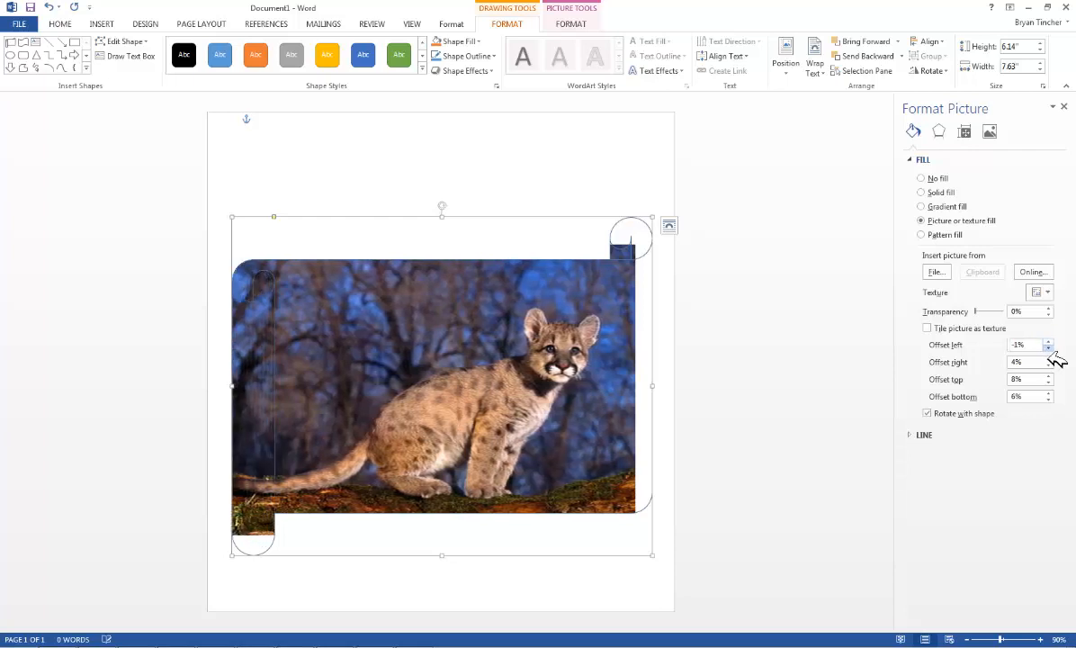
pyautogui.click(1048, 365)
pyautogui.click(1049, 366)
pyautogui.click(1048, 365)
pyautogui.click(1048, 365)
# Step: Set the top offset of the scroll's picture fill to -1%
pyautogui.click(1049, 382)
pyautogui.click(1048, 382)
pyautogui.click(1048, 382)
pyautogui.click(1048, 383)
pyautogui.click(1049, 382)
pyautogui.click(1049, 383)
pyautogui.click(1049, 382)
pyautogui.click(1048, 382)
pyautogui.click(1048, 383)
# Step: Set the bottom offset of the scroll's picture fill to -1%
pyautogui.click(1049, 399)
pyautogui.click(1048, 400)
pyautogui.click(1048, 399)
pyautogui.click(1049, 399)
pyautogui.click(1048, 400)
pyautogui.click(1049, 400)
pyautogui.click(1049, 399)
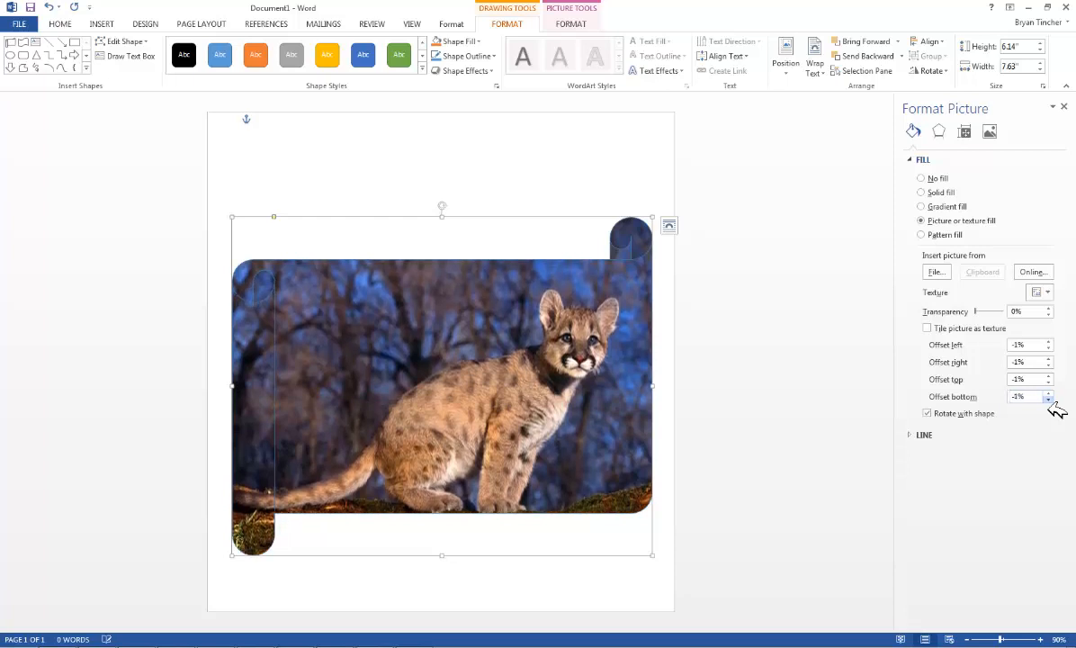
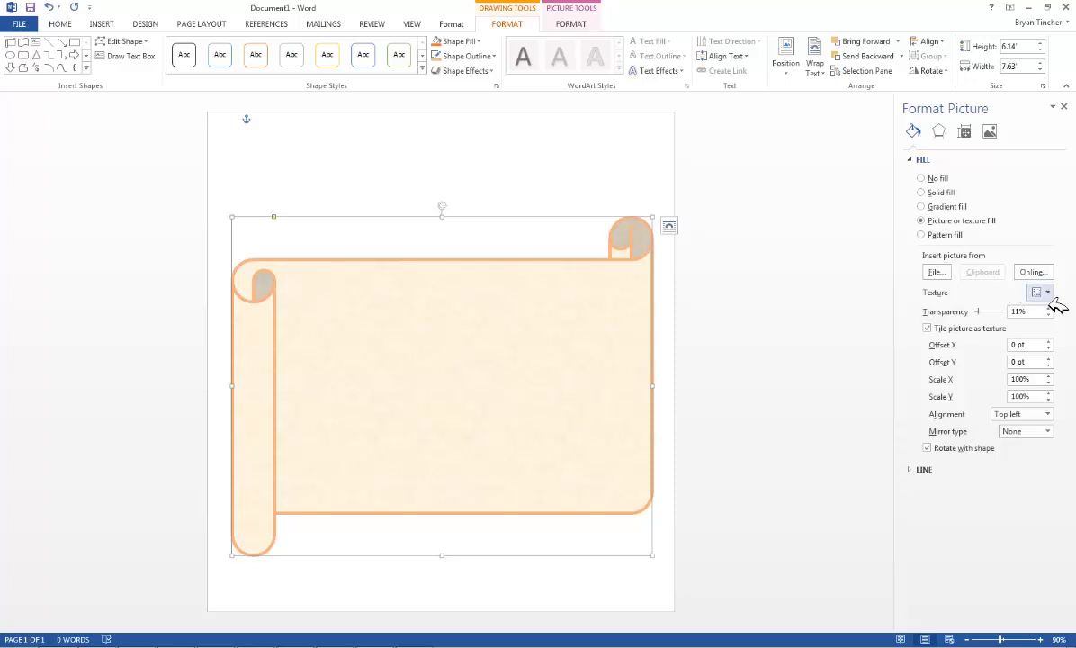
# Step: Fill the scroll with the light brown wood-grain texture
pyautogui.click(1041, 292)
pyautogui.click(934, 555)
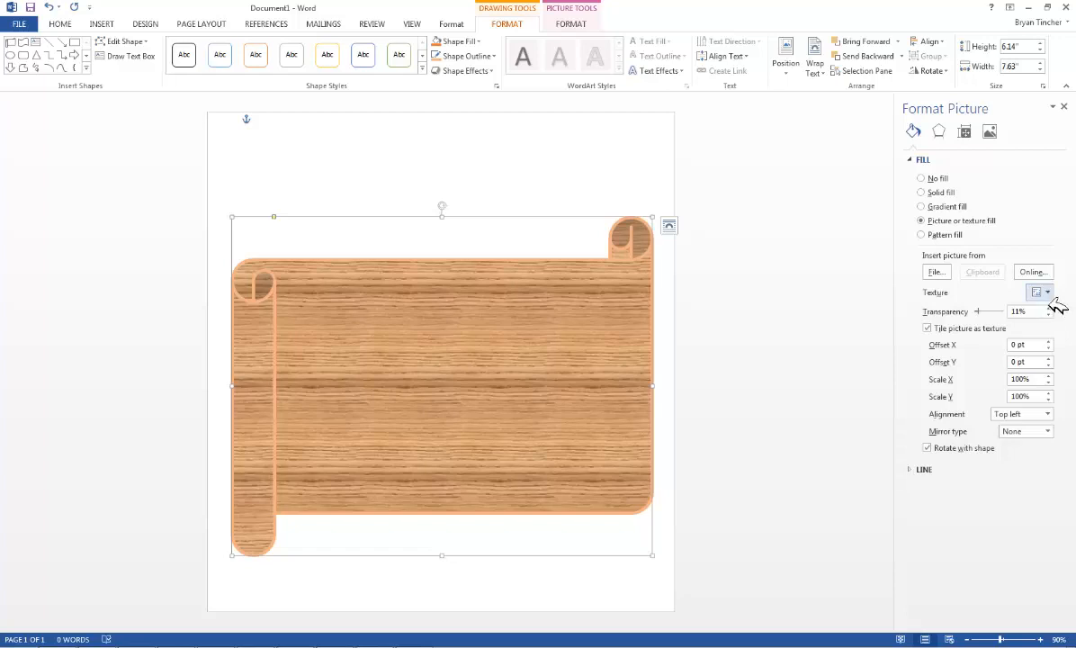
# Step: Change the scroll to a pattern fill with a dark orange foreground color
pyautogui.click(952, 241)
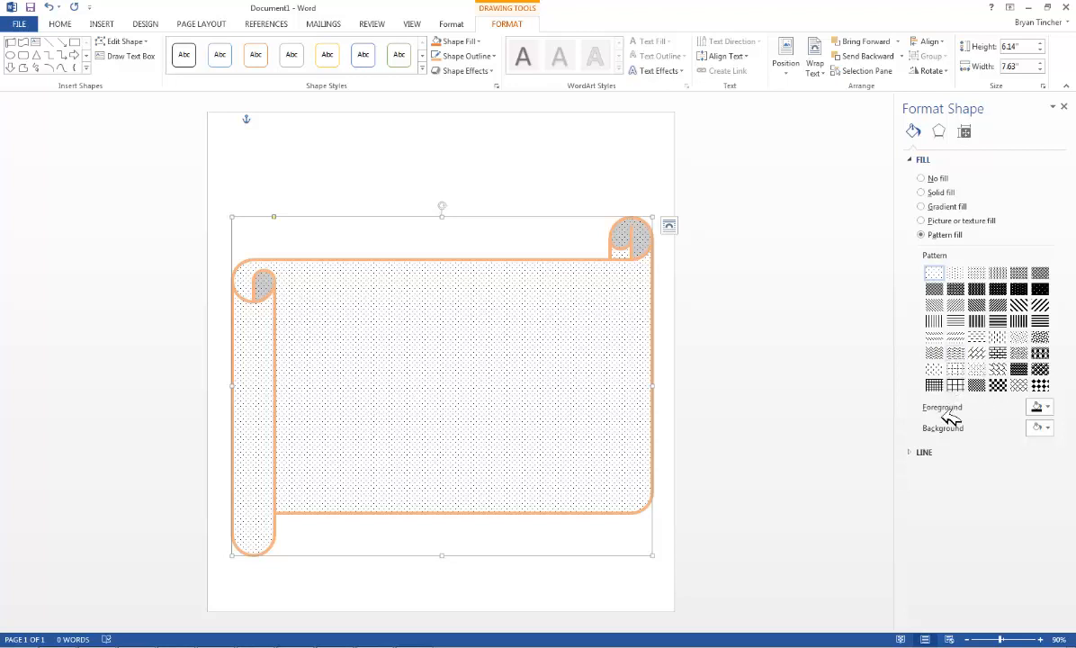
pyautogui.click(1044, 408)
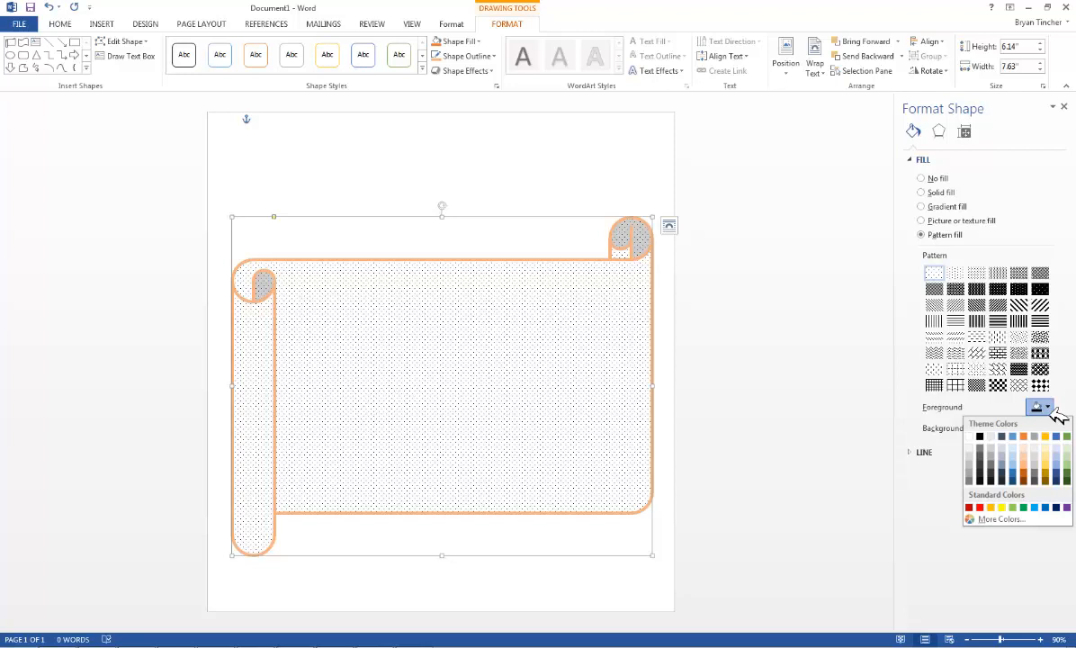
pyautogui.click(1022, 475)
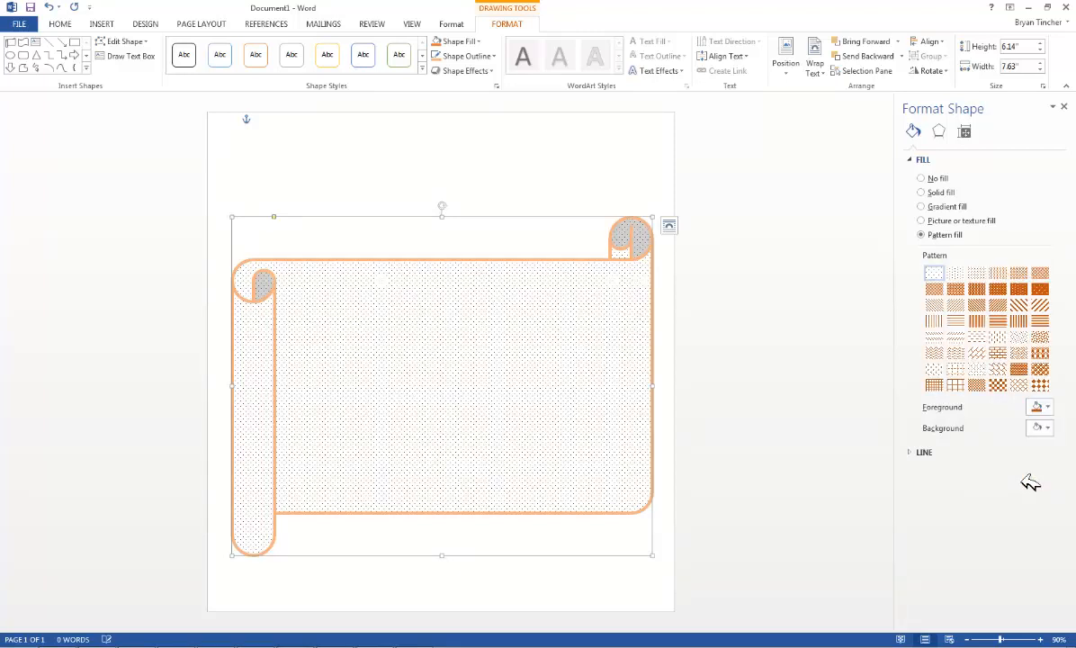
# Step: Set the pattern's background to light gold and choose the dark downward diagonal pattern for the scroll
pyautogui.click(1043, 428)
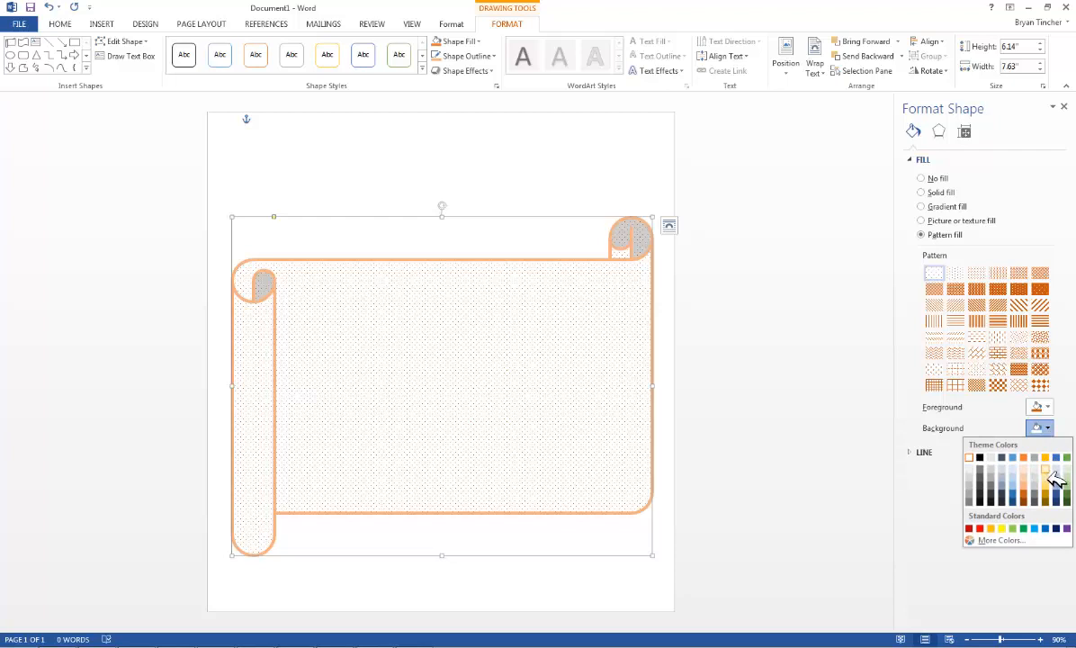
pyautogui.click(1047, 471)
pyautogui.click(1042, 430)
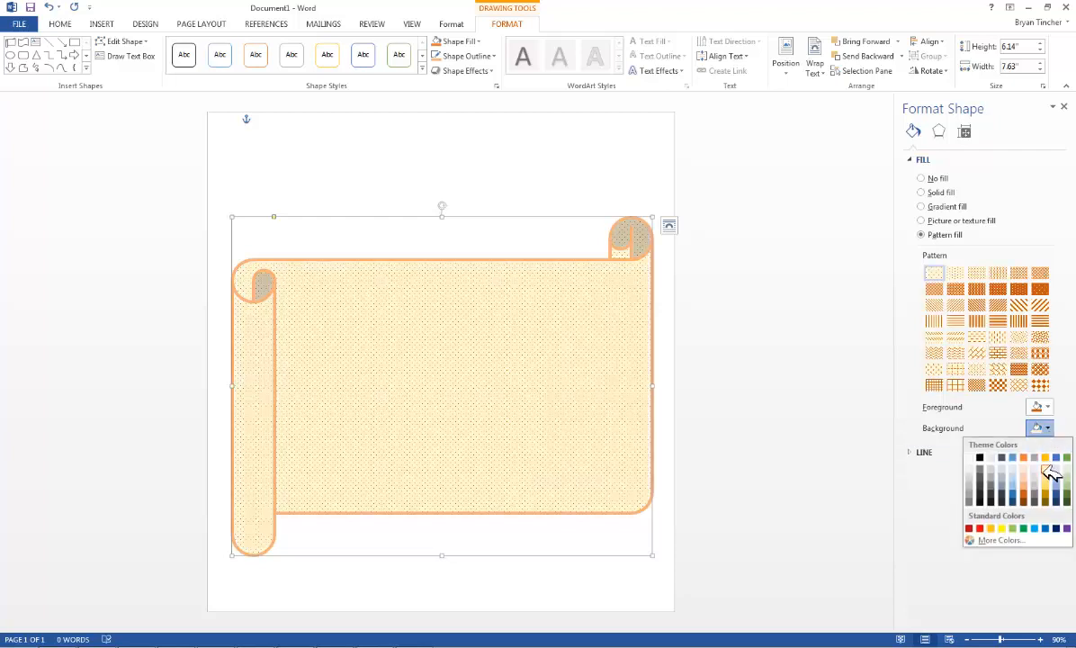
pyautogui.click(1047, 481)
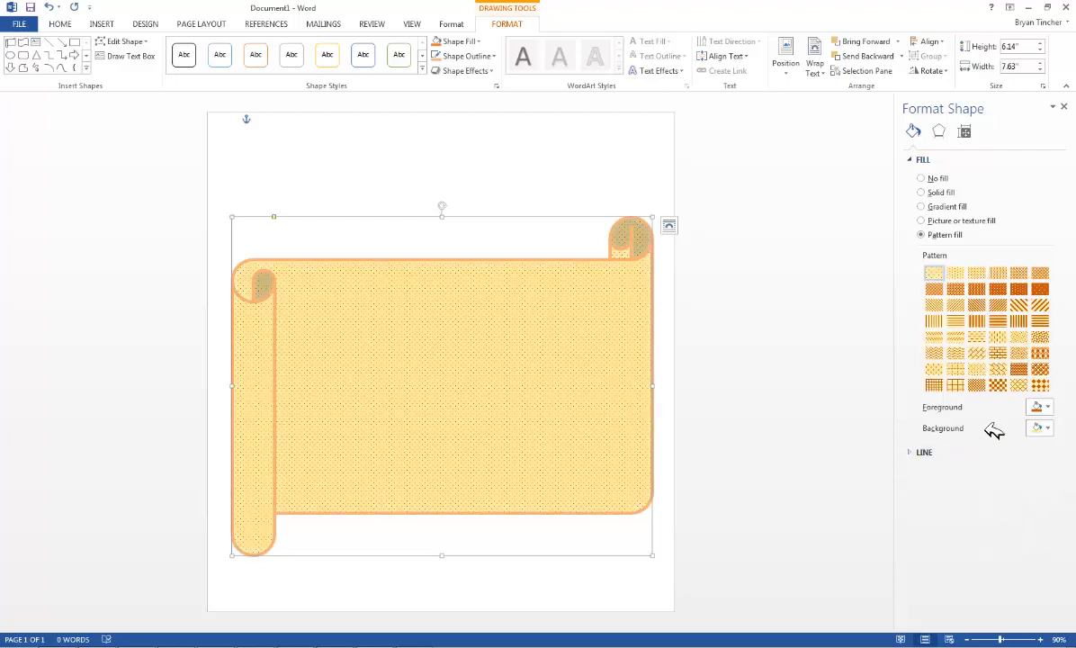
pyautogui.click(977, 306)
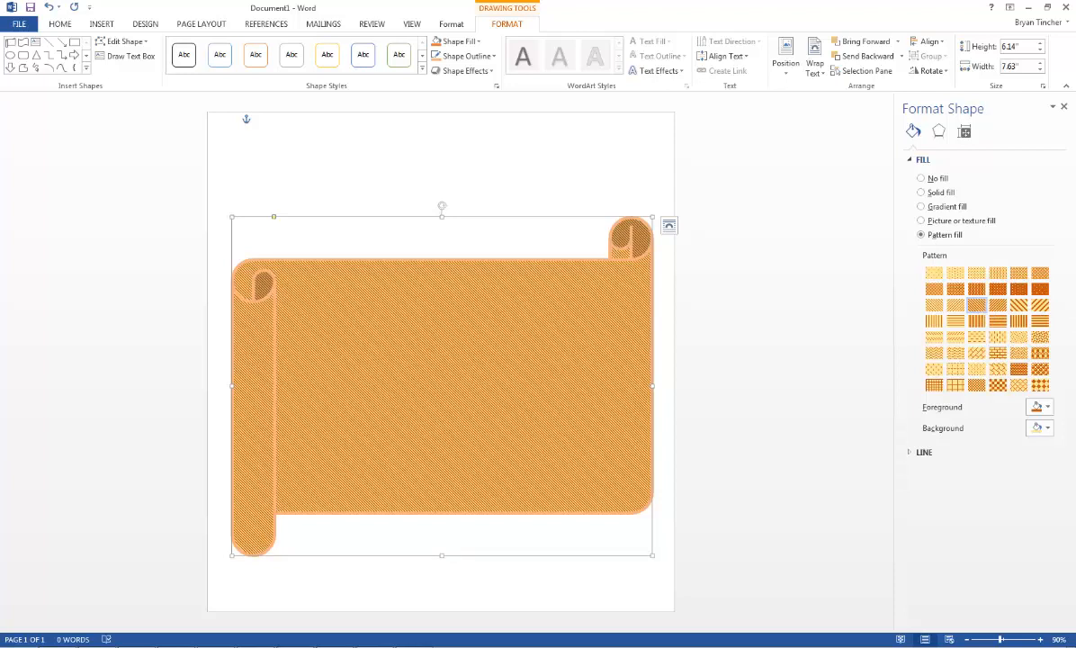
# Step: In a blank document, draw an up arrow about 5.91" high and 3.55" wide, and rotate it to point toward the page's upper right
pyautogui.click(414, 631)
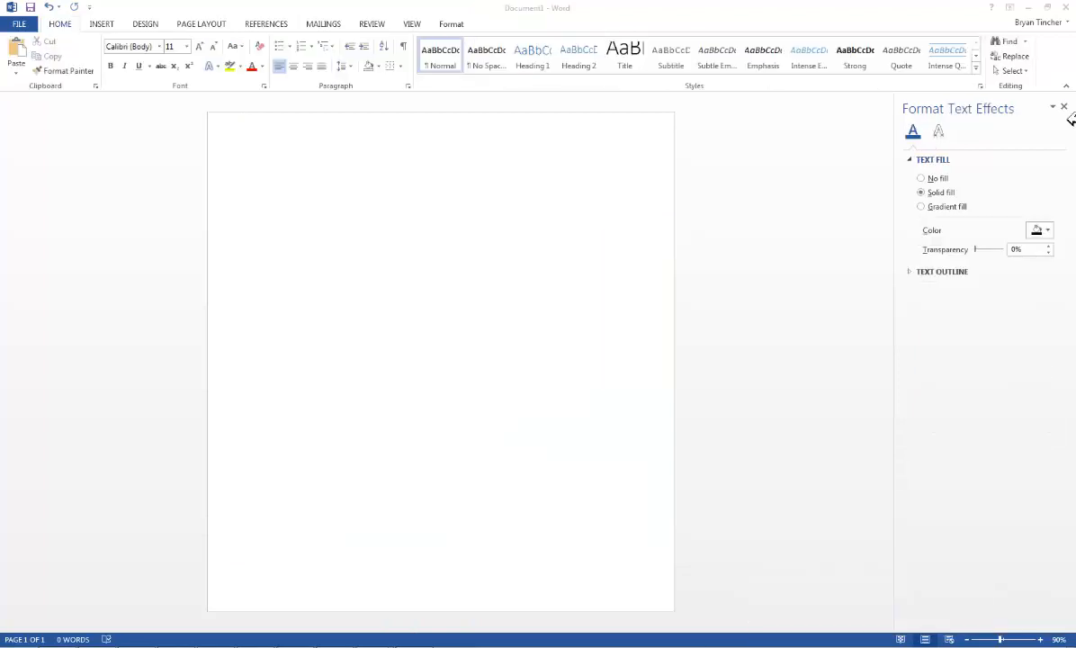
pyautogui.click(1065, 106)
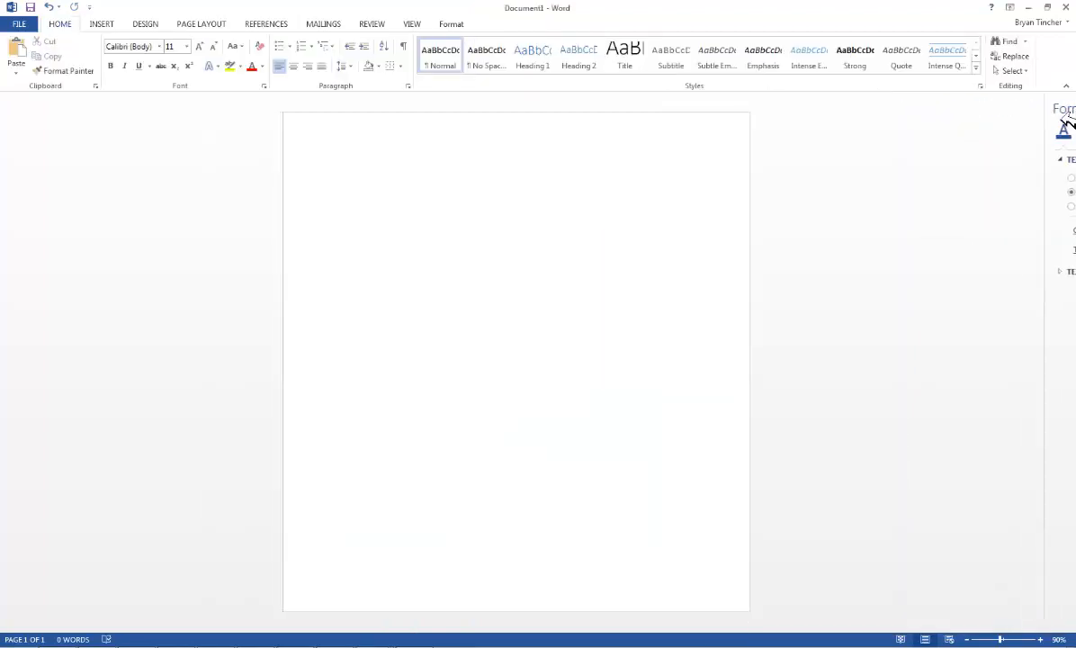
pyautogui.click(101, 25)
pyautogui.click(197, 62)
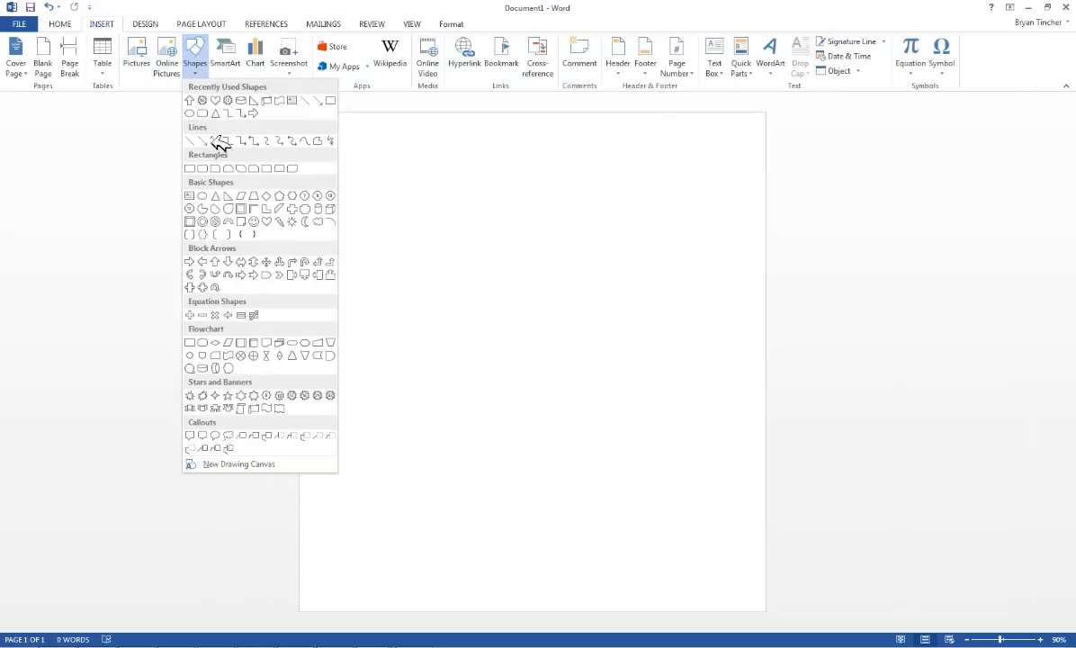
pyautogui.click(189, 106)
pyautogui.moveTo(397, 230); pyautogui.dragTo(592, 552)
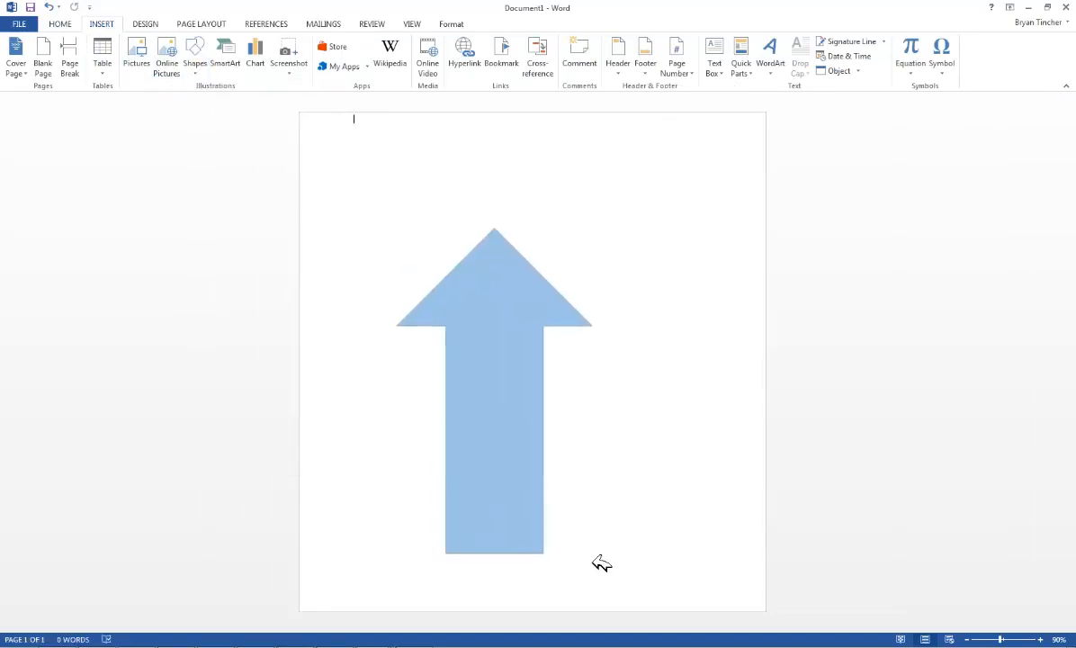
pyautogui.moveTo(494, 222); pyautogui.dragTo(623, 254)
pyautogui.click(461, 216)
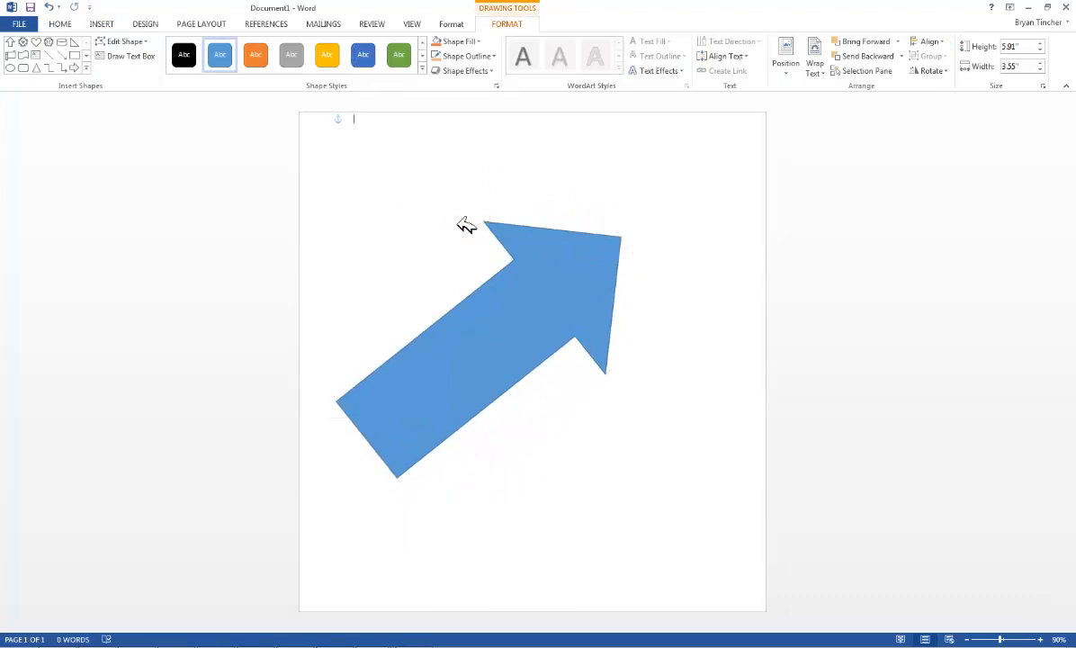
# Step: Open the arrow's 3-D format options and apply the Convex top bevel, 6 pt wide and 6 pt high
pyautogui.click(545, 333)
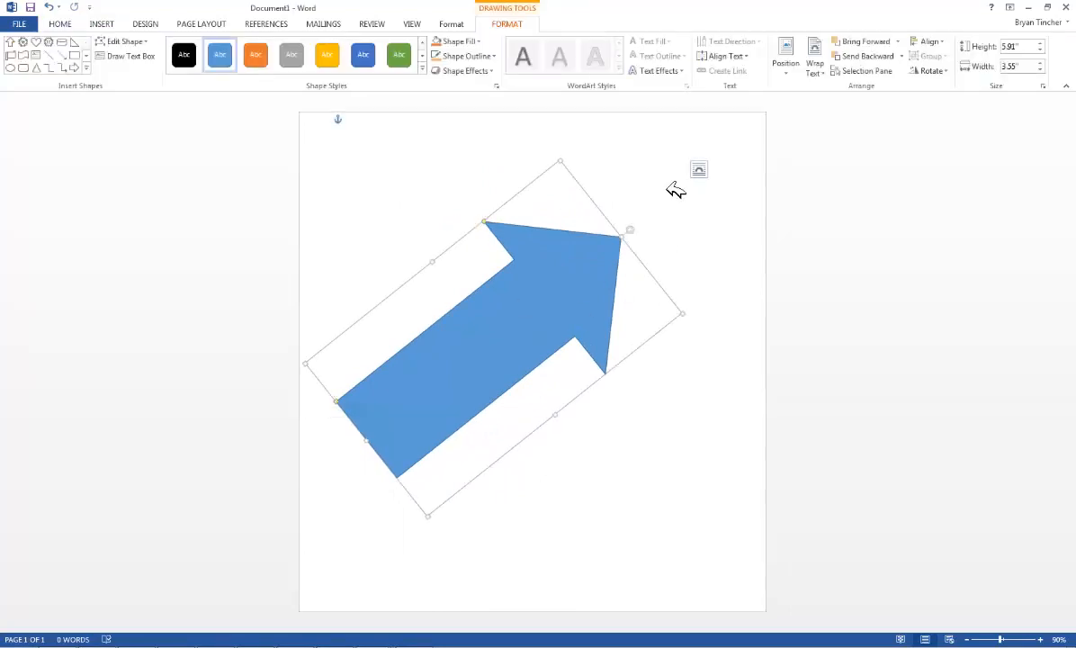
pyautogui.click(464, 71)
pyautogui.moveTo(497, 250)
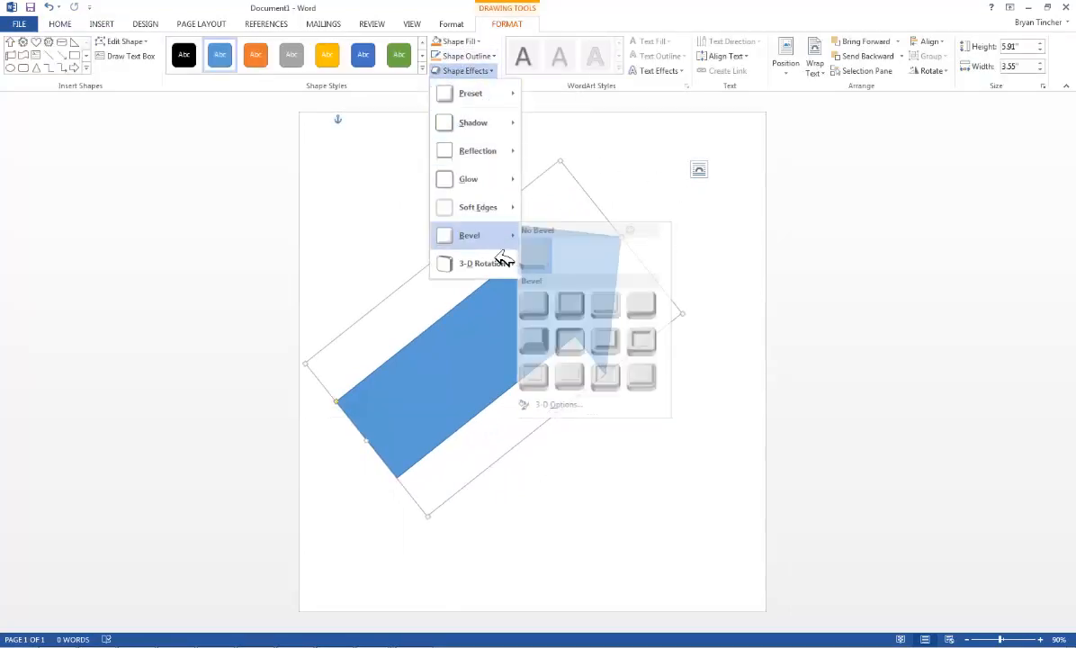
pyautogui.click(560, 405)
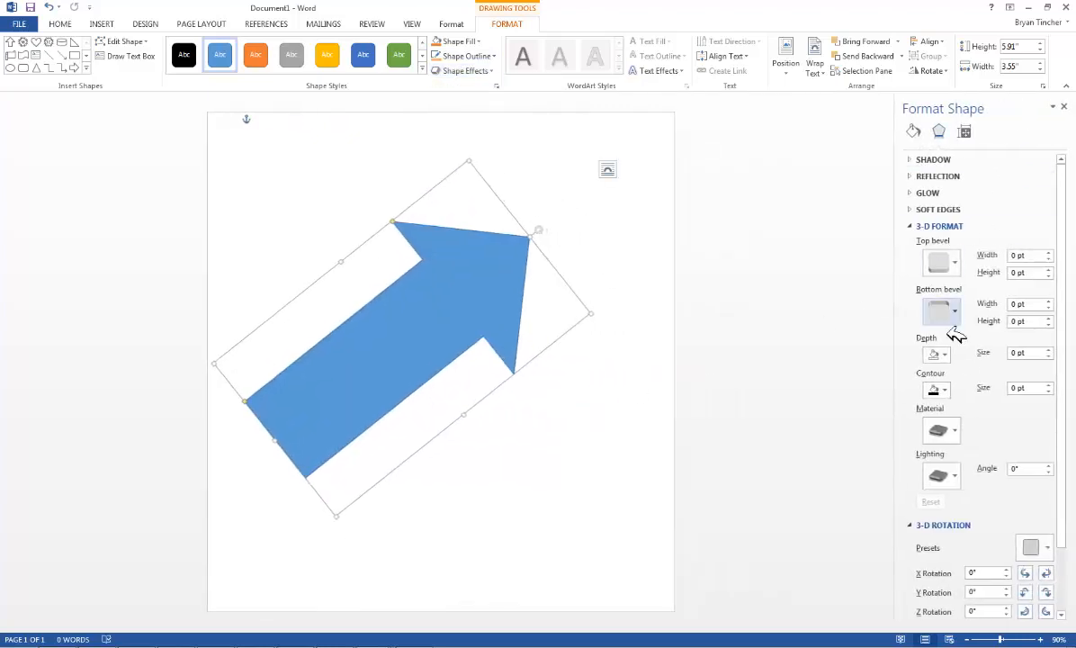
pyautogui.click(945, 263)
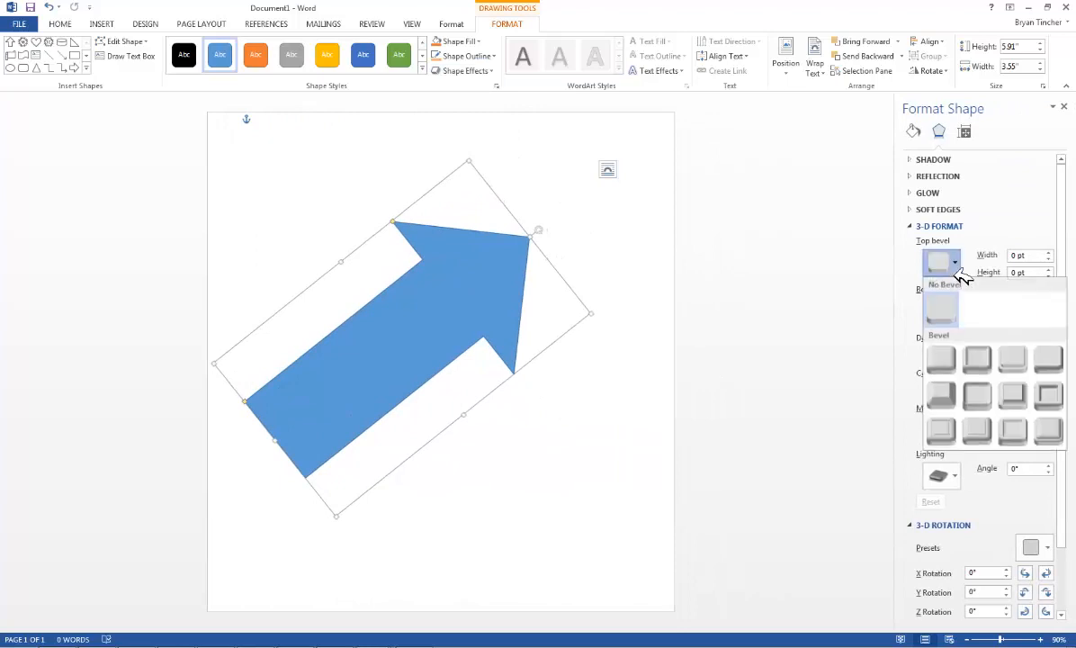
pyautogui.click(1012, 403)
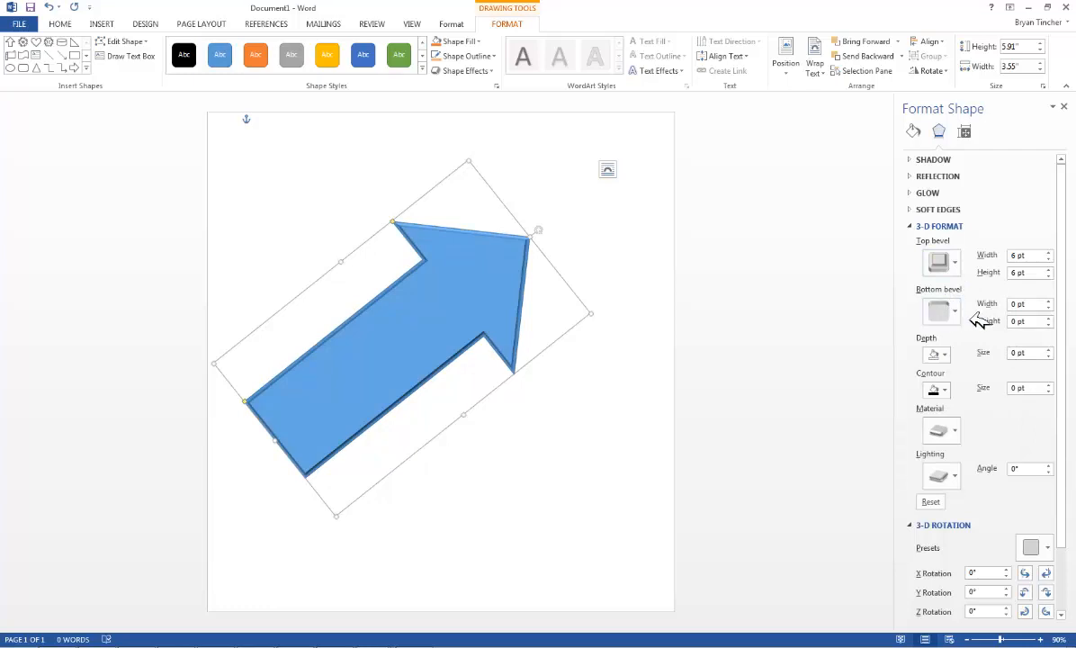
# Step: Leave the bottom bevel without a preset and apply the first cool lighting preset, Chilly, to the arrow
pyautogui.click(954, 311)
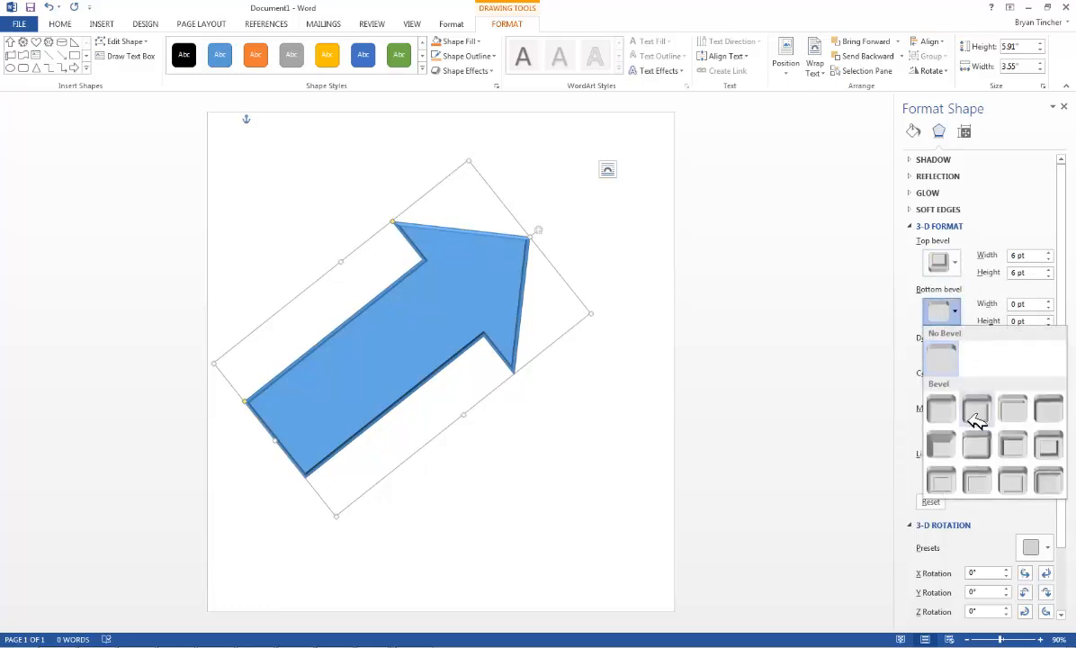
pyautogui.click(961, 336)
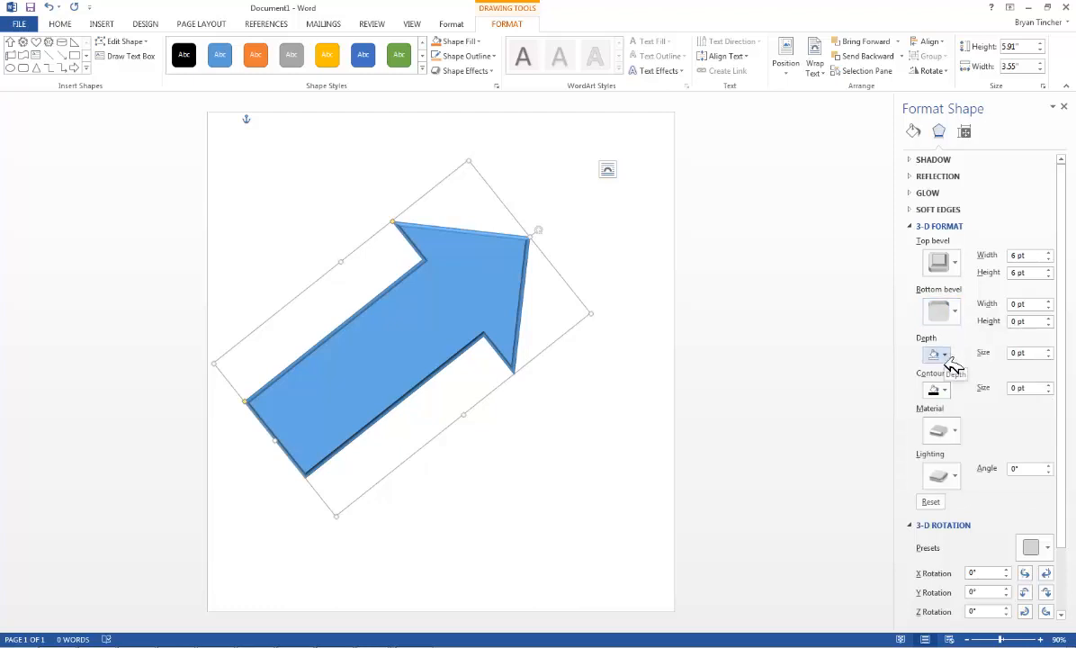
pyautogui.click(956, 478)
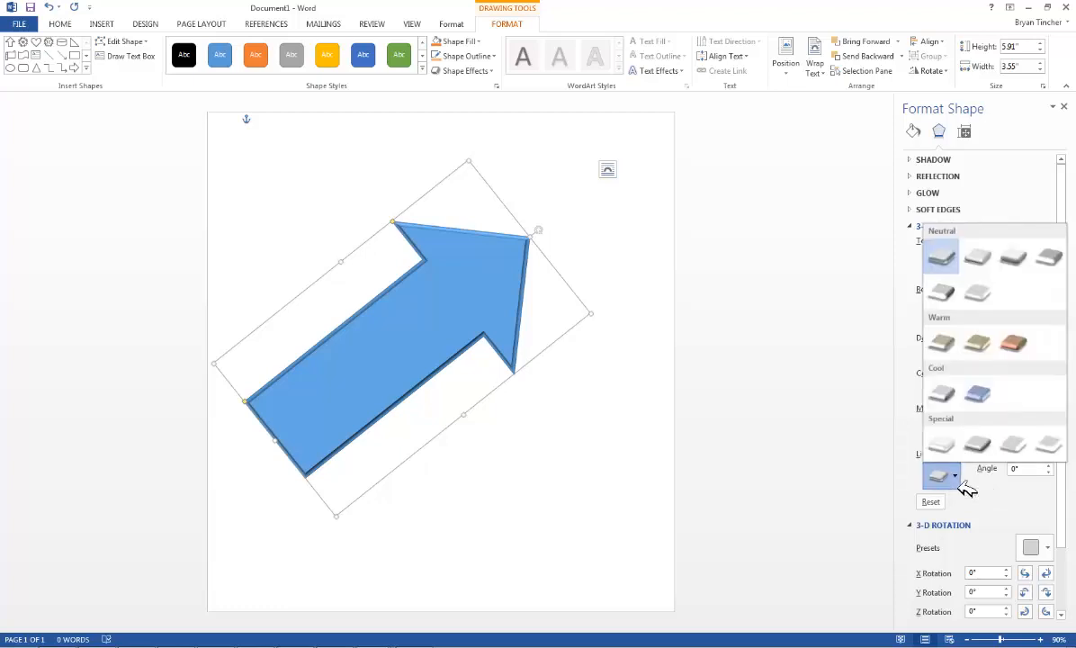
pyautogui.click(947, 403)
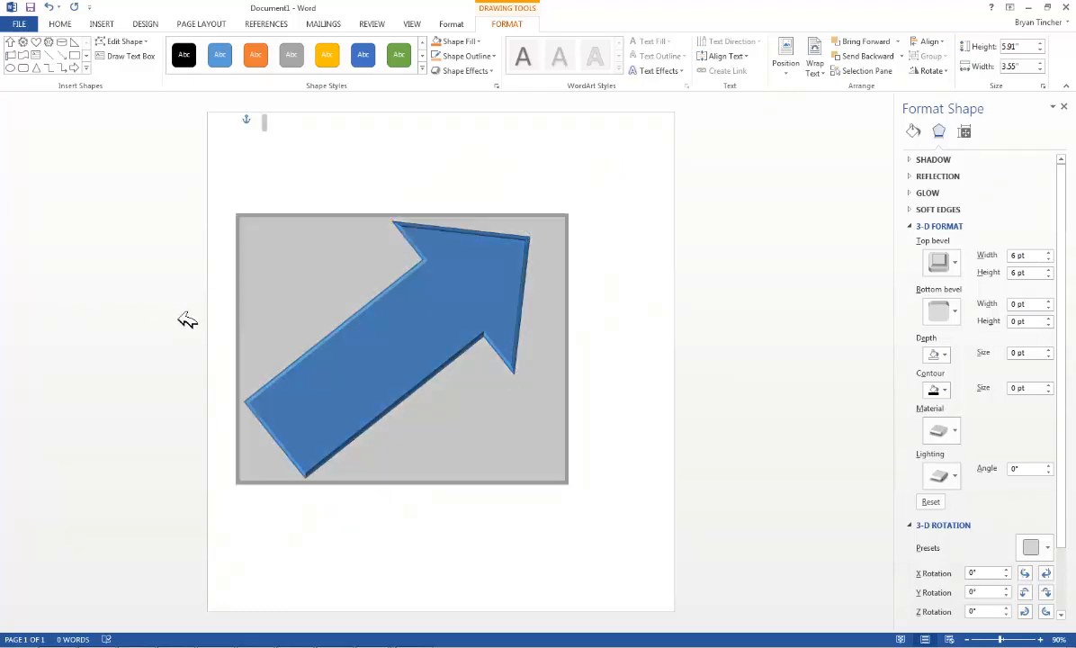
pyautogui.click(187, 320)
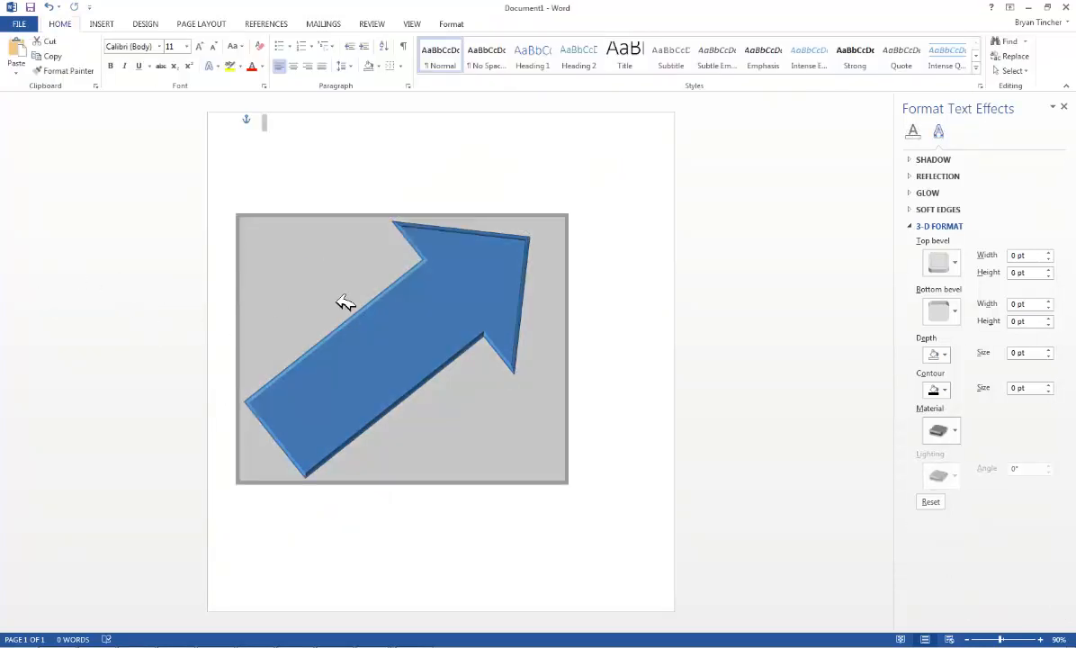
# Step: Try two 3-D rotation presets on the arrow: the parallel one with X 45° and Y 35°, and the perspective one with X 20°
pyautogui.click(423, 329)
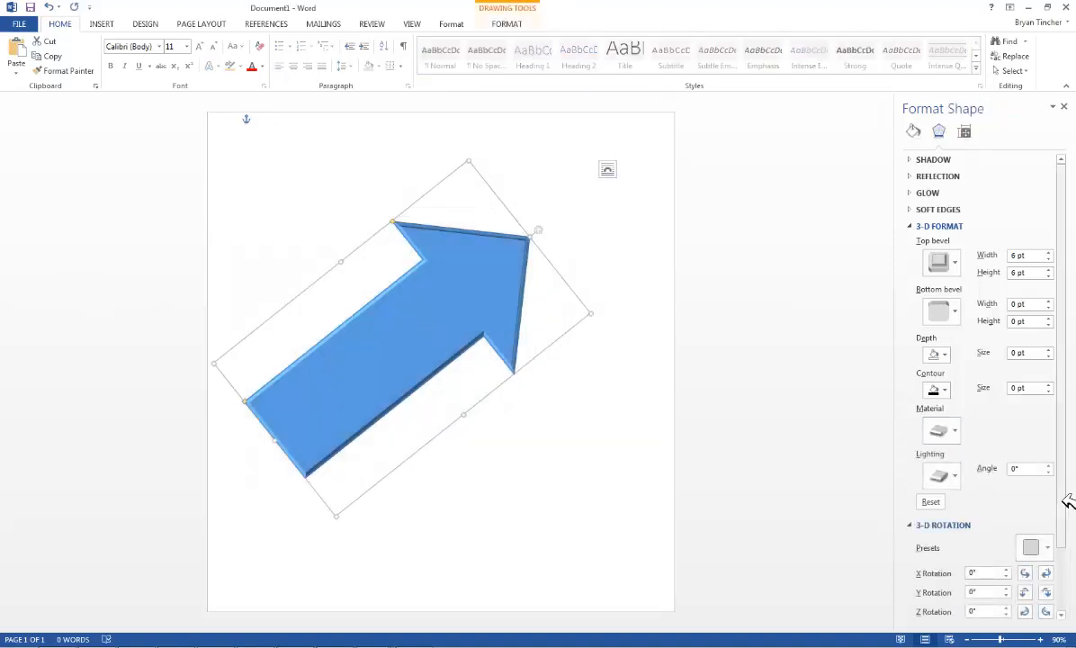
pyautogui.moveTo(1067, 501); pyautogui.dragTo(1064, 600)
pyautogui.click(1048, 474)
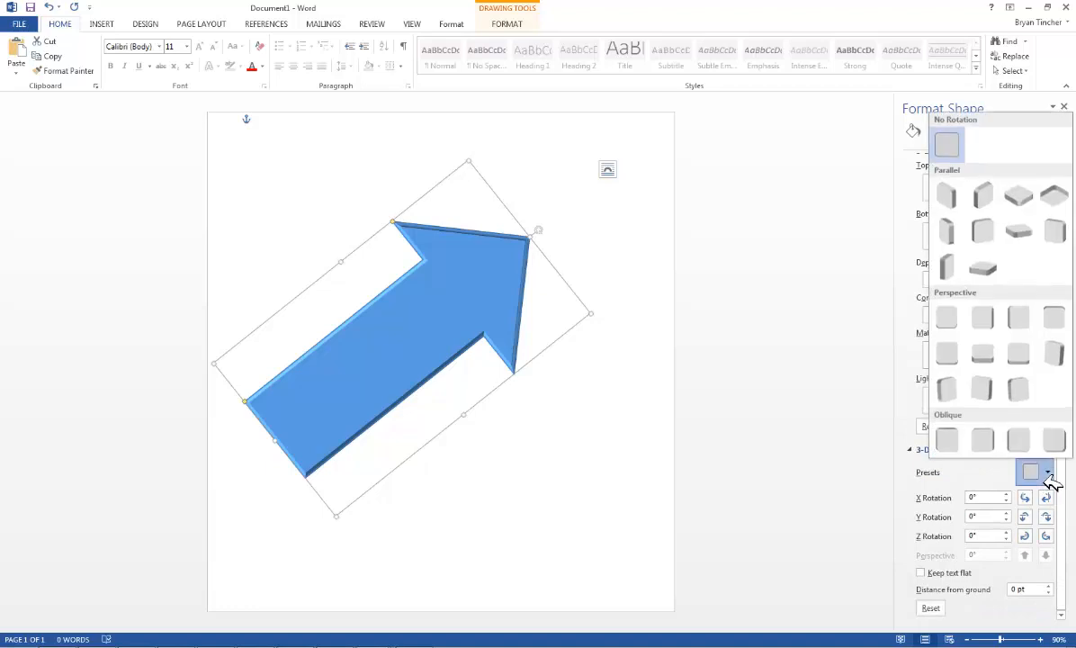
pyautogui.click(952, 211)
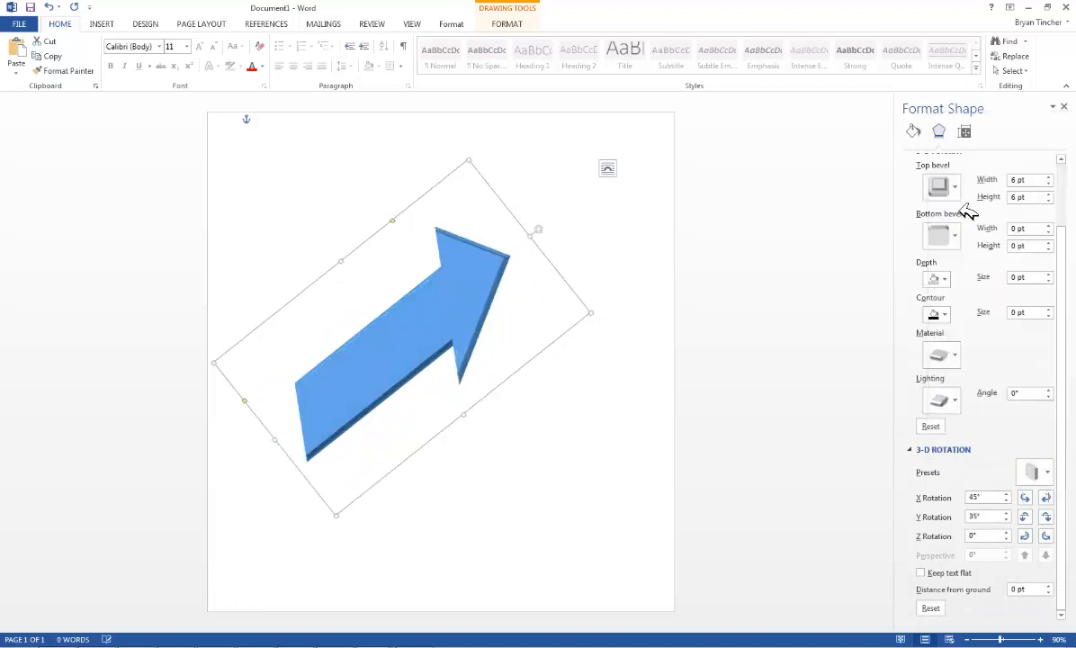
pyautogui.click(1046, 474)
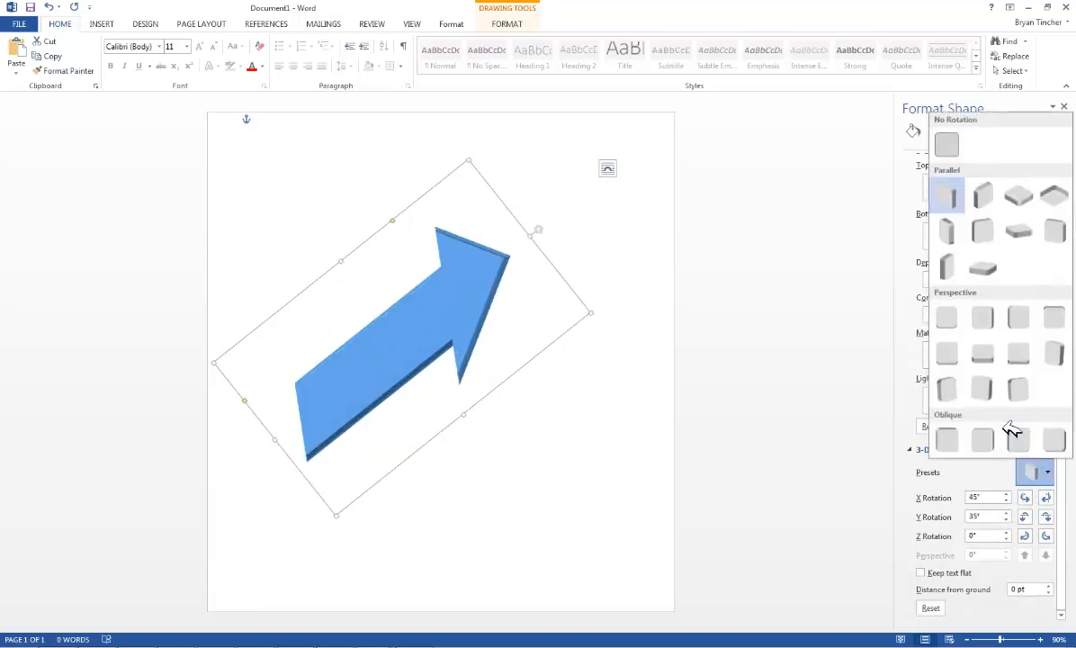
pyautogui.click(983, 354)
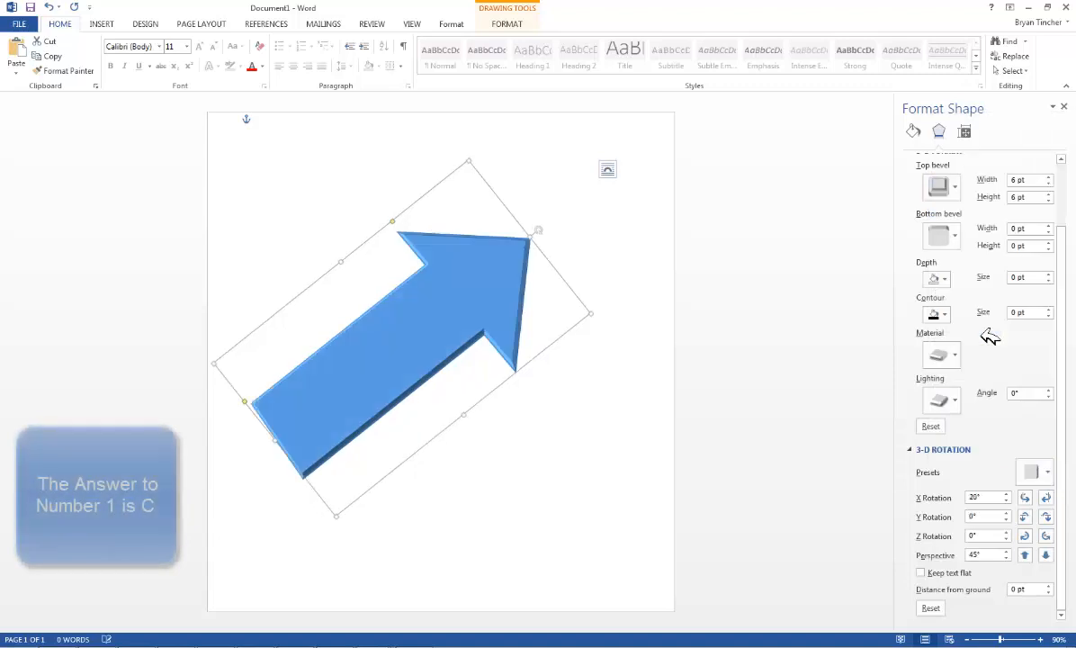
# Step: Apply the perspective 3-D rotation preset with X 34.5°, Y 8.1°, Z 357.1° and 80° perspective to the arrow
pyautogui.click(1047, 473)
pyautogui.click(985, 435)
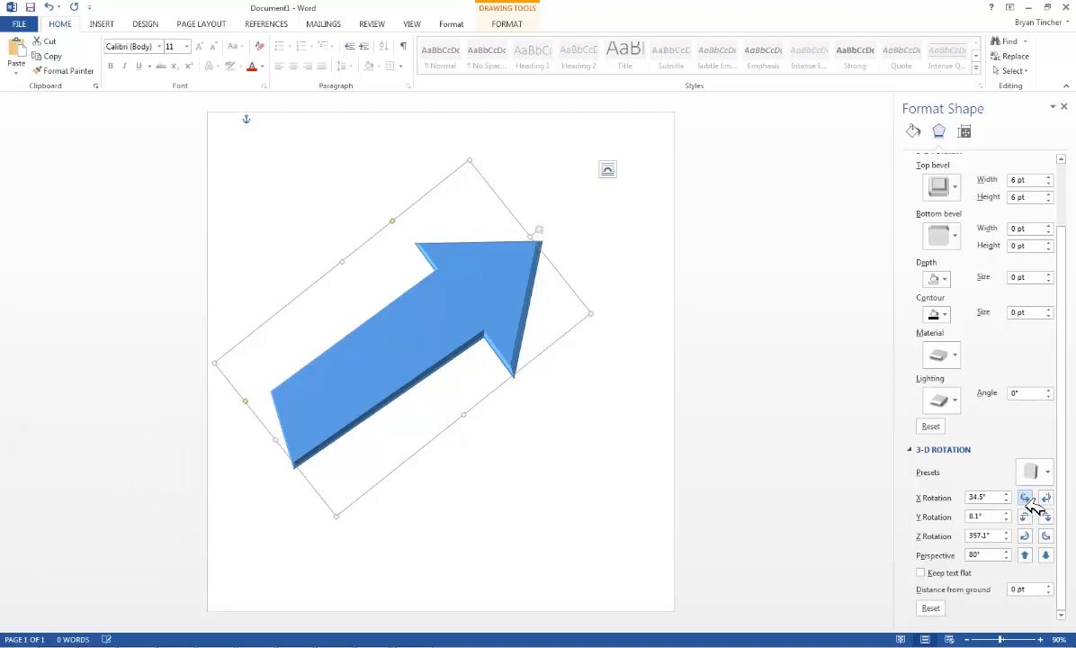
pyautogui.moveTo(1028, 500); pyautogui.dragTo(1025, 555)
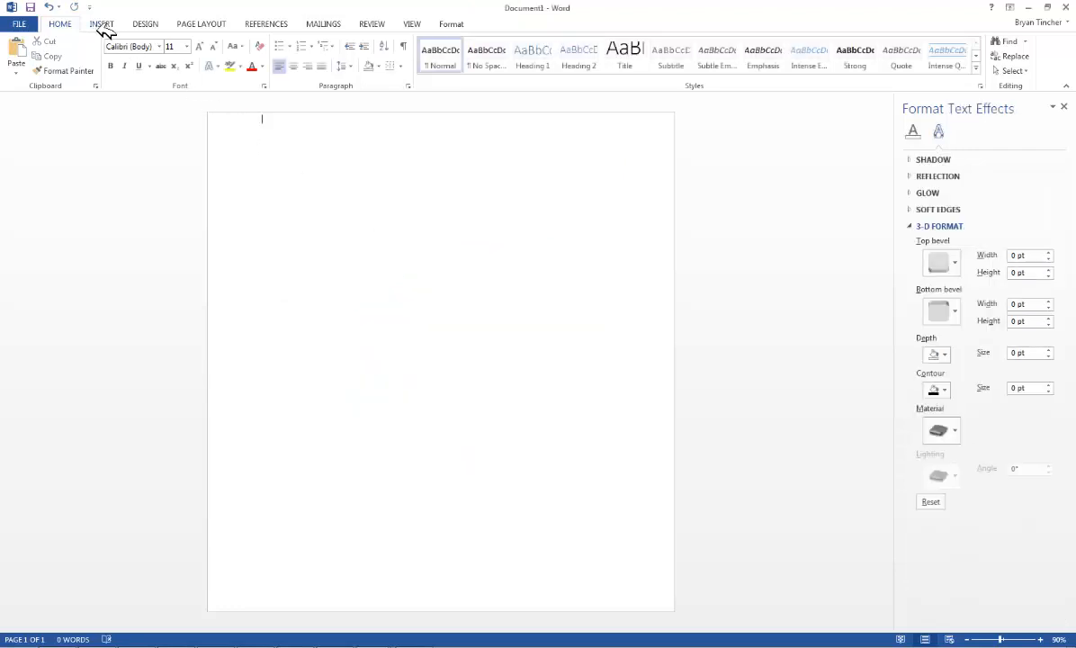
# Step: In a blank document, draw a left block arrow about 4.78" high and 6.12" wide
pyautogui.click(100, 25)
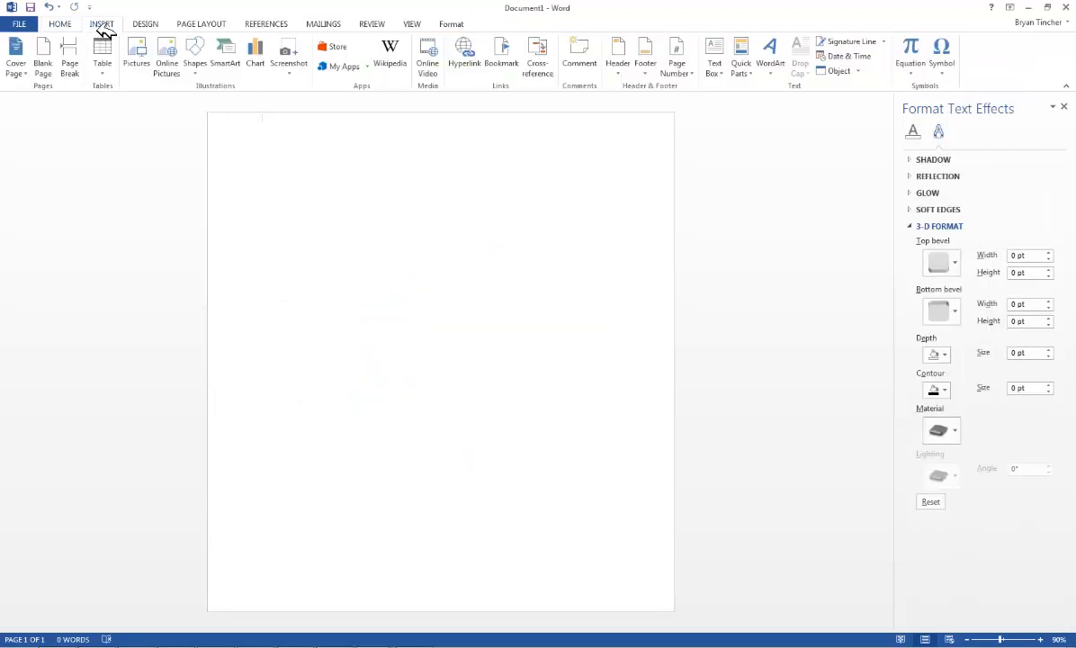
pyautogui.click(194, 57)
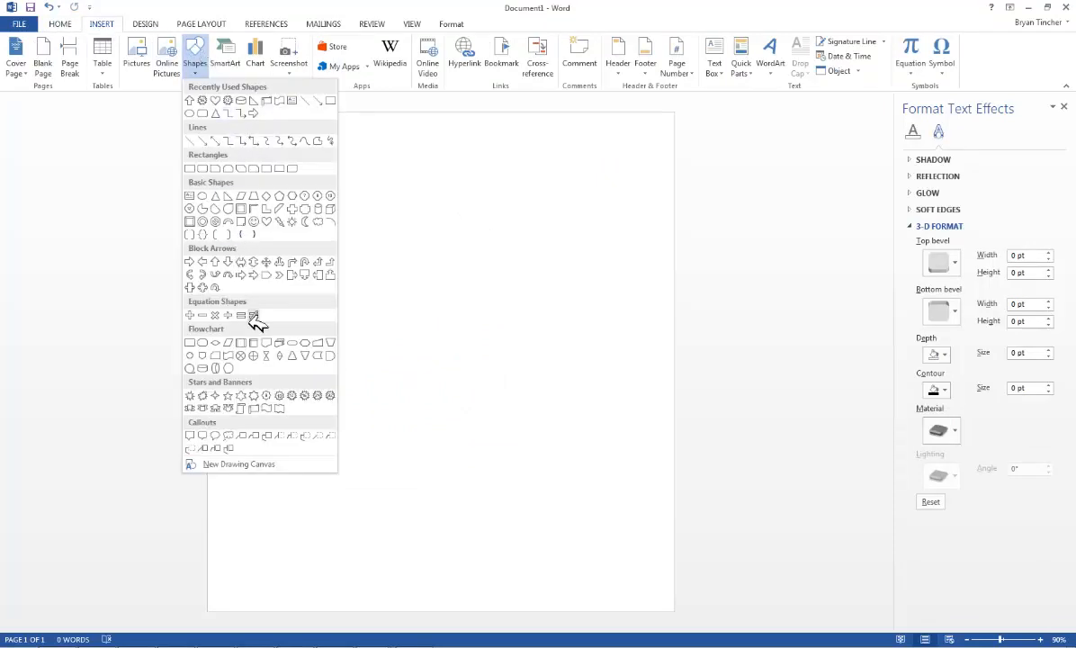
pyautogui.click(203, 262)
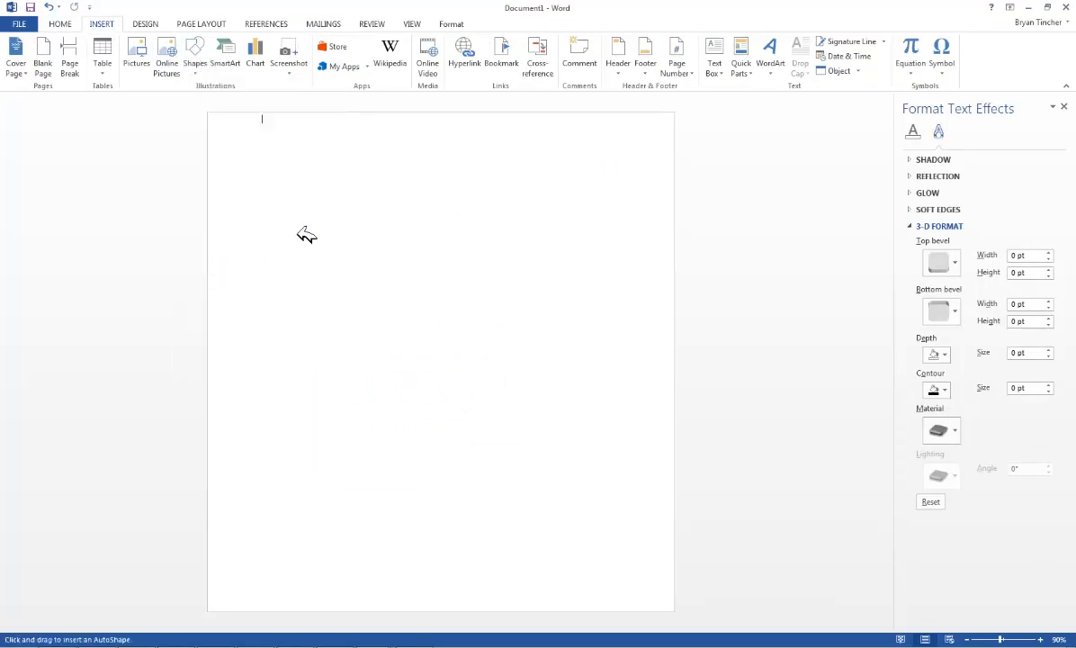
pyautogui.moveTo(286, 198); pyautogui.dragTo(633, 473)
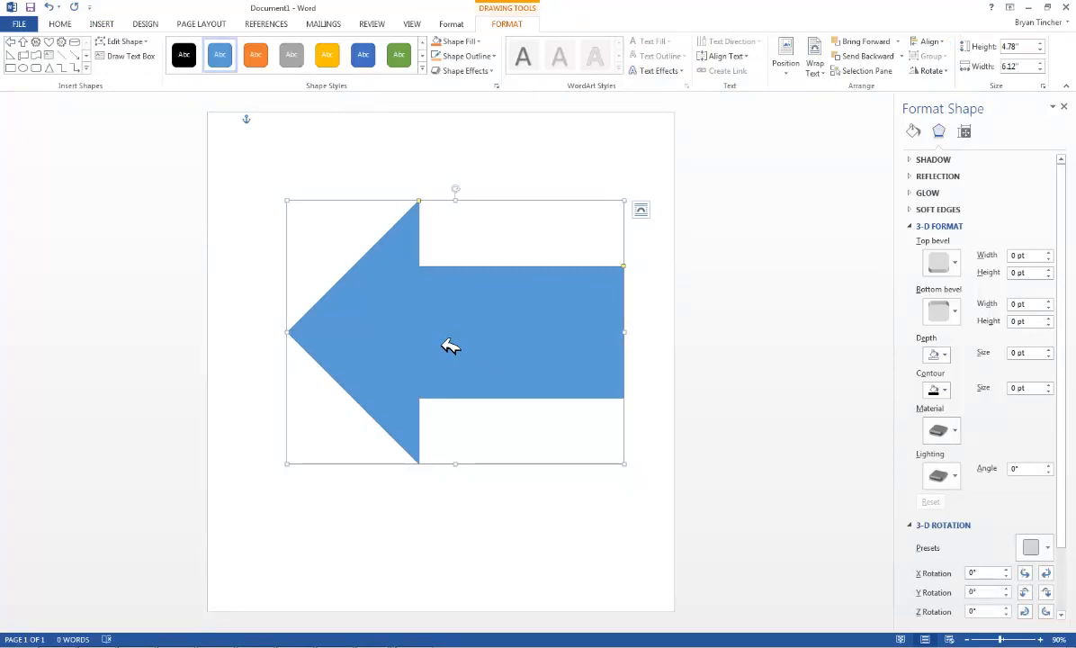
# Step: Write "I am with her." inside the left arrow and format the text at 72 pt in red
pyautogui.click(450, 347)
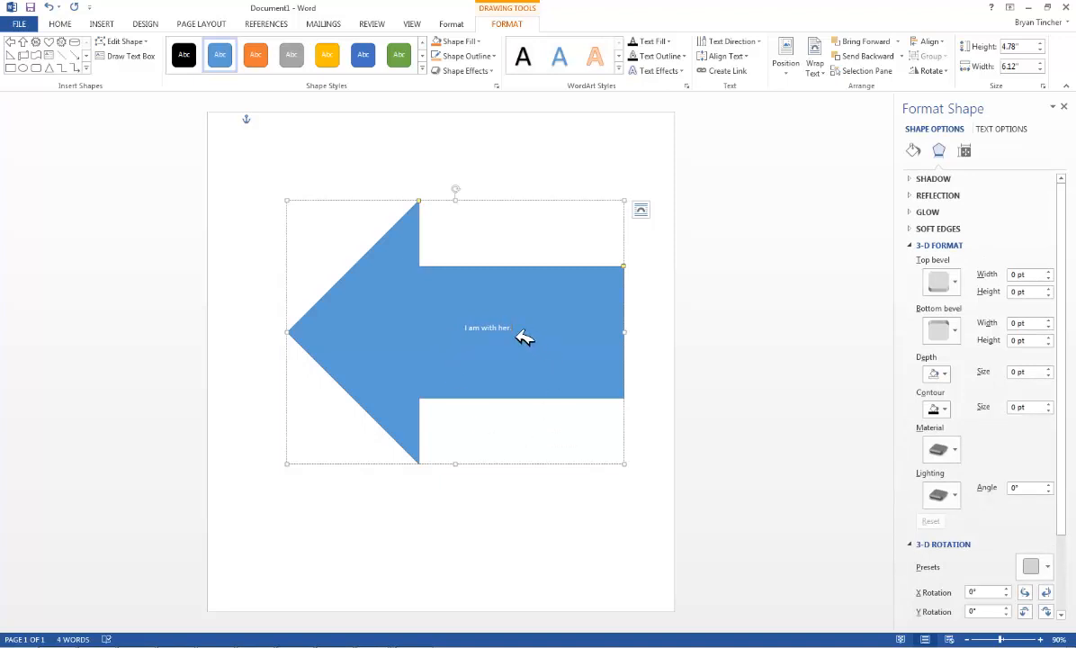
pyautogui.moveTo(518, 333); pyautogui.dragTo(464, 338)
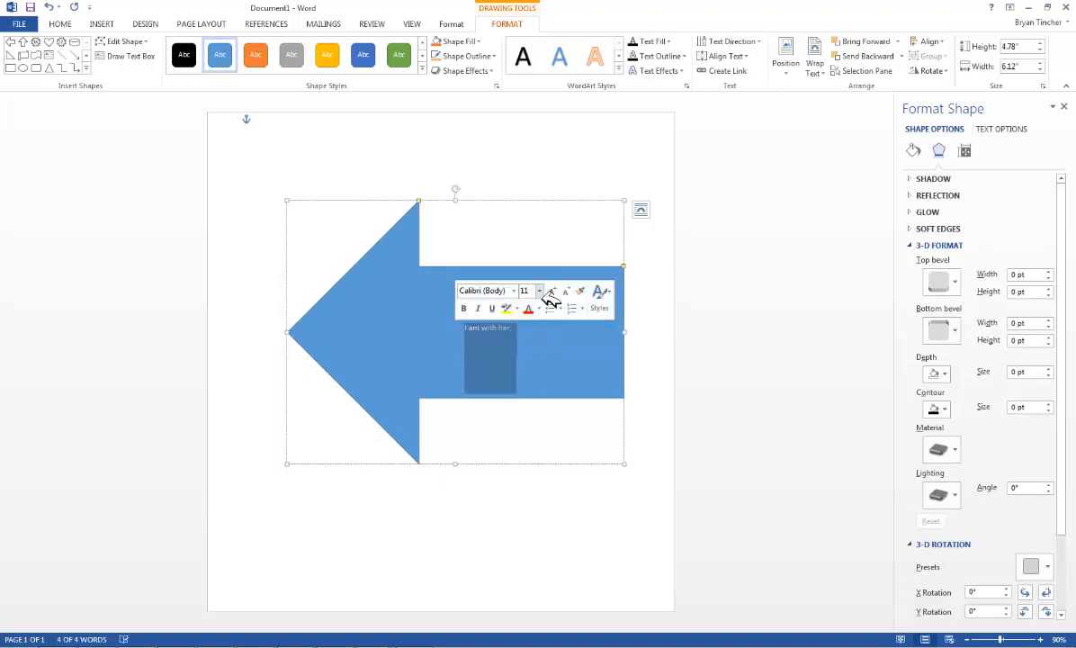
pyautogui.click(539, 291)
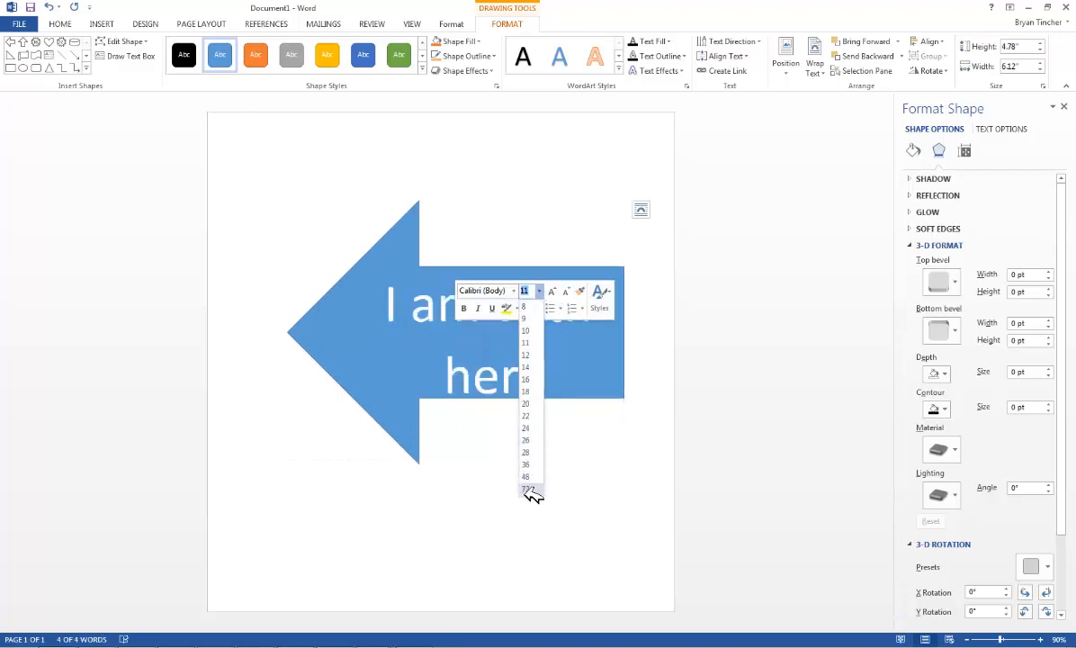
pyautogui.click(529, 491)
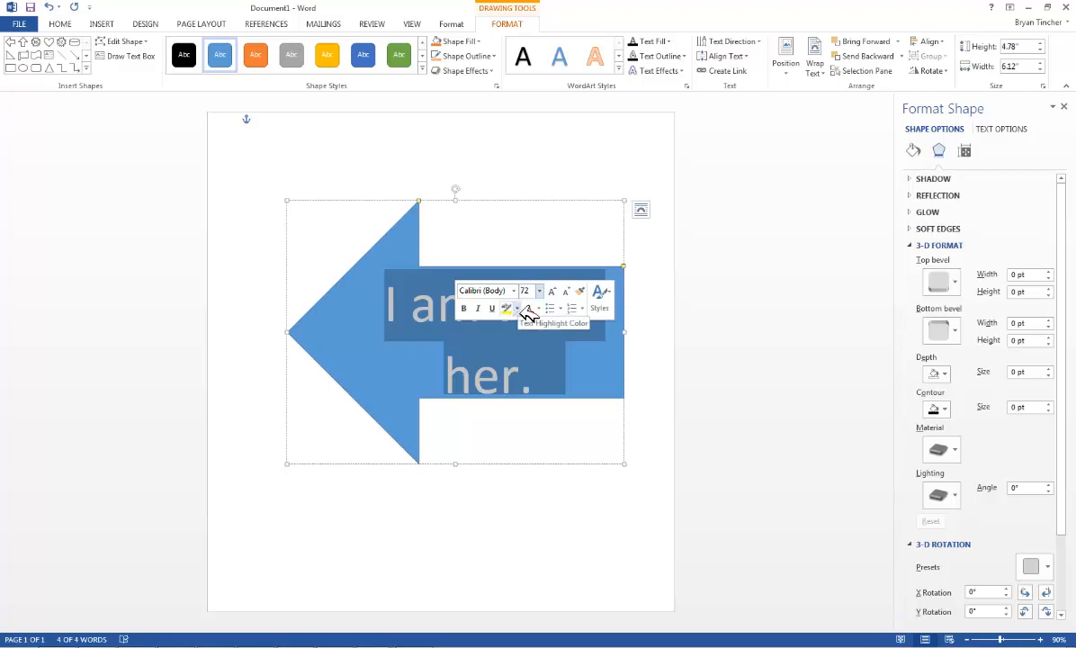
pyautogui.click(530, 309)
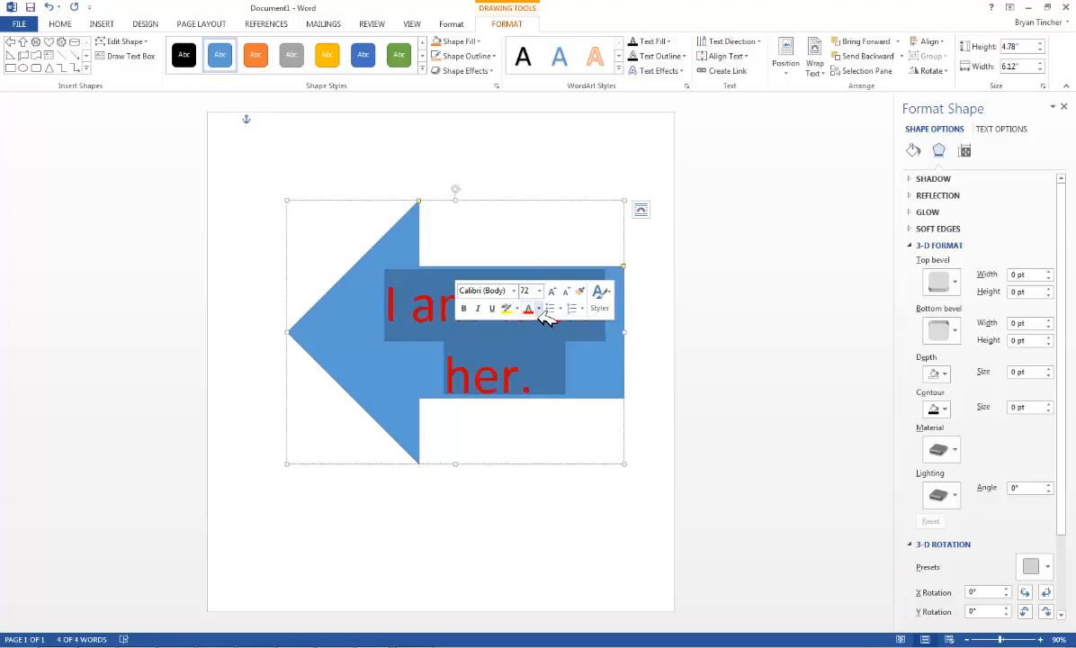
# Step: Change the font of the arrow's text to Niagara Solid
pyautogui.hotkey('ctrl', 'd')
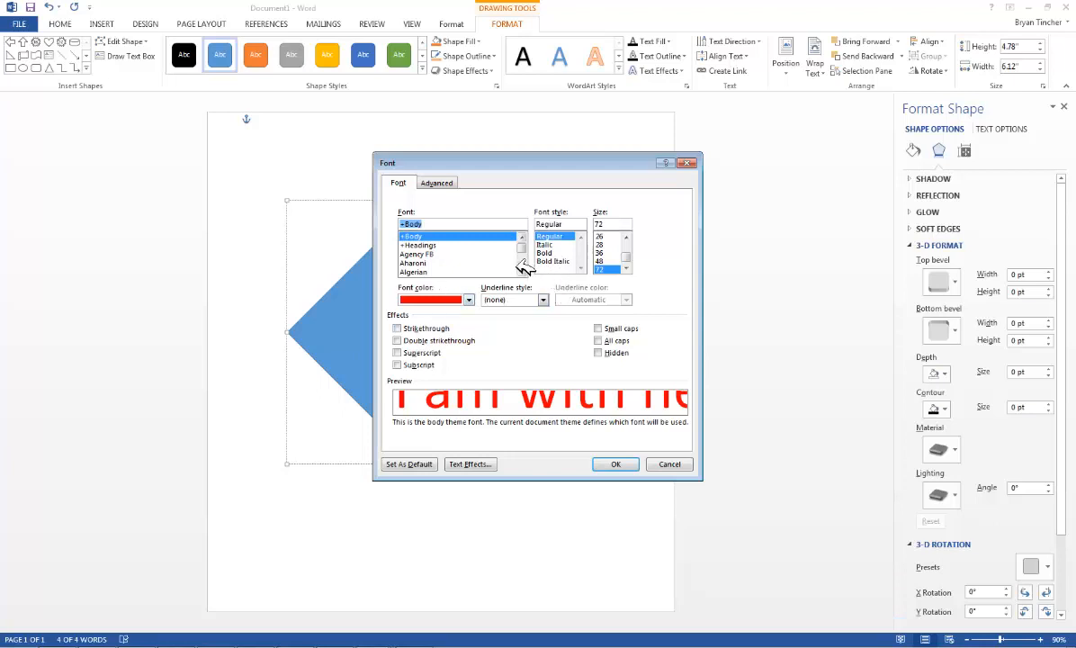
pyautogui.scroll(-20, 441, 266)
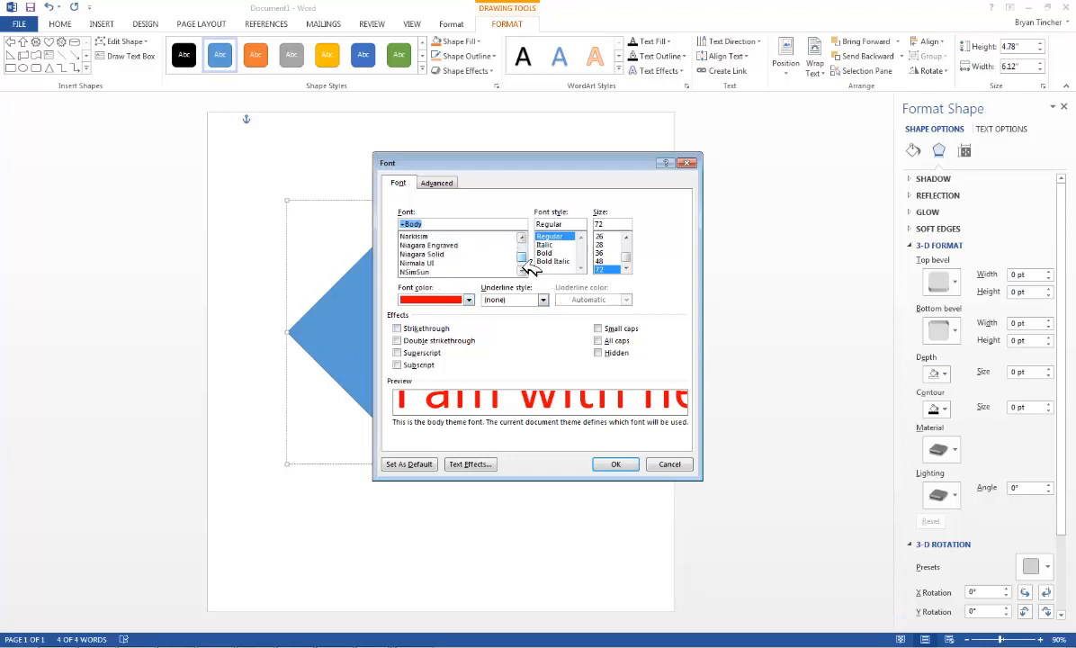
pyautogui.click(450, 255)
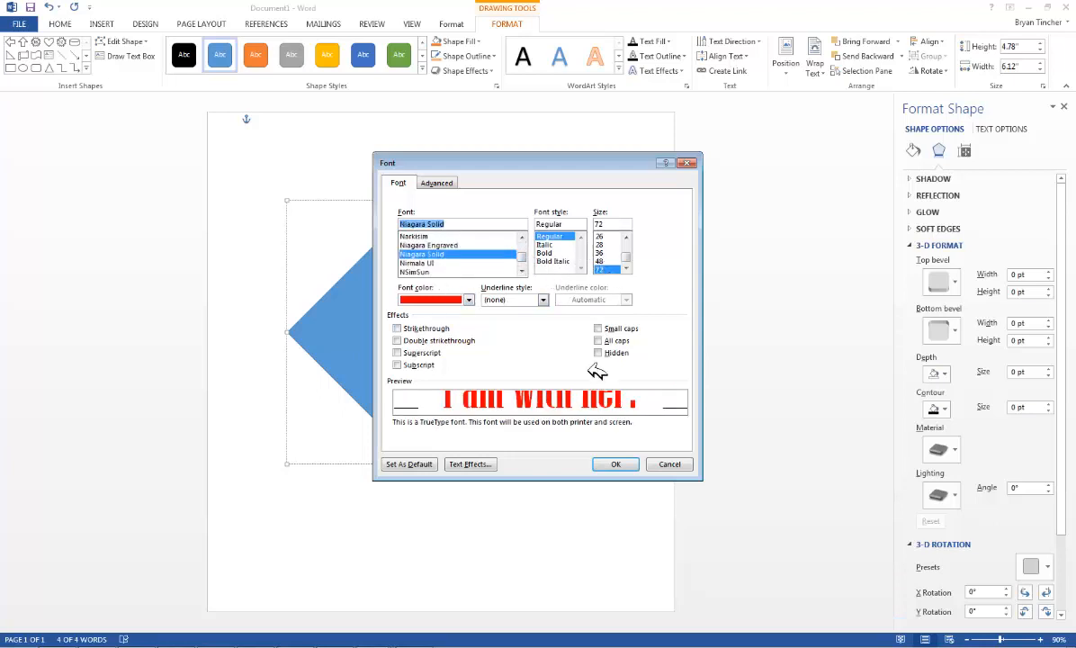
pyautogui.click(616, 465)
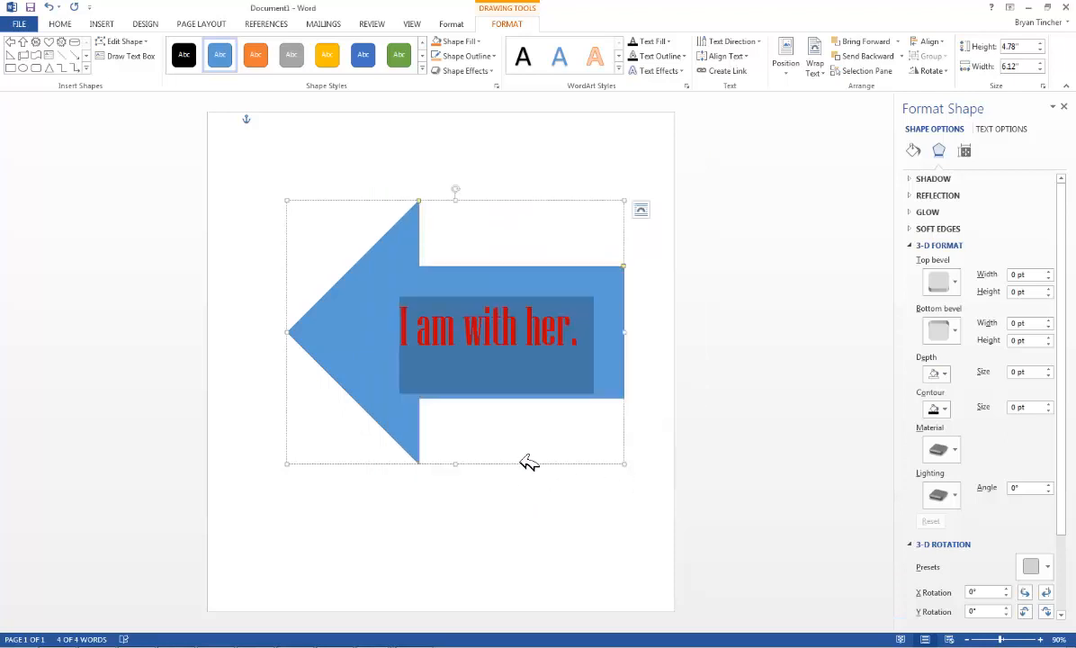
pyautogui.click(530, 446)
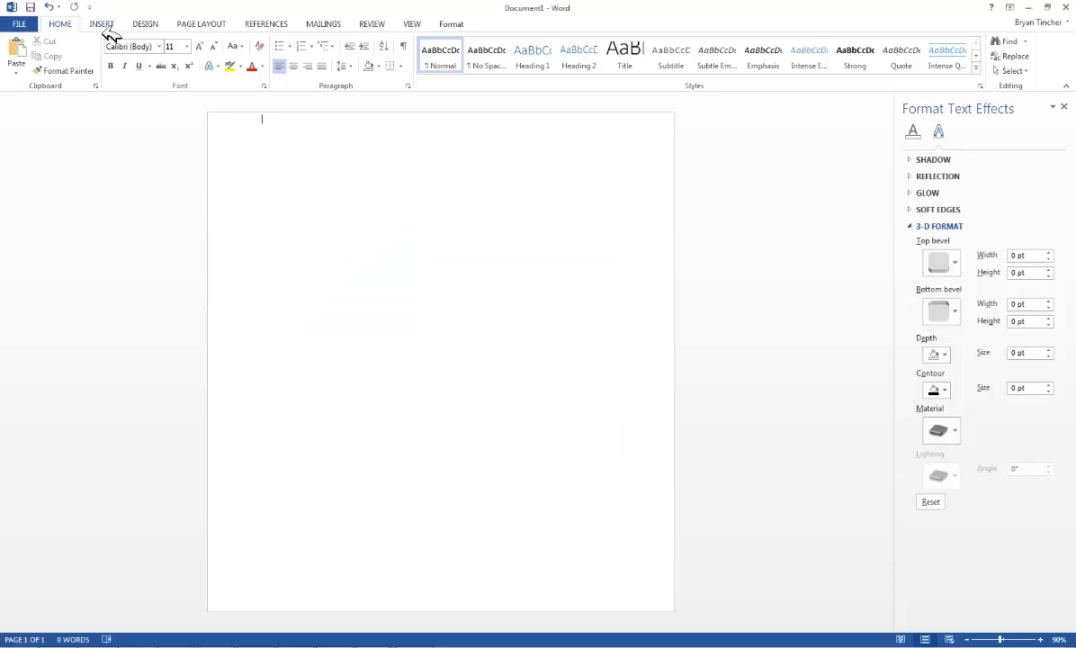
# Step: In a blank document, draw a left block arrow about 2.97" high and 4.76" wide, and rotate it to point toward the page's upper left
pyautogui.click(102, 25)
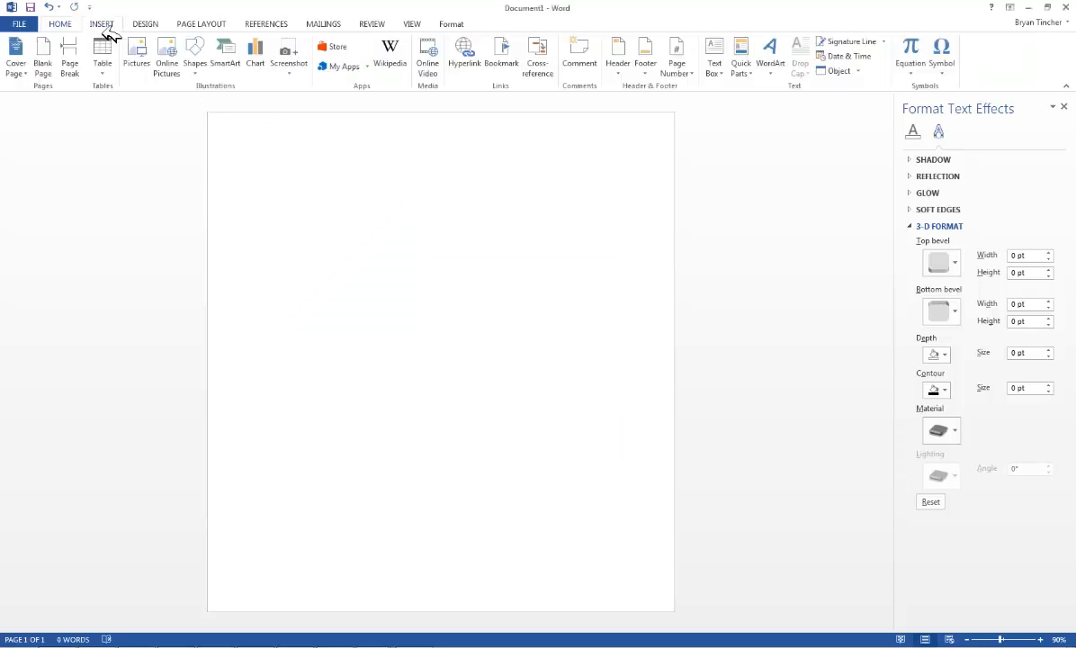
pyautogui.click(200, 61)
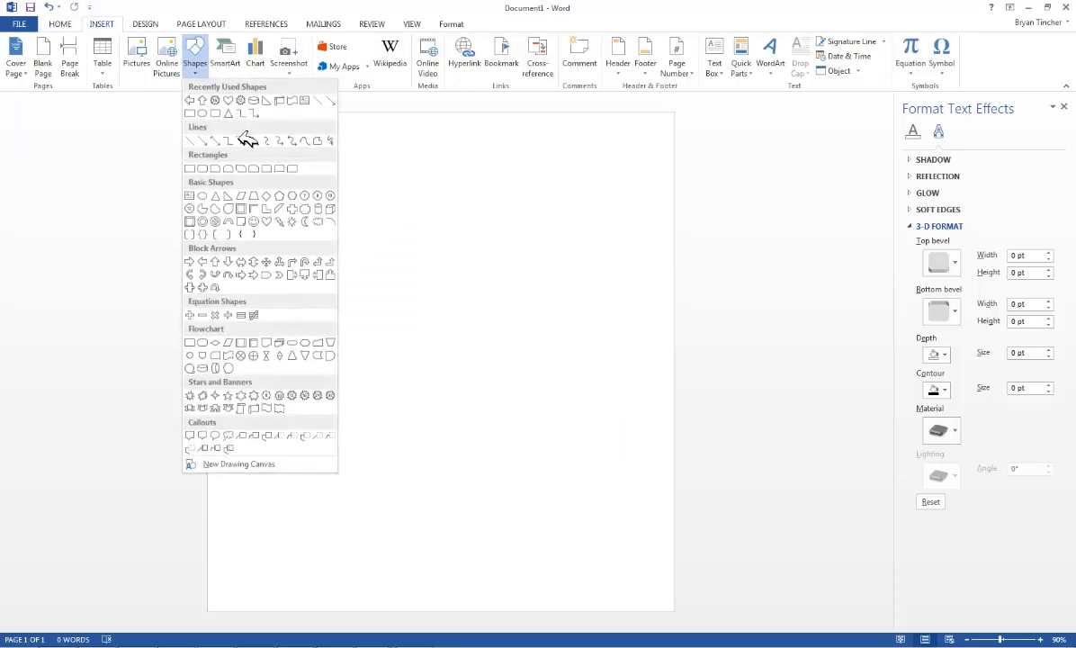
pyautogui.click(202, 261)
pyautogui.moveTo(340, 226); pyautogui.dragTo(601, 387)
pyautogui.moveTo(470, 215); pyautogui.dragTo(569, 230)
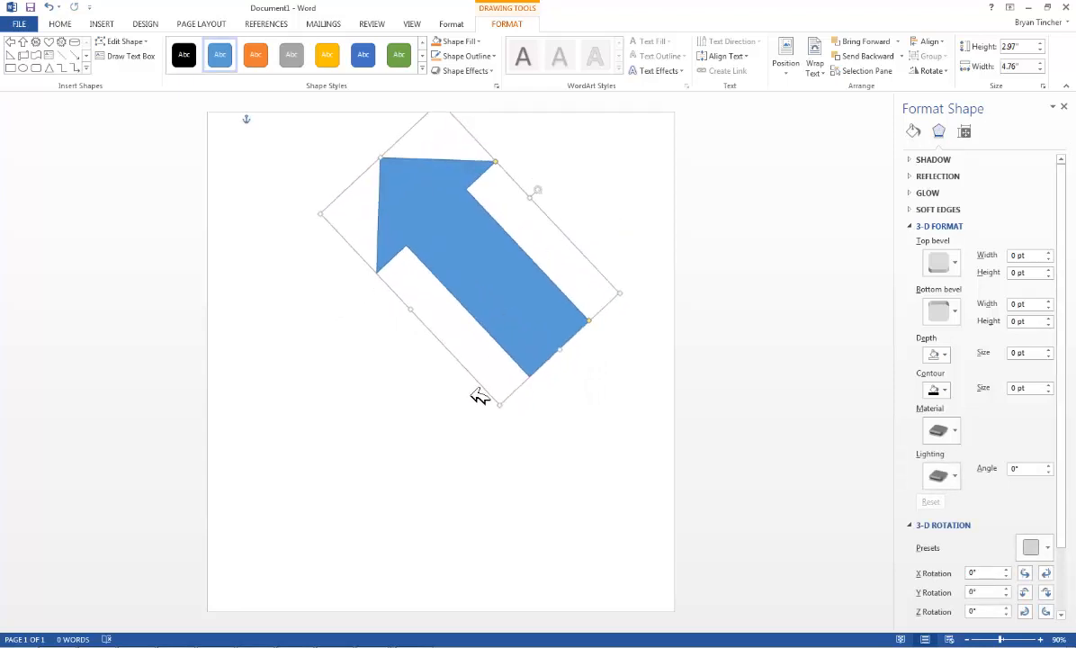
# Step: Add text beginning with "Add" inside the rotated left arrow
pyautogui.write('Add t')
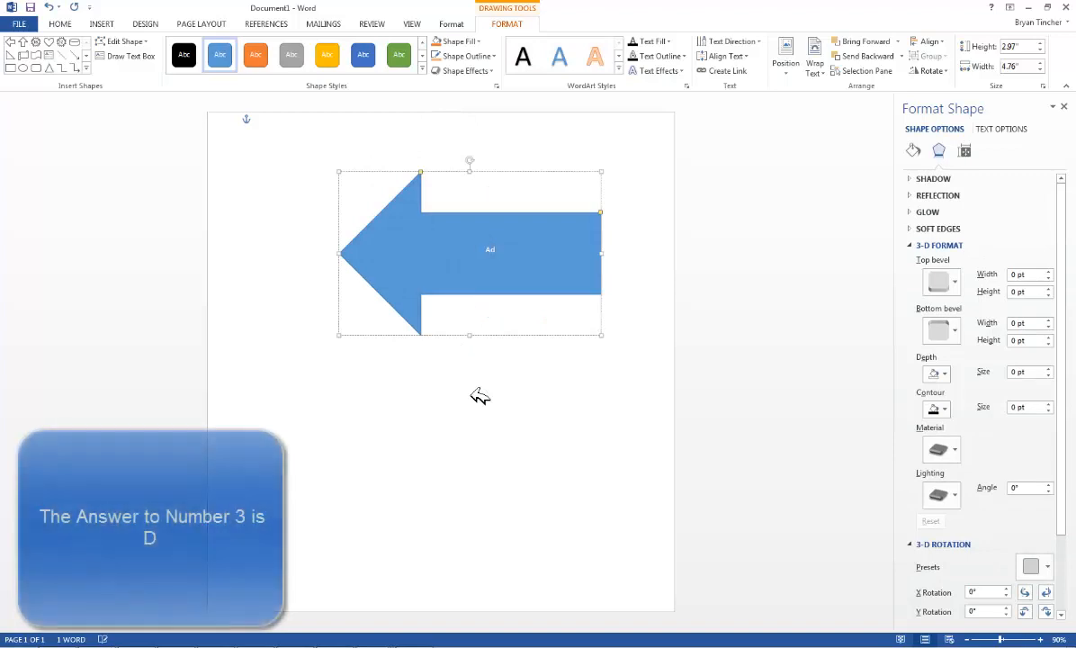
pyautogui.write('ome')
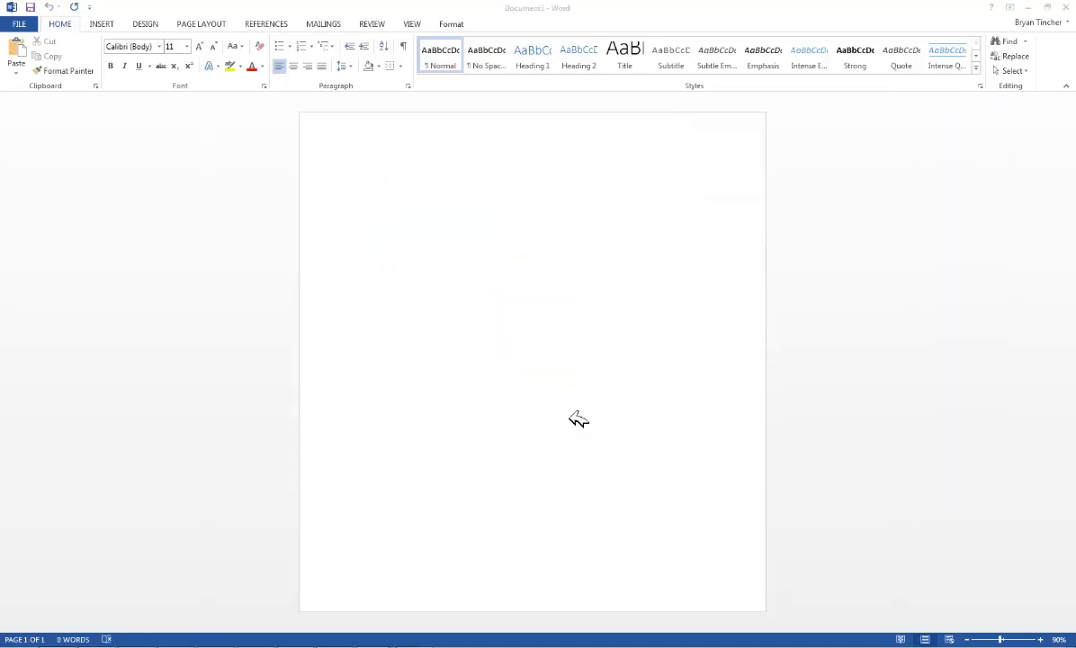
pyautogui.click(206, 68)
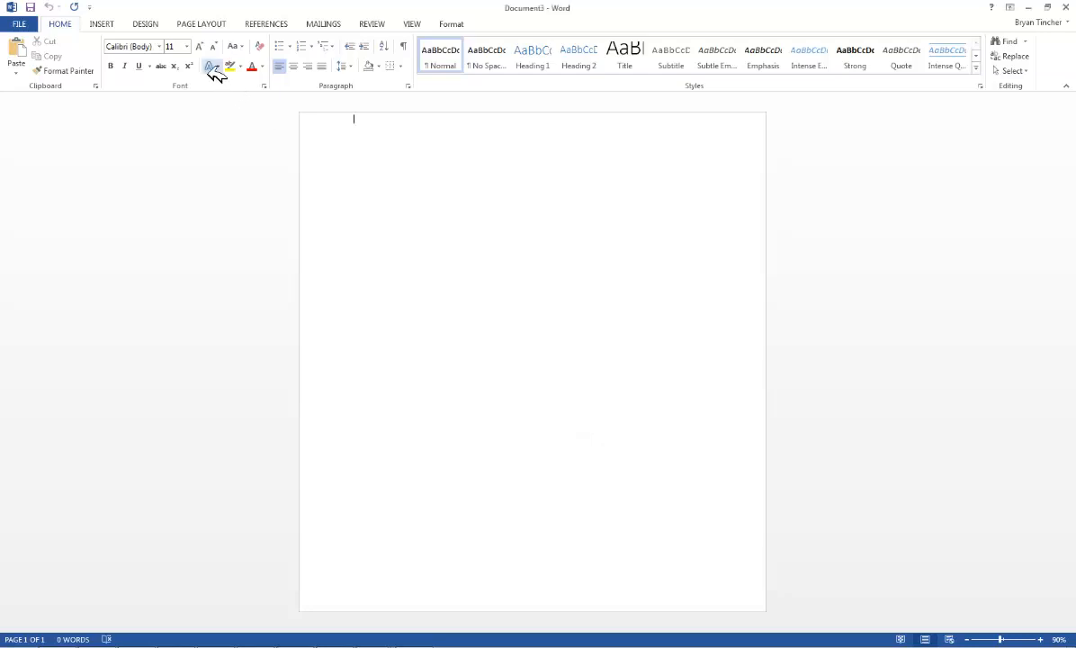
pyautogui.click(212, 68)
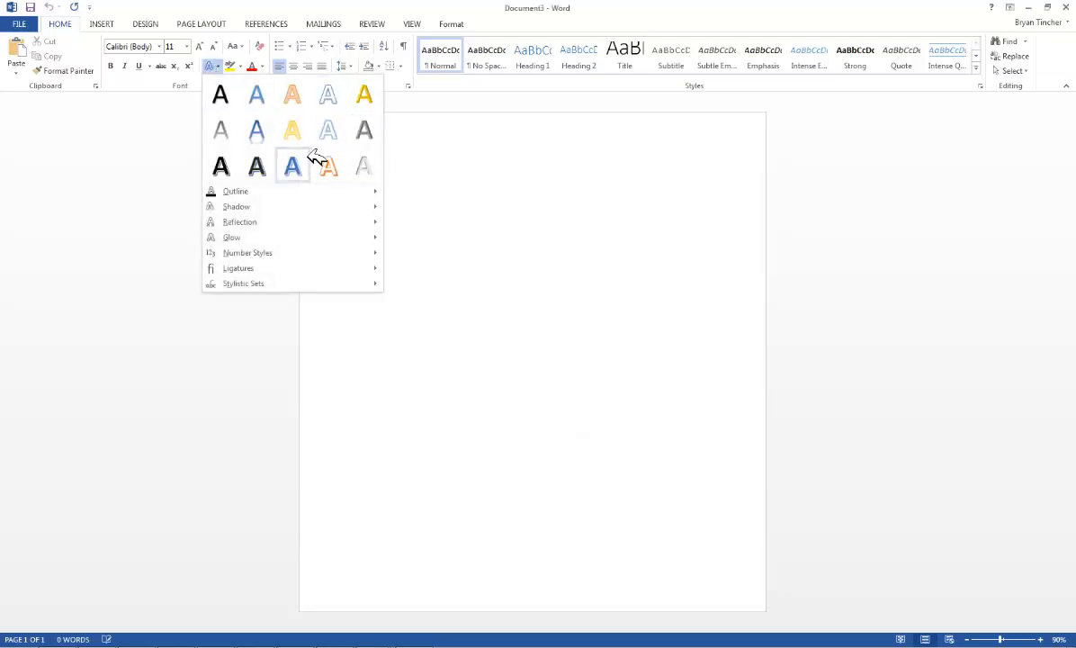
pyautogui.click(435, 193)
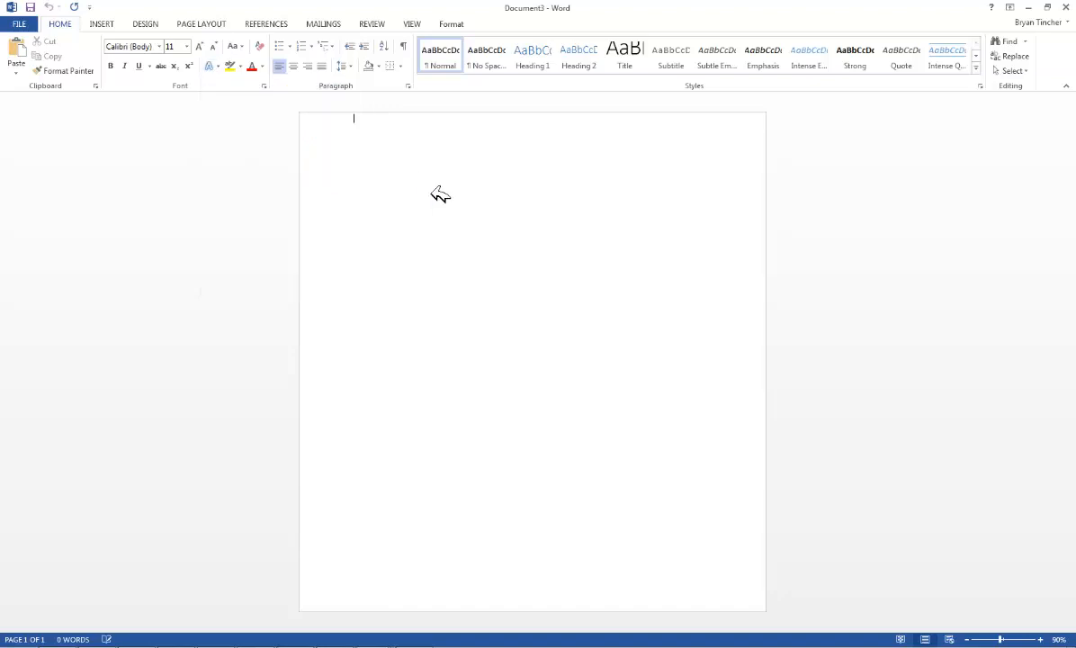
# Step: In the blank document, draw a heart about 7.23" high and 6.92" wide and write "Happy Mother's Day" inside it
pyautogui.click(104, 26)
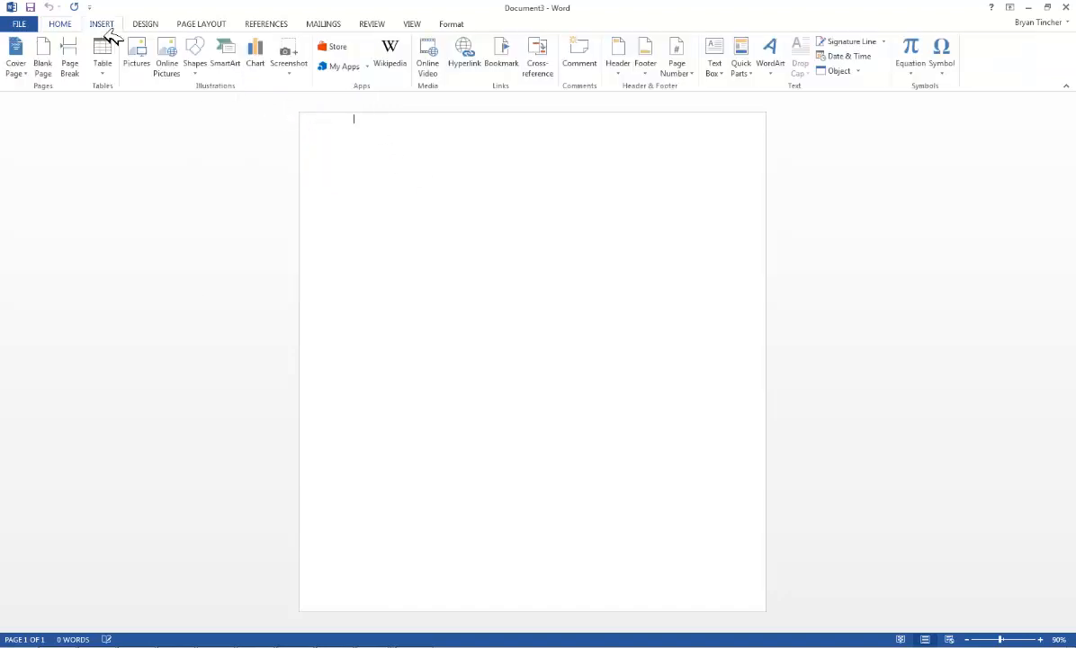
pyautogui.click(197, 68)
pyautogui.click(227, 100)
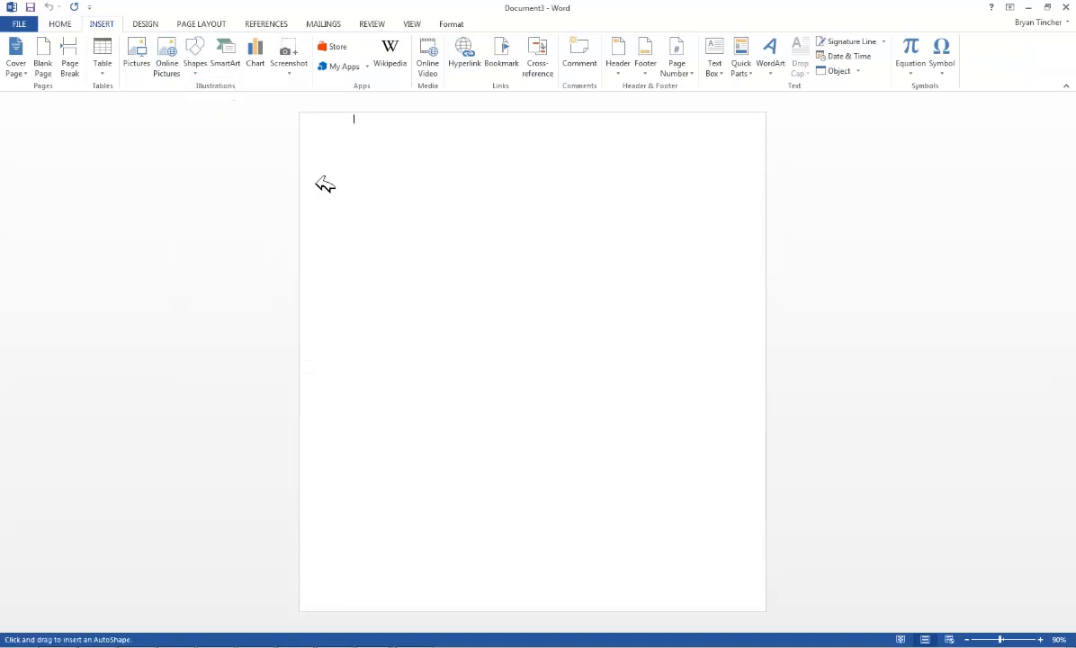
pyautogui.moveTo(327, 153)
pyautogui.mouseDown()
pyautogui.moveTo(621, 477)
pyautogui.moveTo(720, 558)
pyautogui.mouseUp()
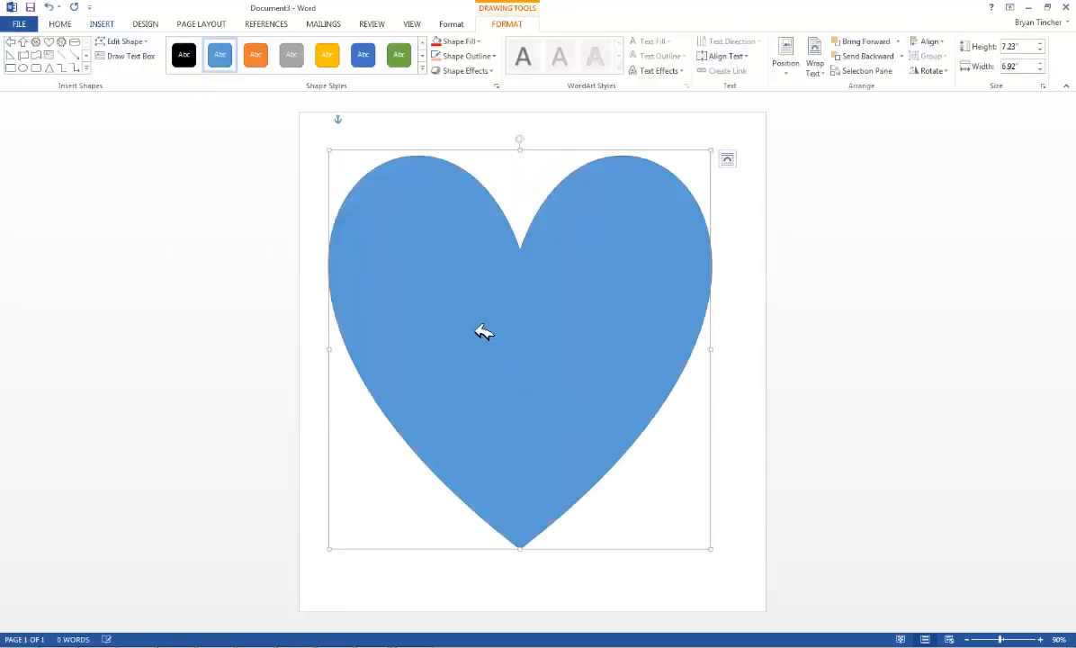
pyautogui.write('happy')
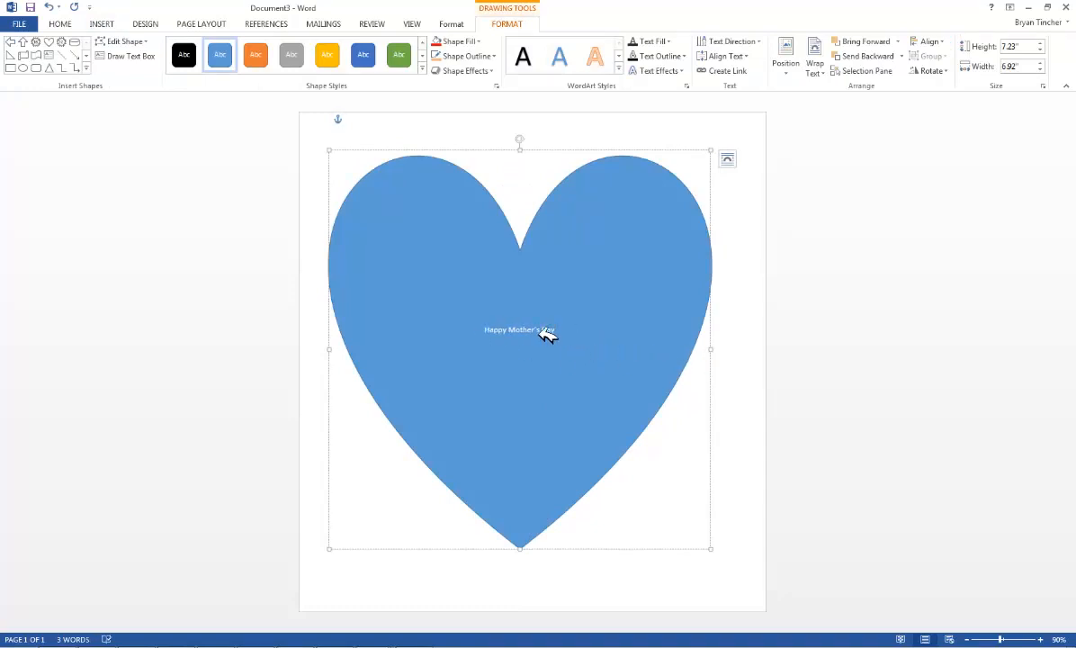
# Step: Format the heart's "Happy Mother's Day" text in the Algerian font at 42 pt
pyautogui.moveTo(548, 333); pyautogui.dragTo(498, 337)
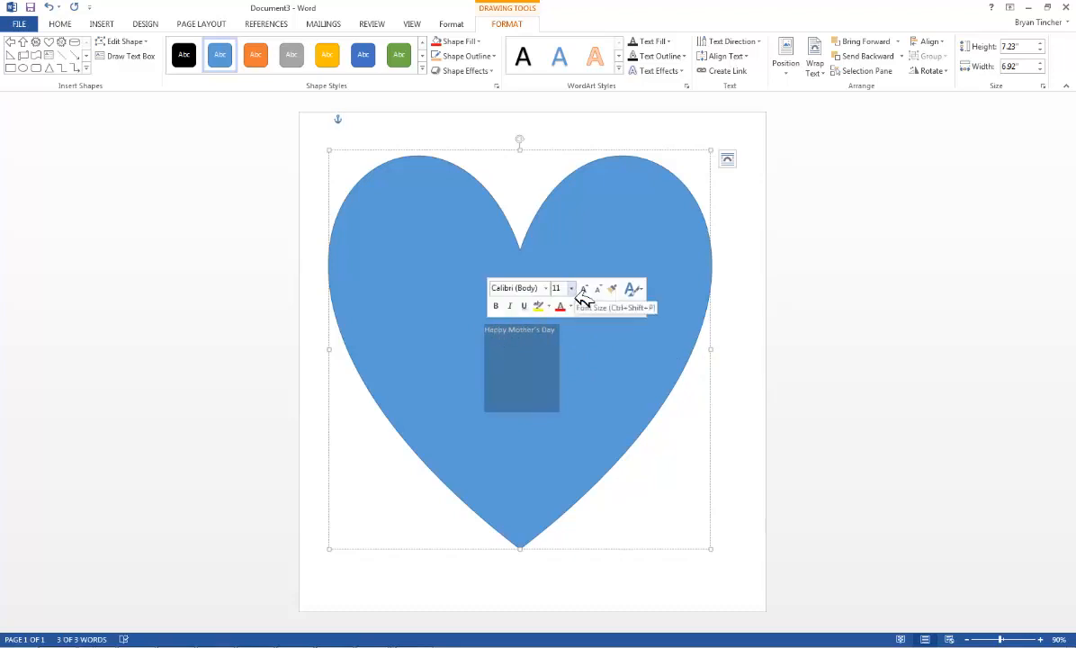
pyautogui.click(545, 288)
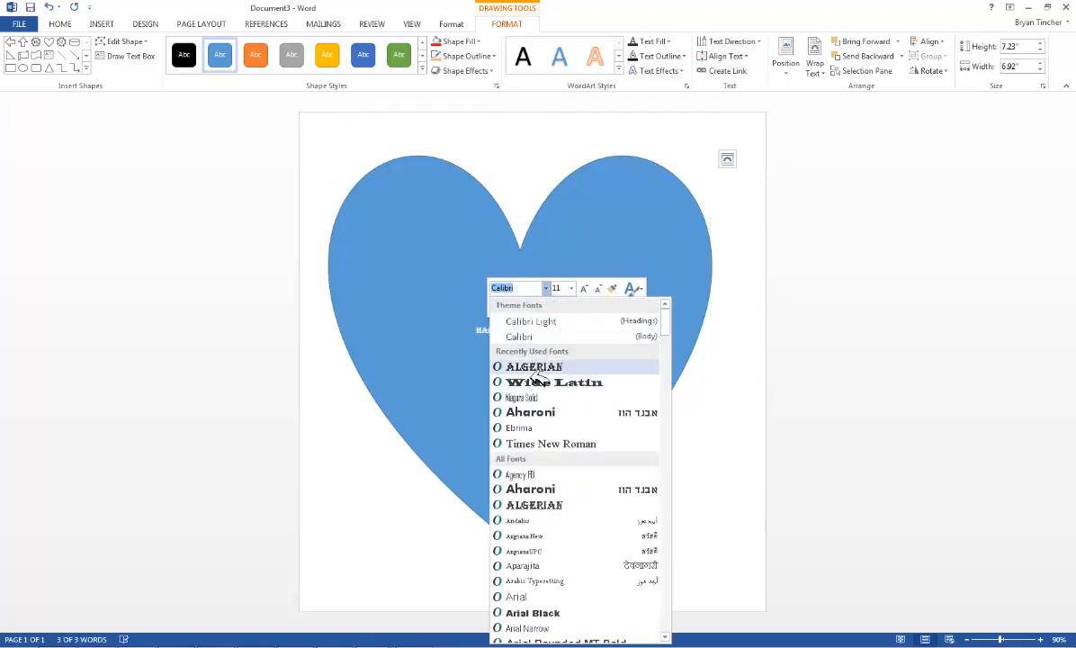
pyautogui.click(534, 366)
pyautogui.click(558, 290)
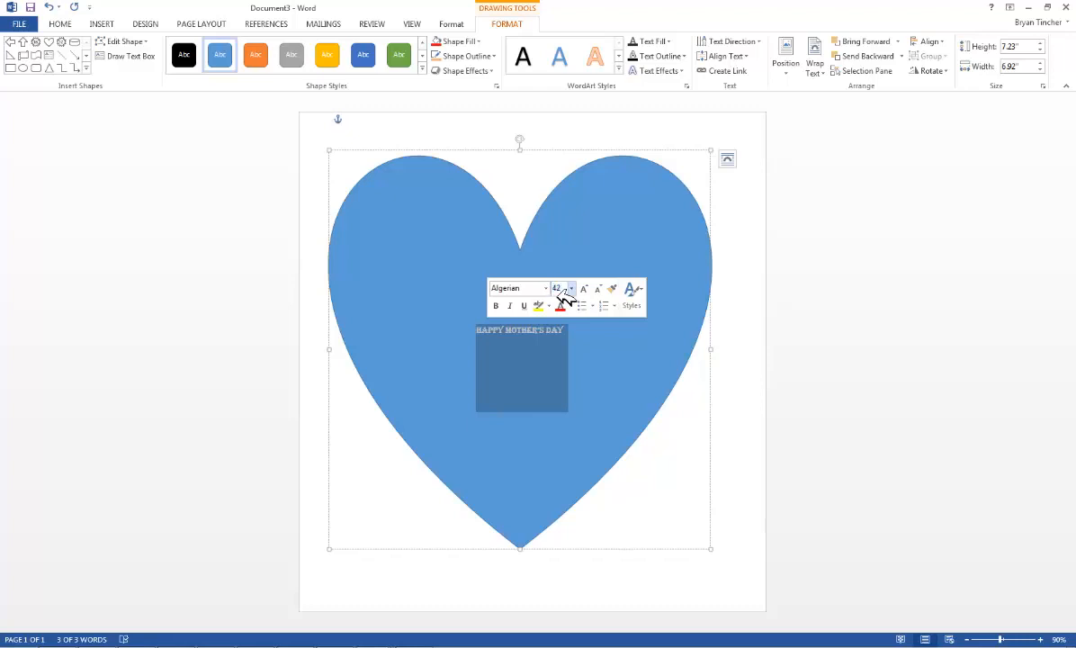
pyautogui.write('42')
pyautogui.click(552, 368)
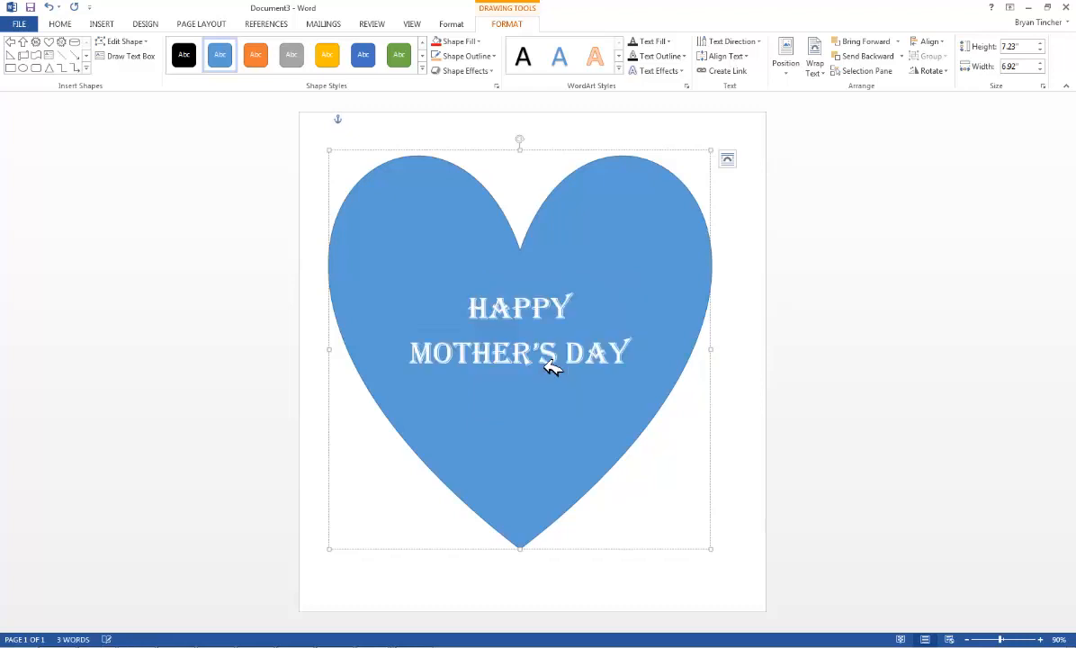
# Step: Give the heart's text the orange-outlined WordArt style and the second reflection variation in the first row
pyautogui.moveTo(636, 357); pyautogui.dragTo(454, 302)
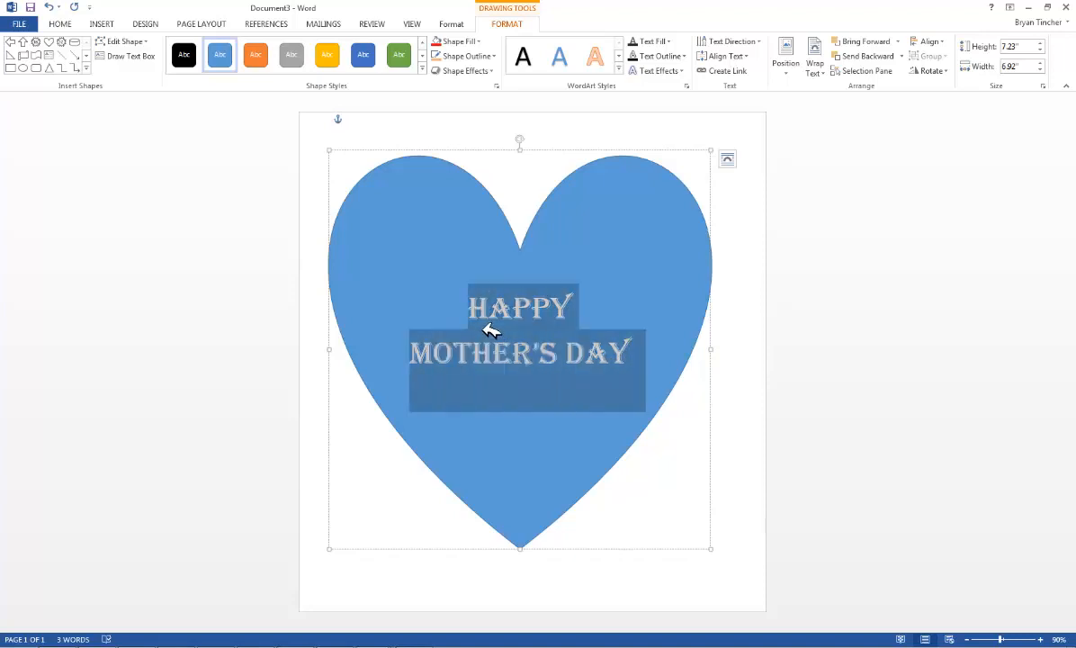
pyautogui.click(596, 58)
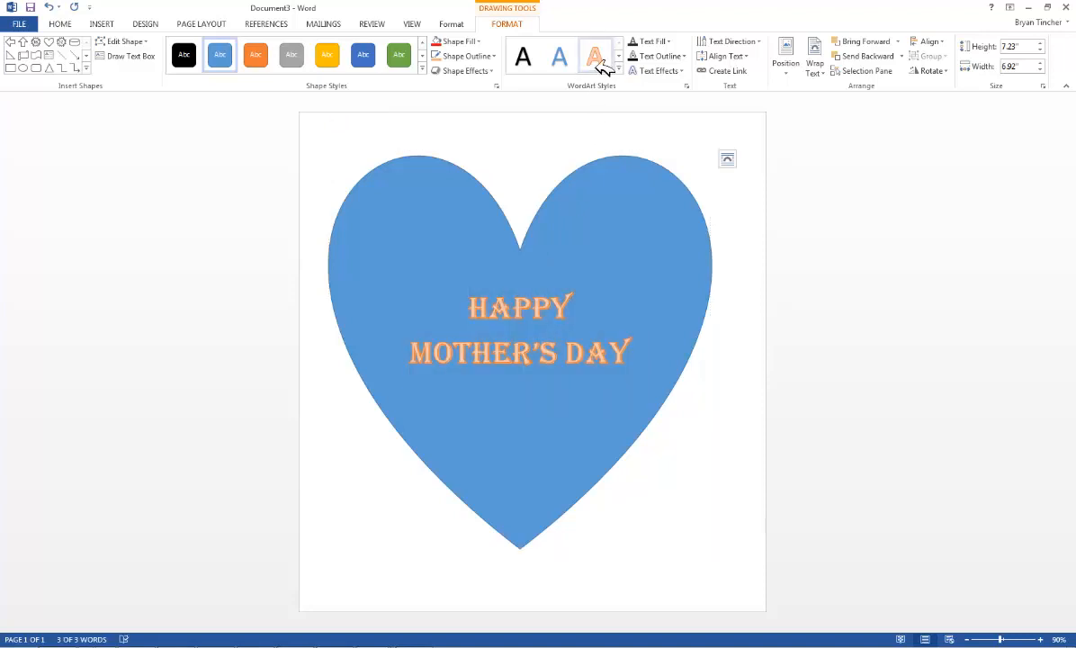
pyautogui.click(684, 72)
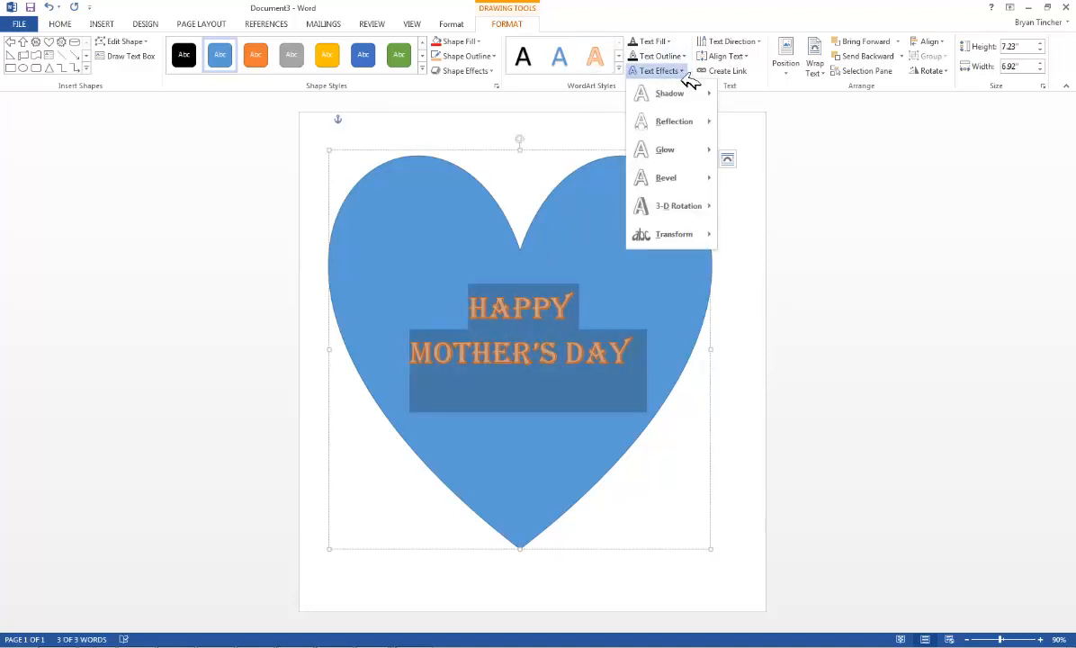
pyautogui.moveTo(683, 130)
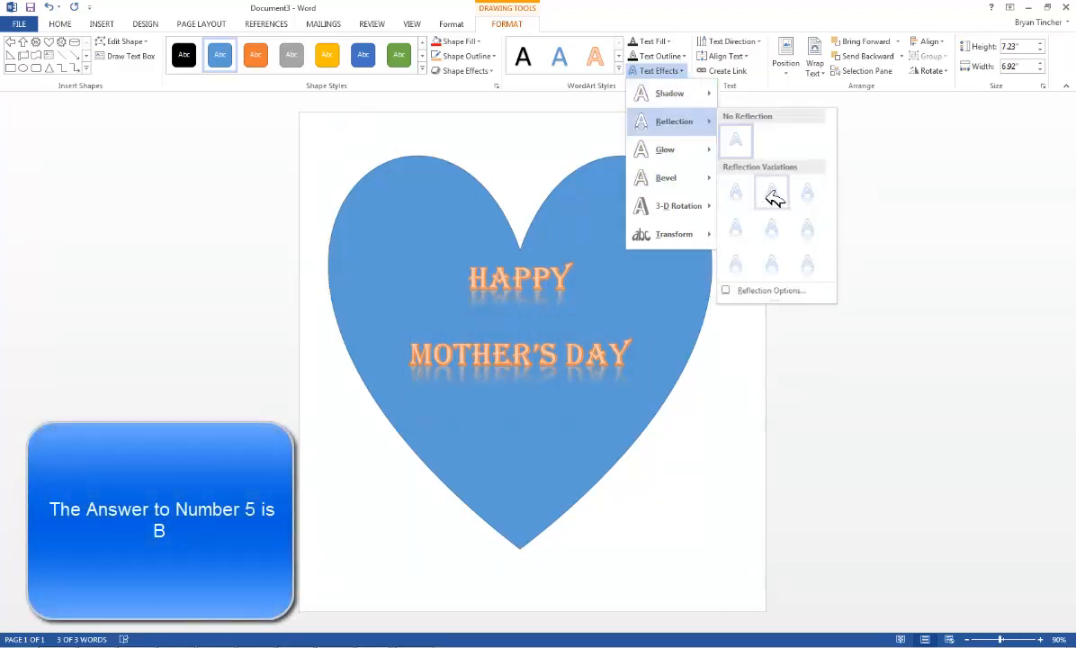
pyautogui.click(774, 198)
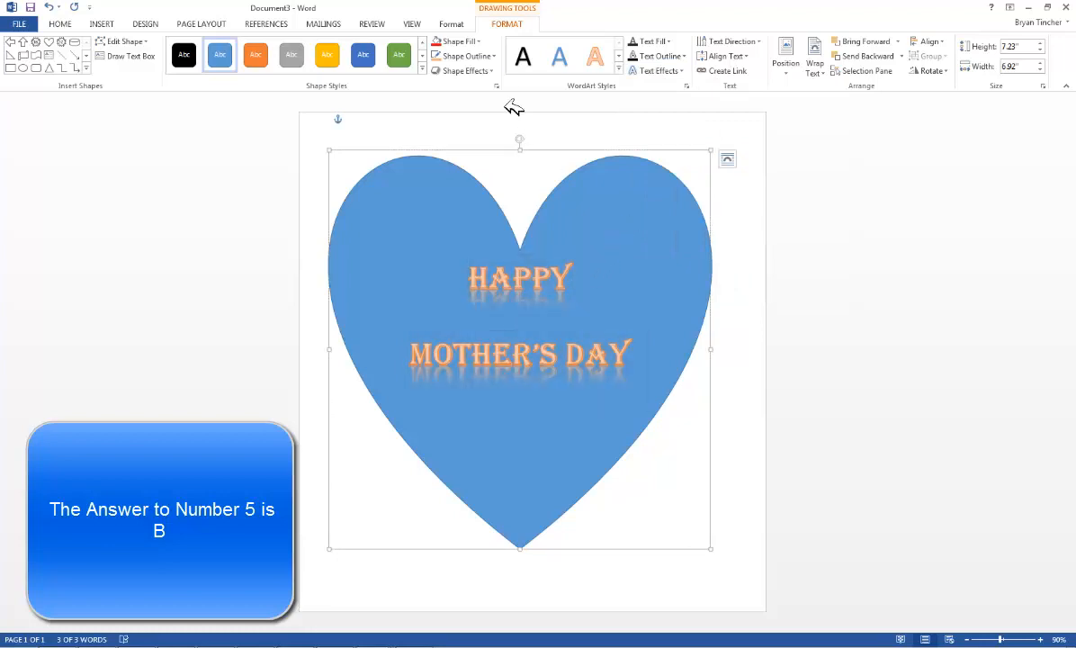
# Step: Fill the heart shape with standard red
pyautogui.click(472, 42)
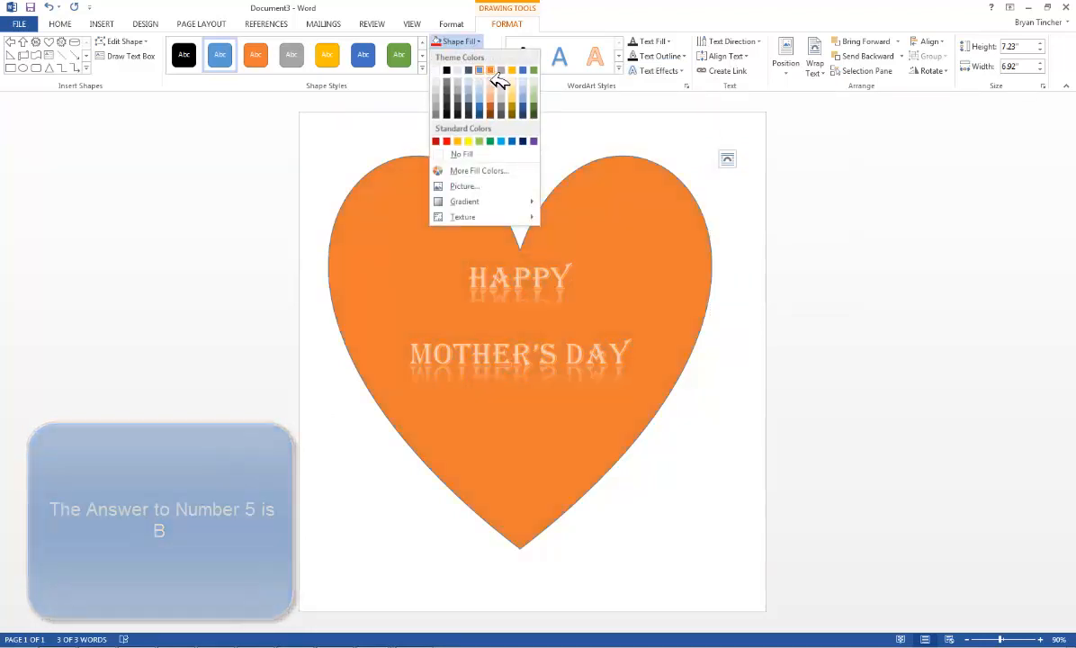
pyautogui.click(446, 142)
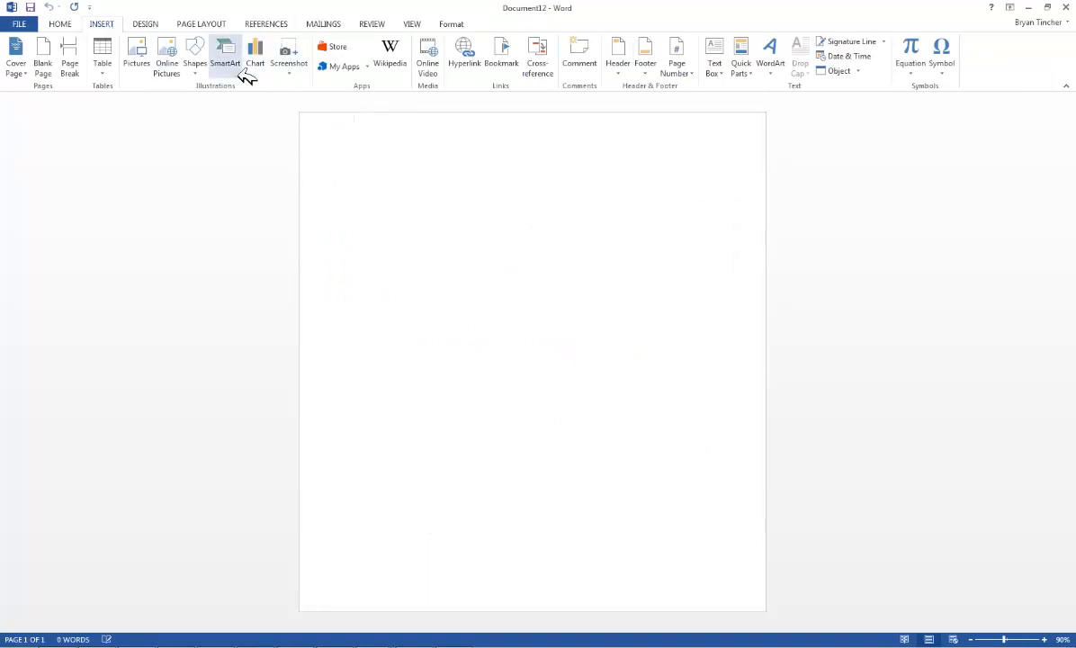
# Step: In a blank document, draw a rectangle about 2.97" high and 4.81" wide and write "Begin to type" inside it
pyautogui.click(202, 70)
pyautogui.click(251, 109)
pyautogui.moveTo(381, 169)
pyautogui.mouseDown()
pyautogui.moveTo(460, 236)
pyautogui.moveTo(646, 332)
pyautogui.mouseUp()
pyautogui.write('Begin to type')
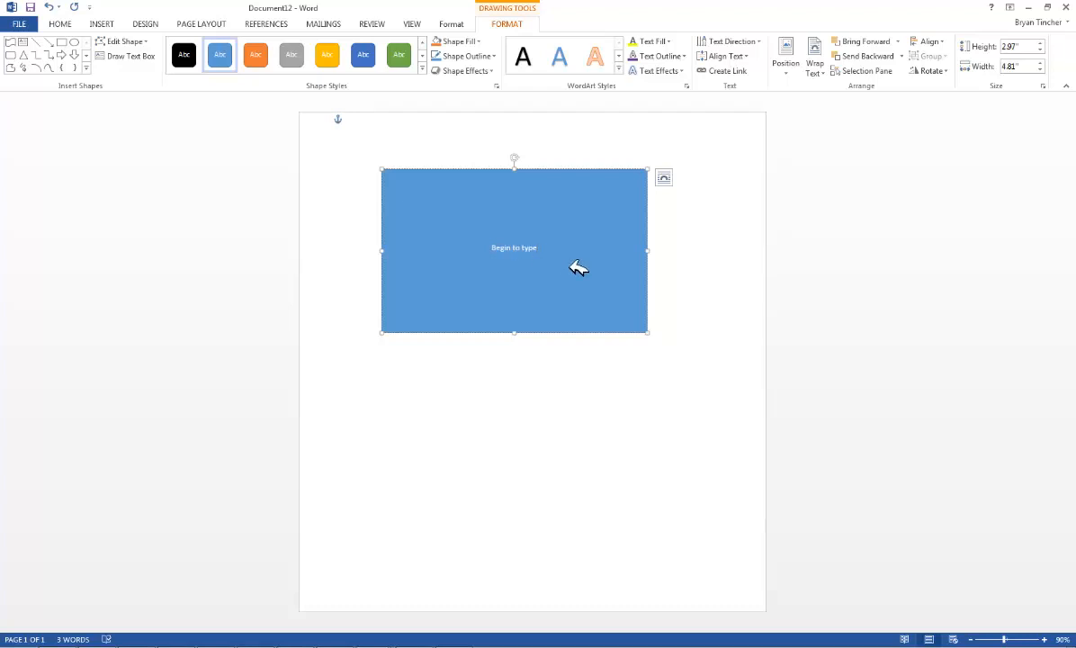
# Step: Create a new blank document and insert WordArt in the orange-outlined style with its placeholder text
pyautogui.hotkey('ctrl', 'n')
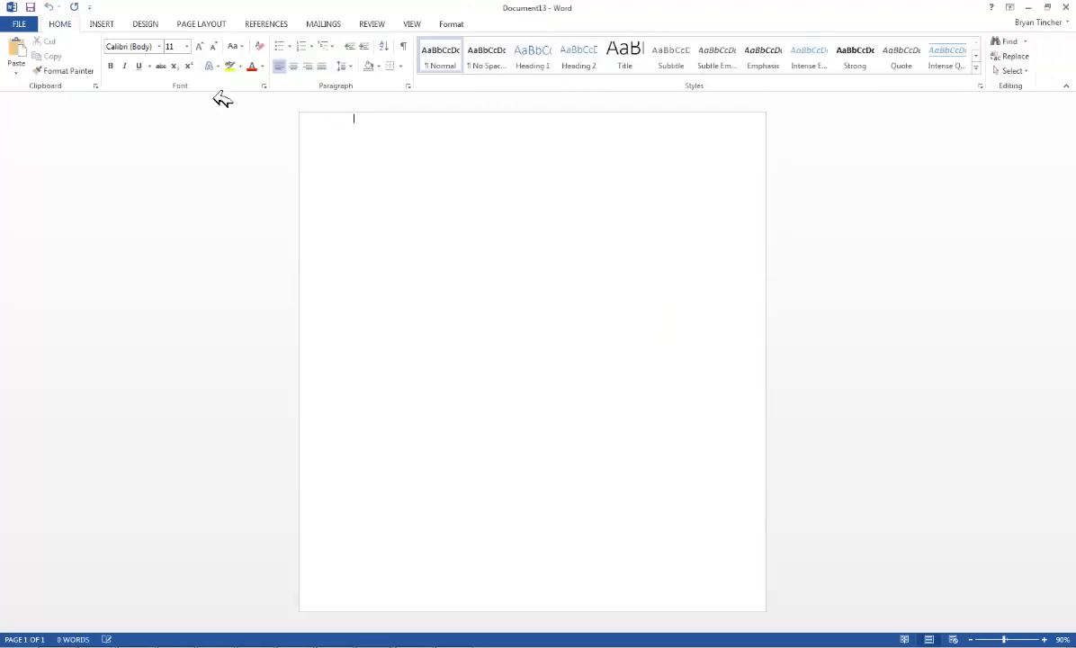
pyautogui.click(103, 25)
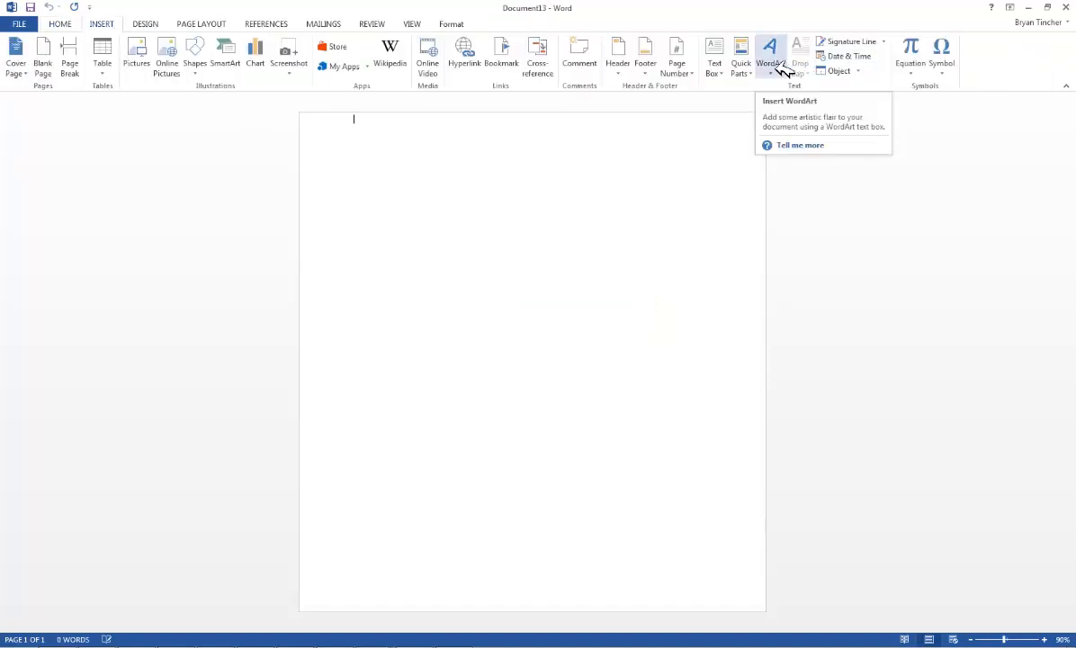
pyautogui.click(781, 70)
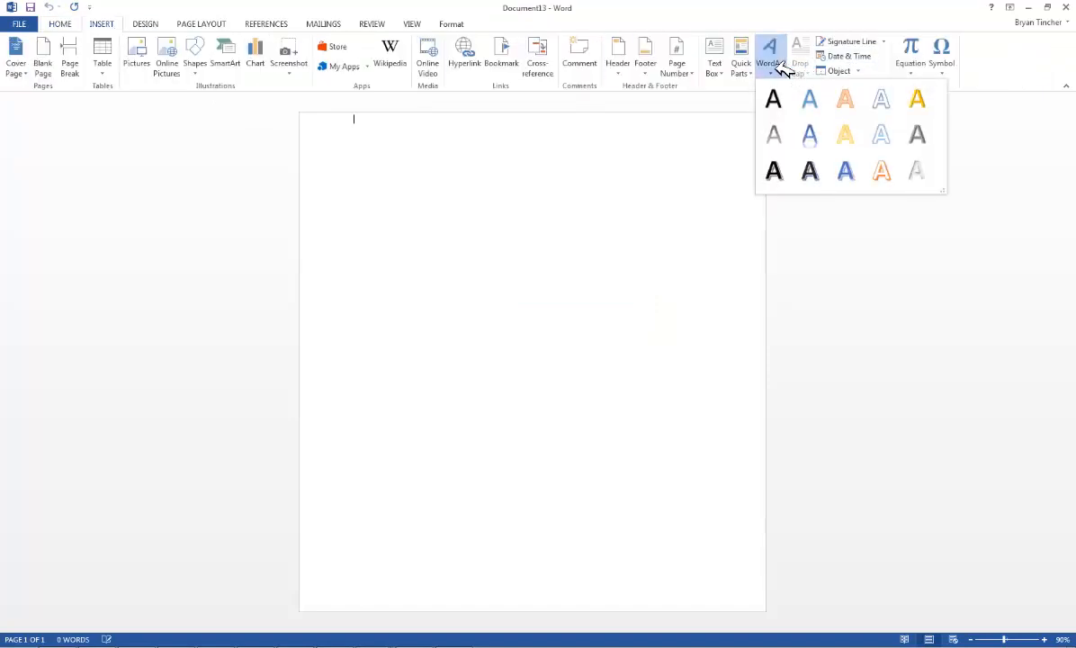
pyautogui.click(851, 102)
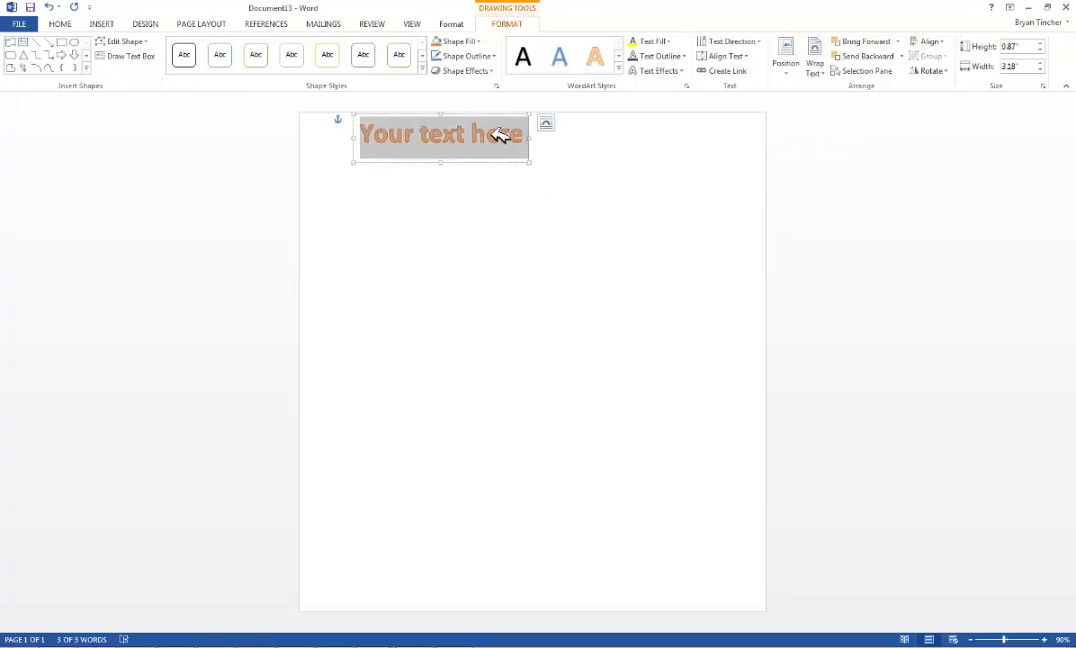
# Step: Set the WordArt's text fill to standard yellow and its text outline to standard purple
pyautogui.click(654, 42)
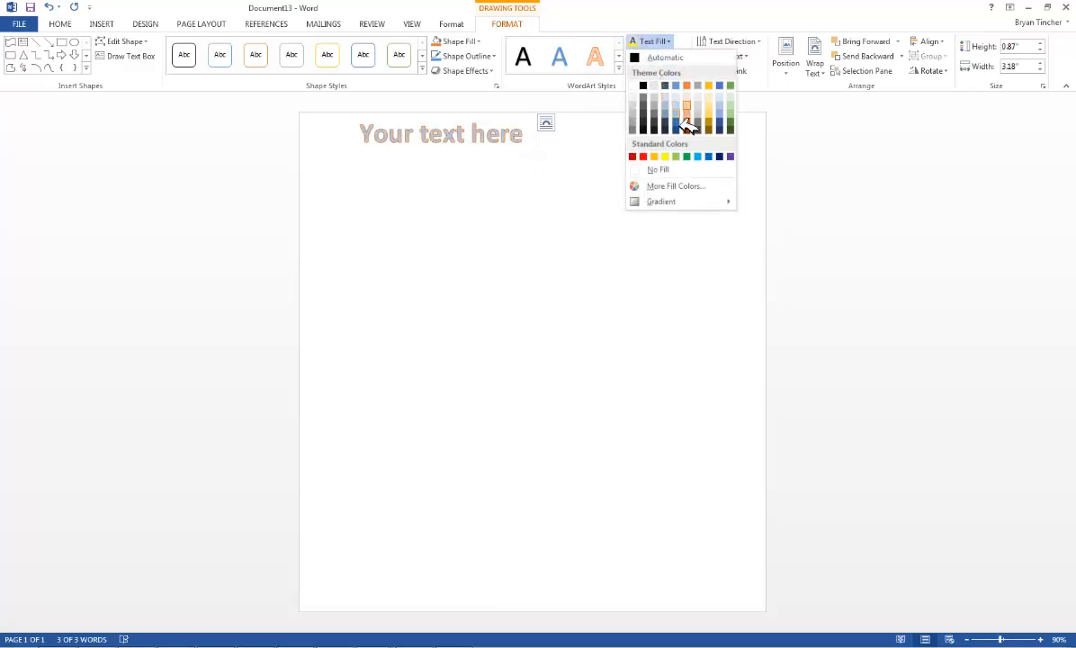
pyautogui.click(665, 159)
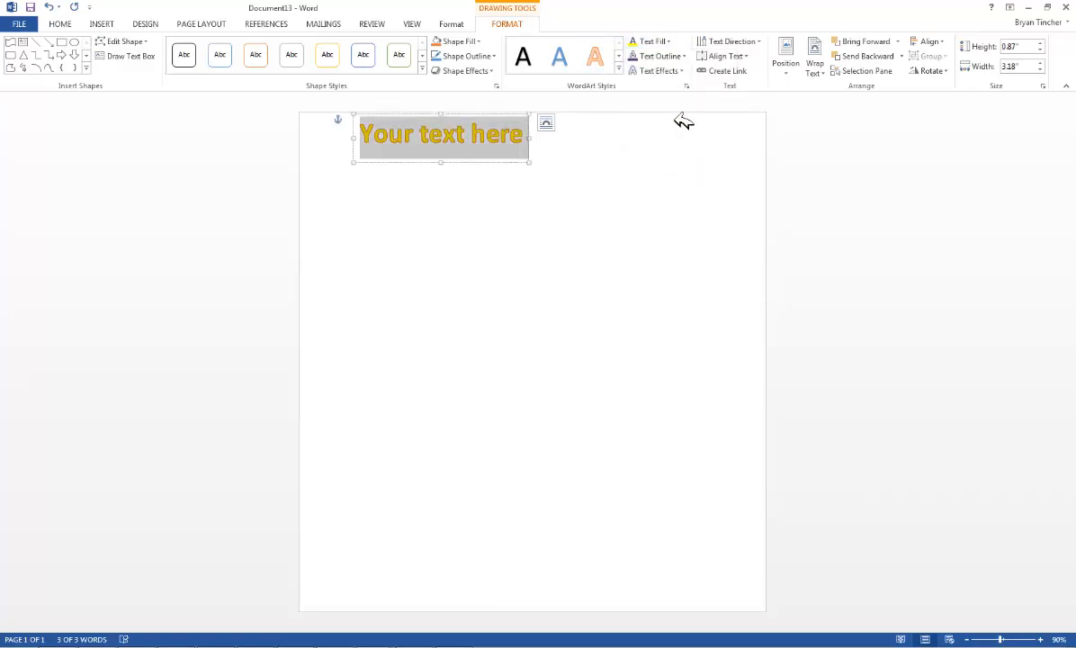
pyautogui.click(677, 56)
pyautogui.click(730, 171)
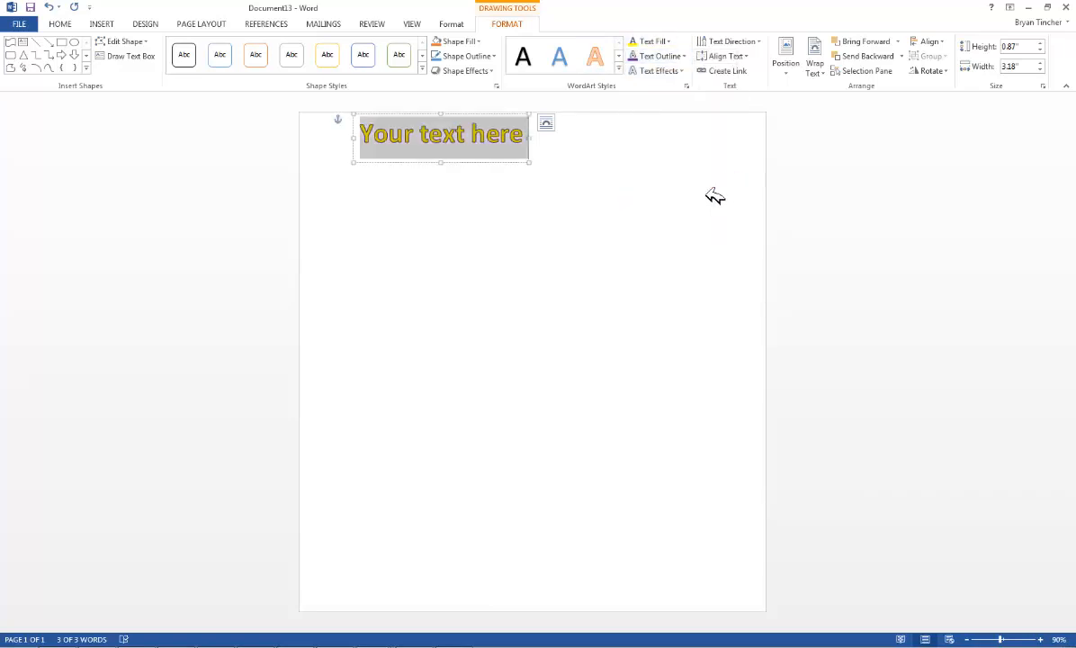
pyautogui.click(591, 226)
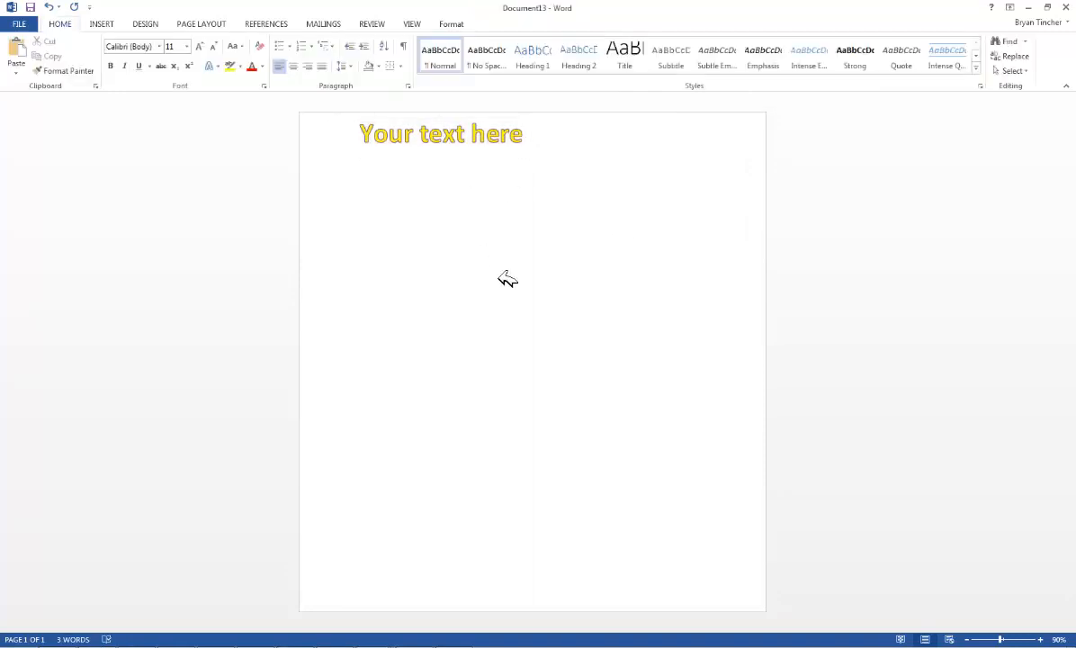
# Step: Move the "Your text here" WordArt down from the page's top edge into the upper middle of the page
pyautogui.click(471, 147)
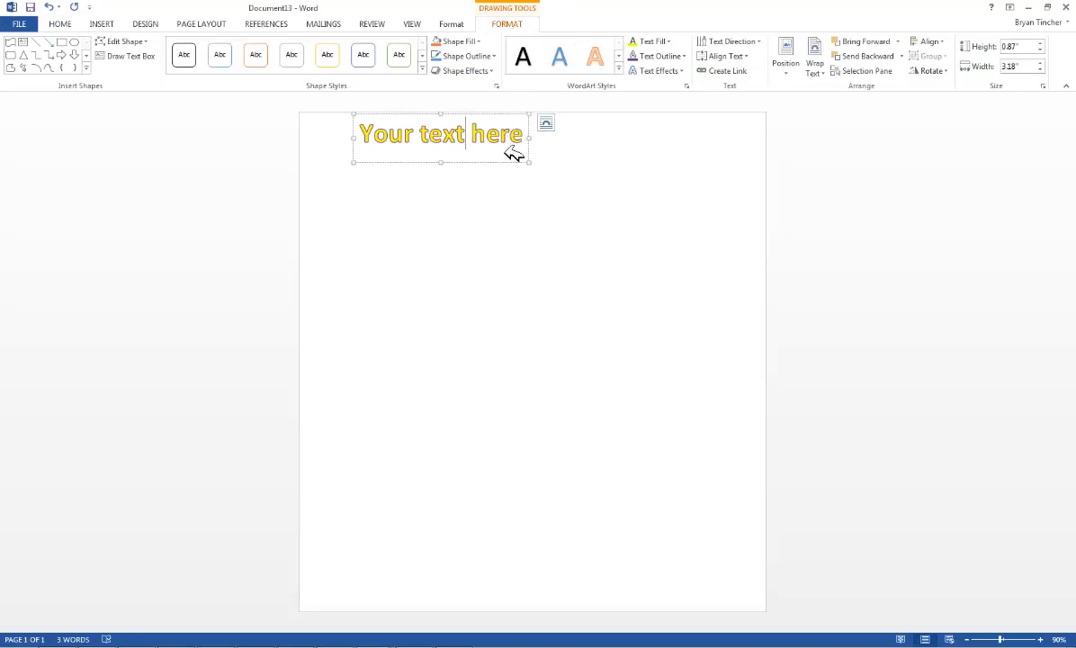
pyautogui.moveTo(494, 171); pyautogui.dragTo(512, 315)
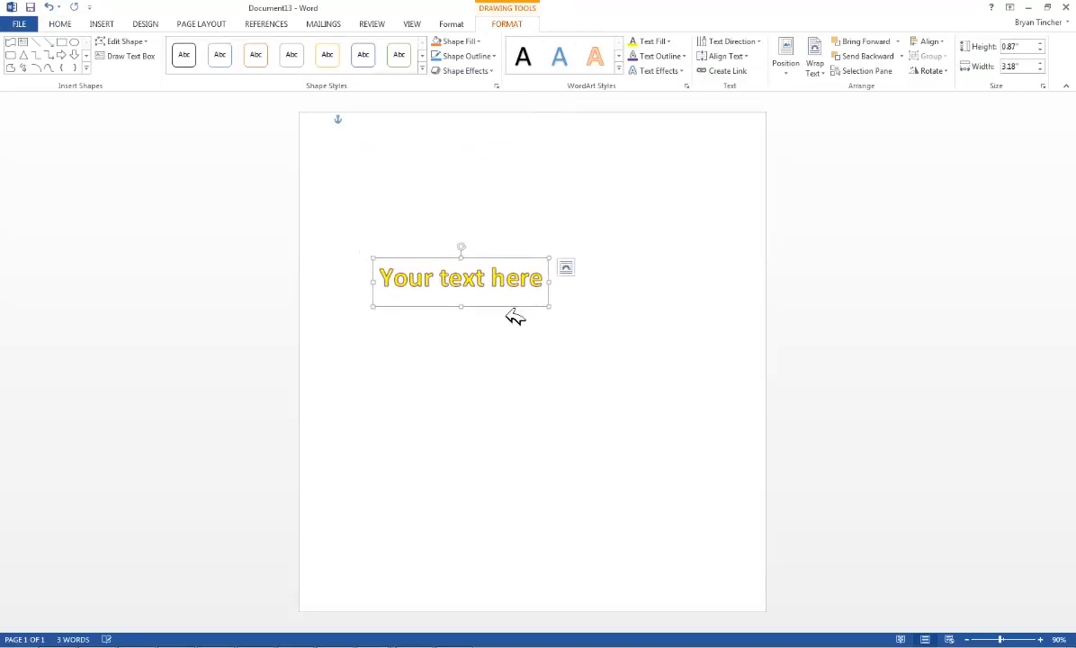
# Step: Apply the Wave 1 warp transform to the "Your text here" WordArt
pyautogui.click(666, 72)
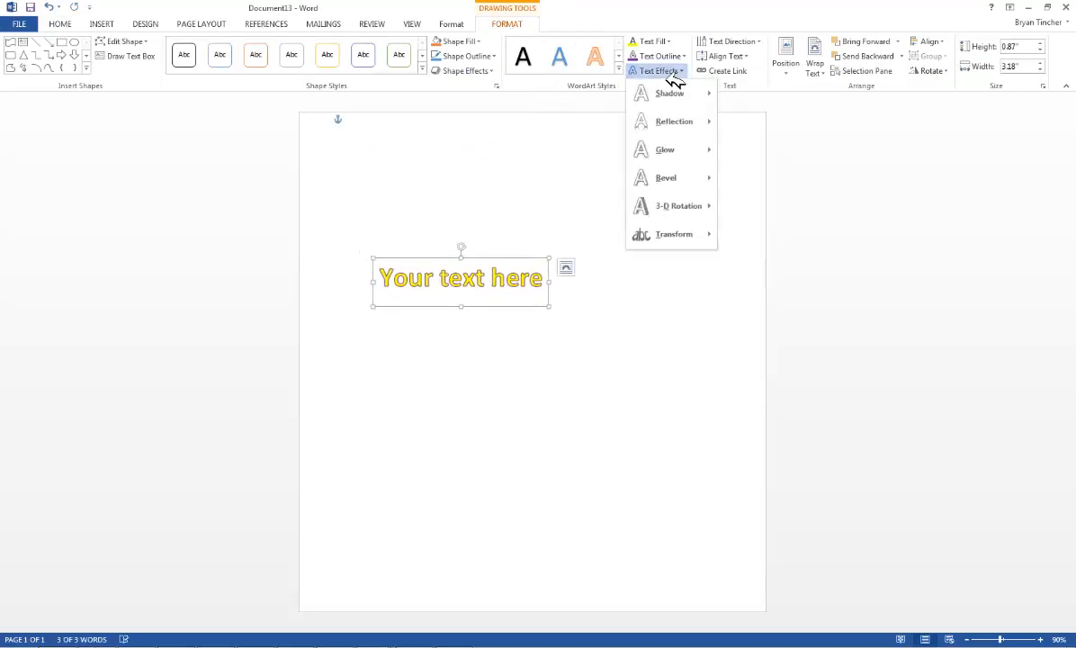
pyautogui.moveTo(685, 121)
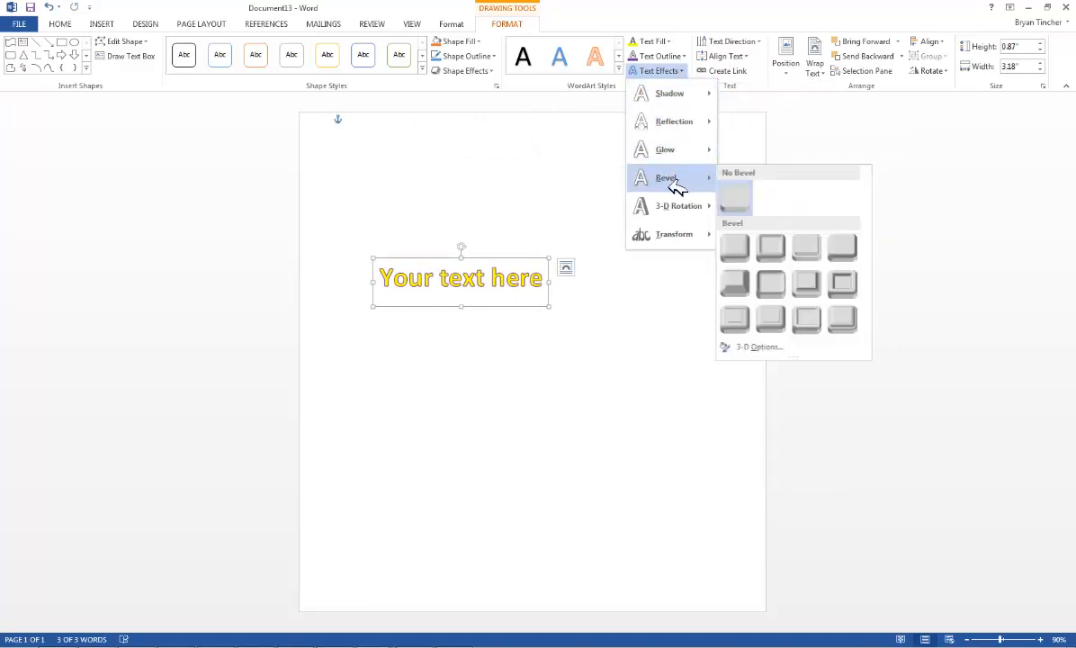
pyautogui.moveTo(680, 208)
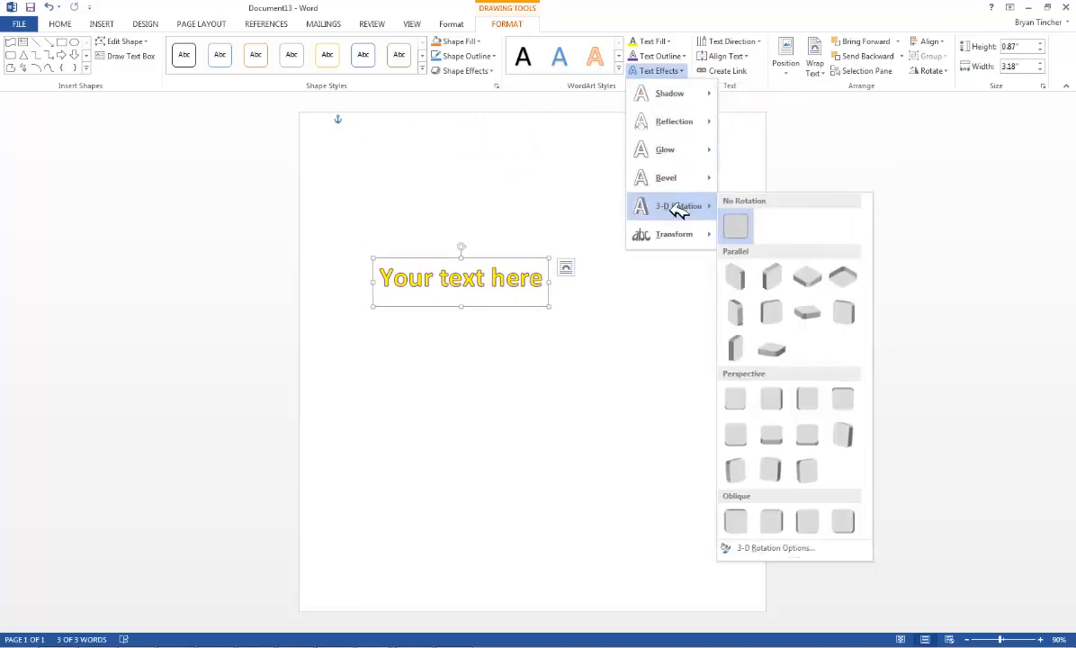
pyautogui.moveTo(673, 246)
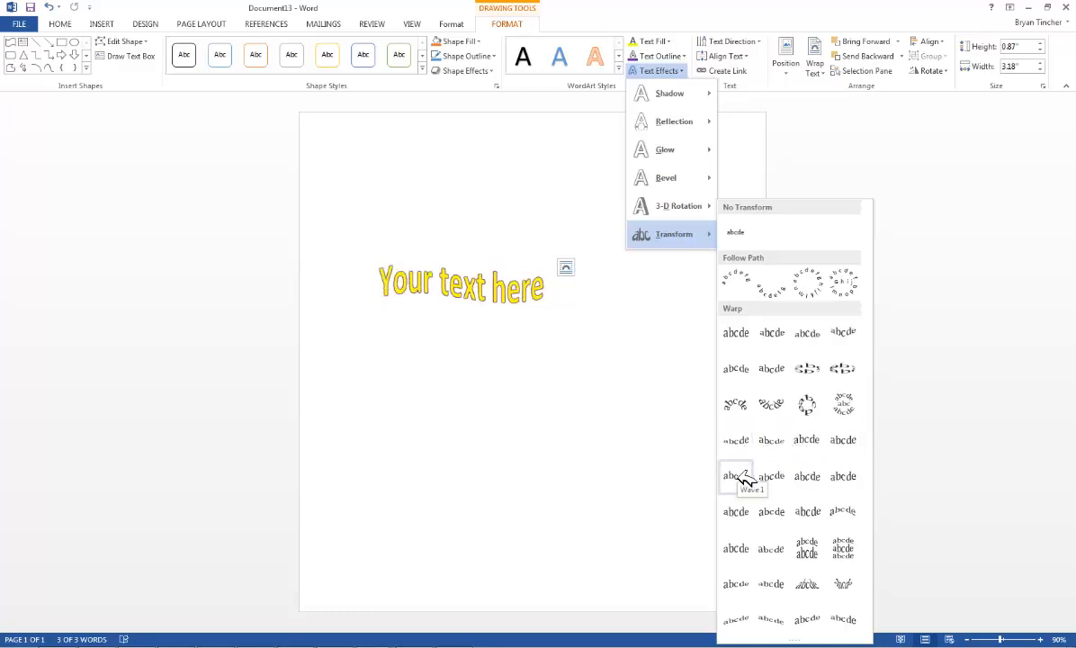
pyautogui.click(743, 478)
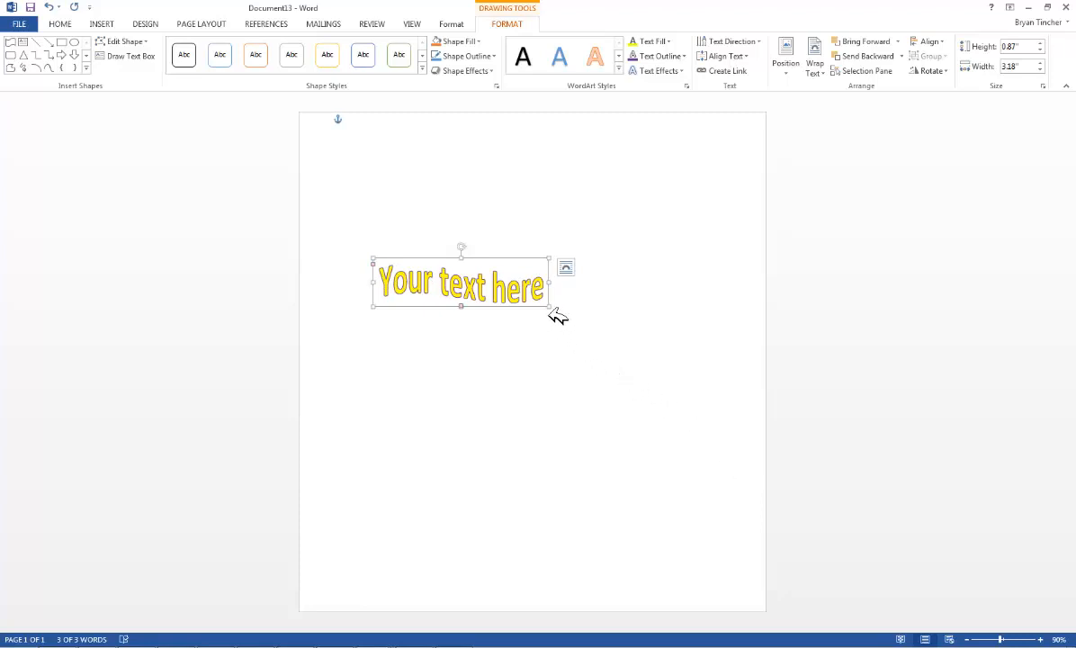
# Step: Enlarge the WordArt to about 1.88" high and 6.19" wide and fine-tune the depth and slant of its wave
pyautogui.moveTo(552, 308); pyautogui.dragTo(722, 371)
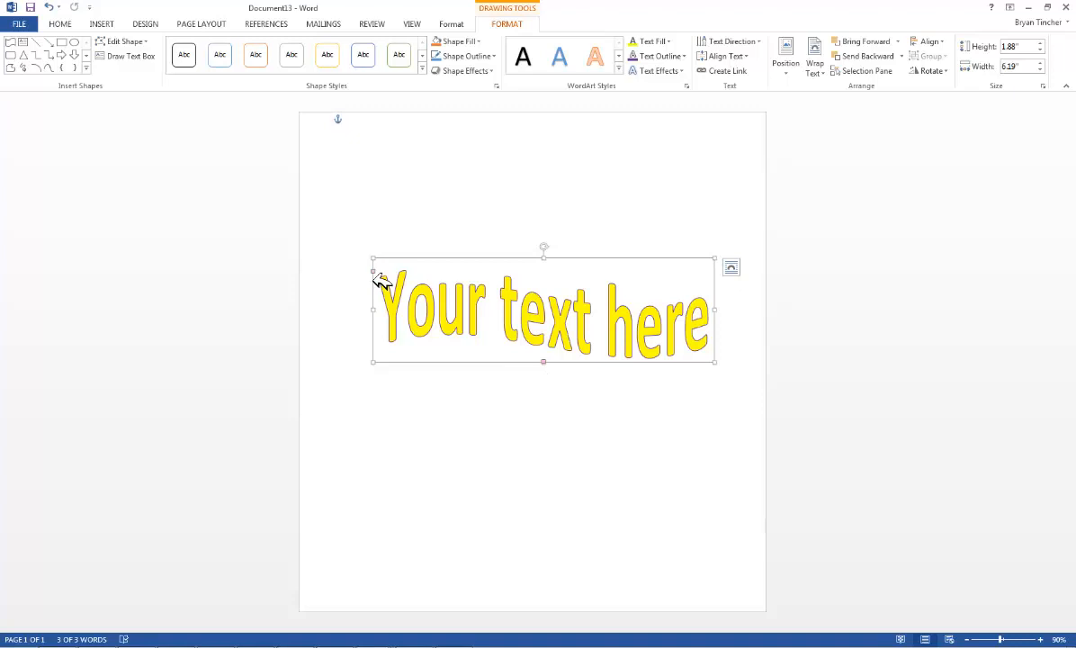
pyautogui.moveTo(381, 281); pyautogui.dragTo(388, 283)
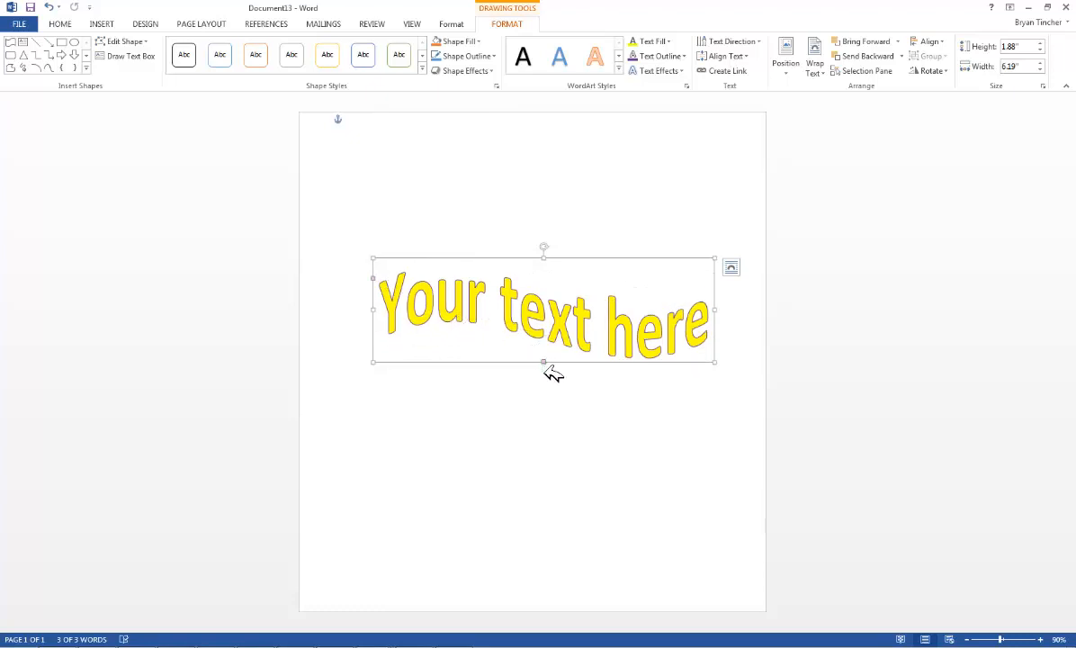
pyautogui.moveTo(543, 365)
pyautogui.mouseDown()
pyautogui.moveTo(533, 361)
pyautogui.moveTo(556, 364)
pyautogui.moveTo(546, 364)
pyautogui.mouseUp()
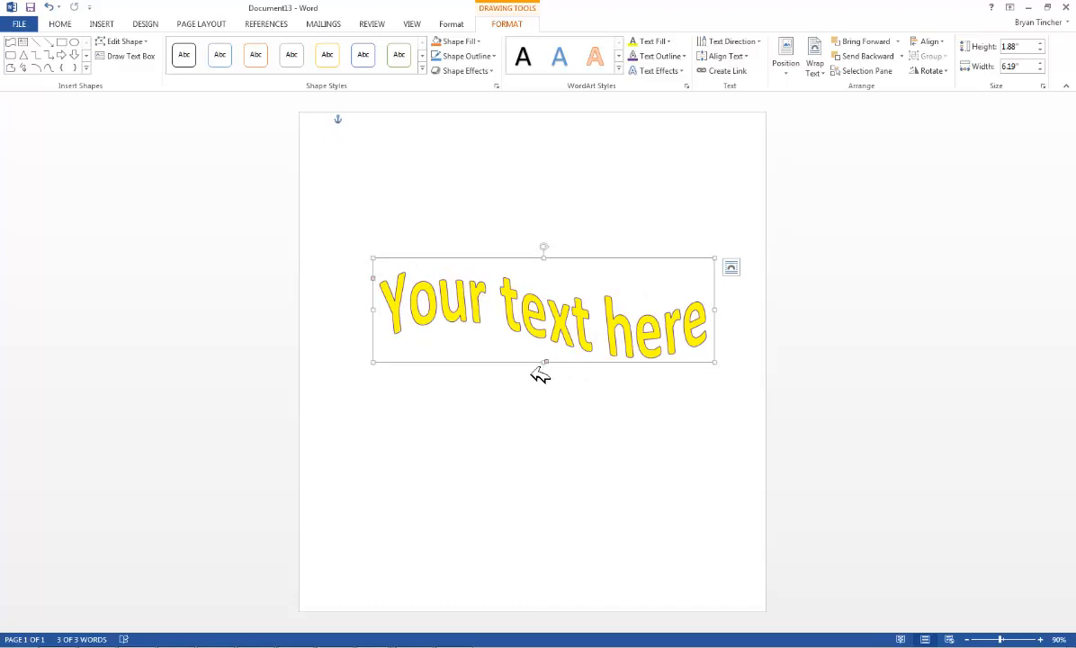
pyautogui.click(538, 407)
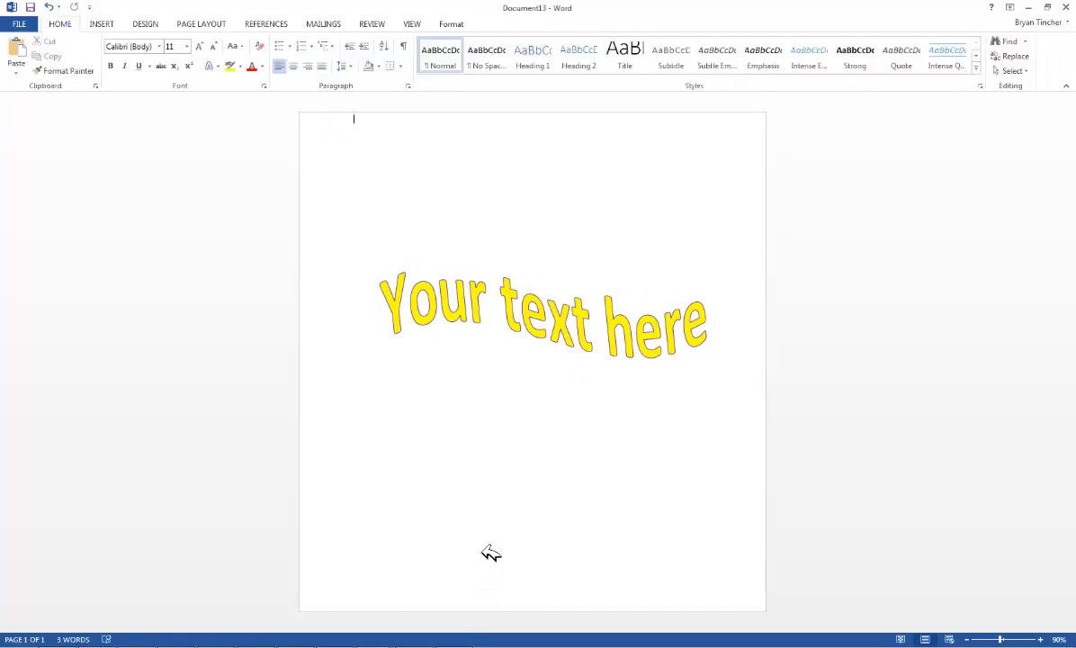
# Step: Move the wavy WordArt up so that it sits near the top of the page
pyautogui.click(551, 341)
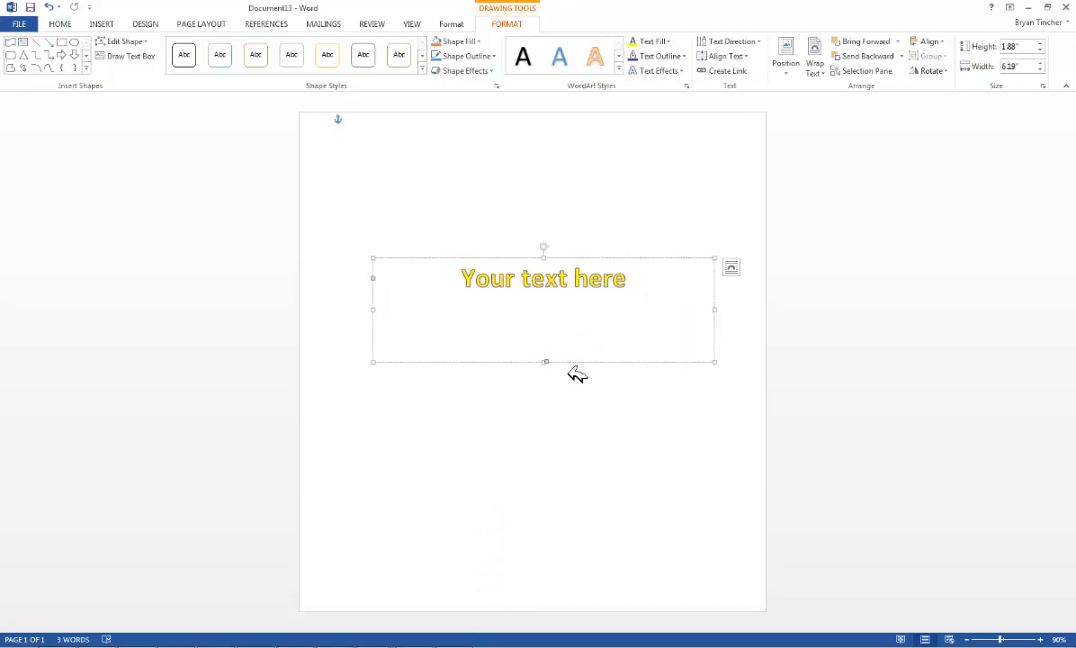
pyautogui.moveTo(569, 363); pyautogui.dragTo(562, 252)
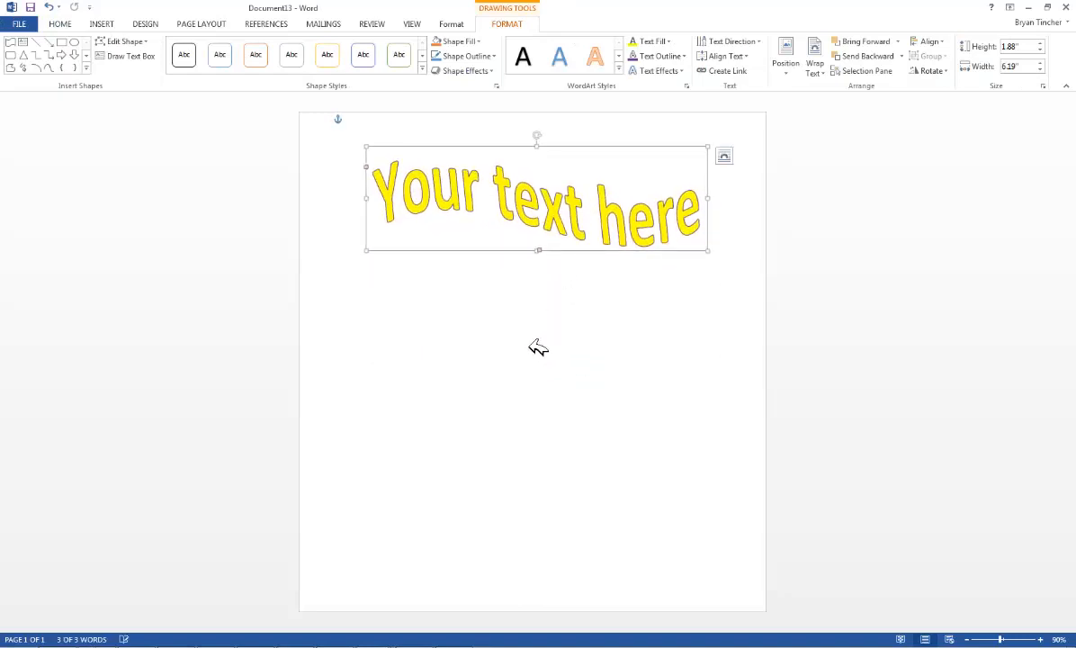
pyautogui.click(358, 385)
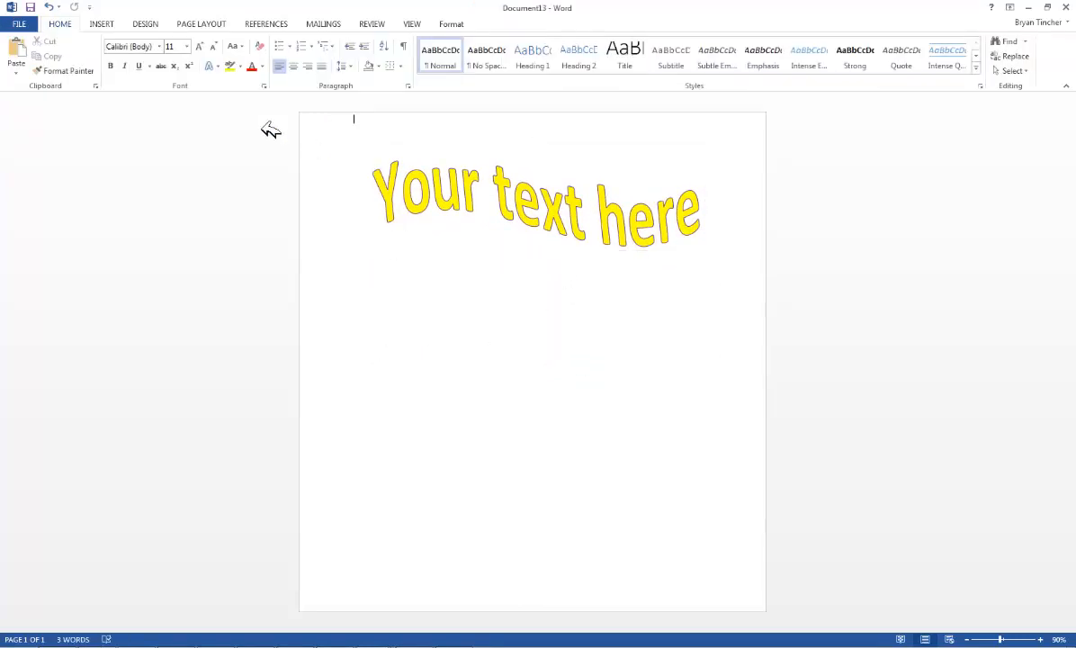
# Step: Draw a wavy banner shape about 3.66" high and 7.36" wide below the WordArt
pyautogui.click(102, 24)
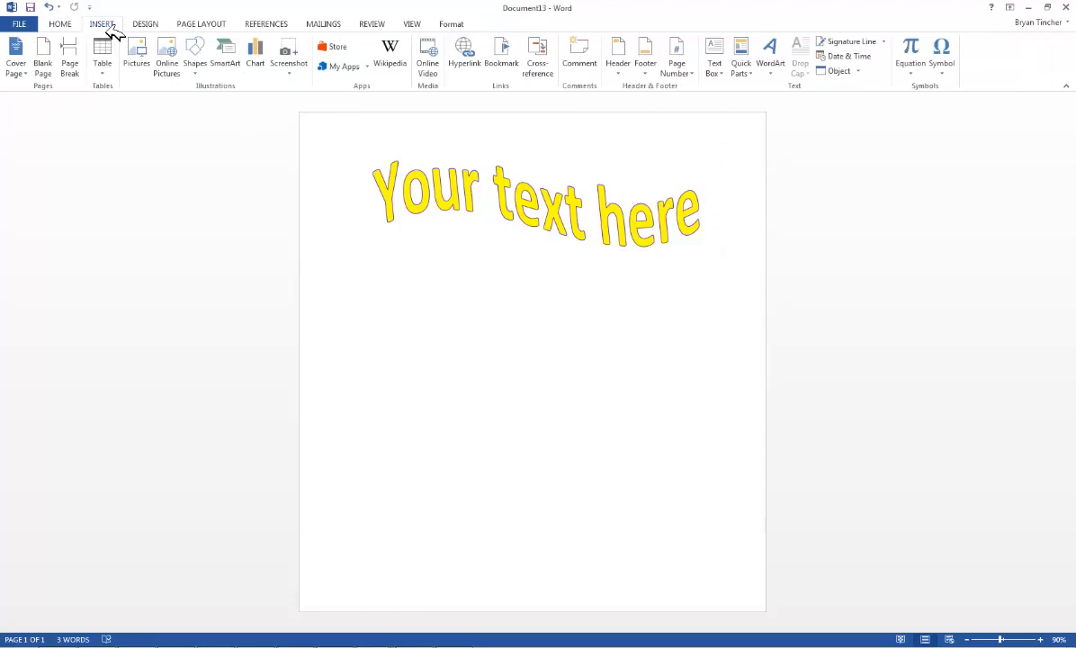
pyautogui.click(199, 63)
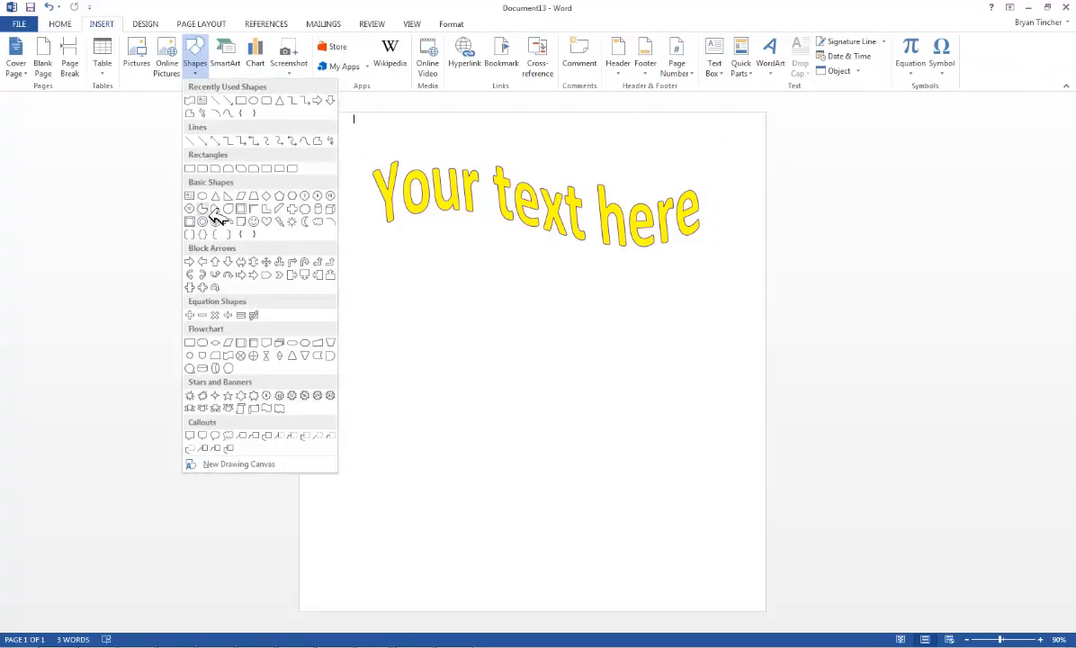
pyautogui.click(197, 114)
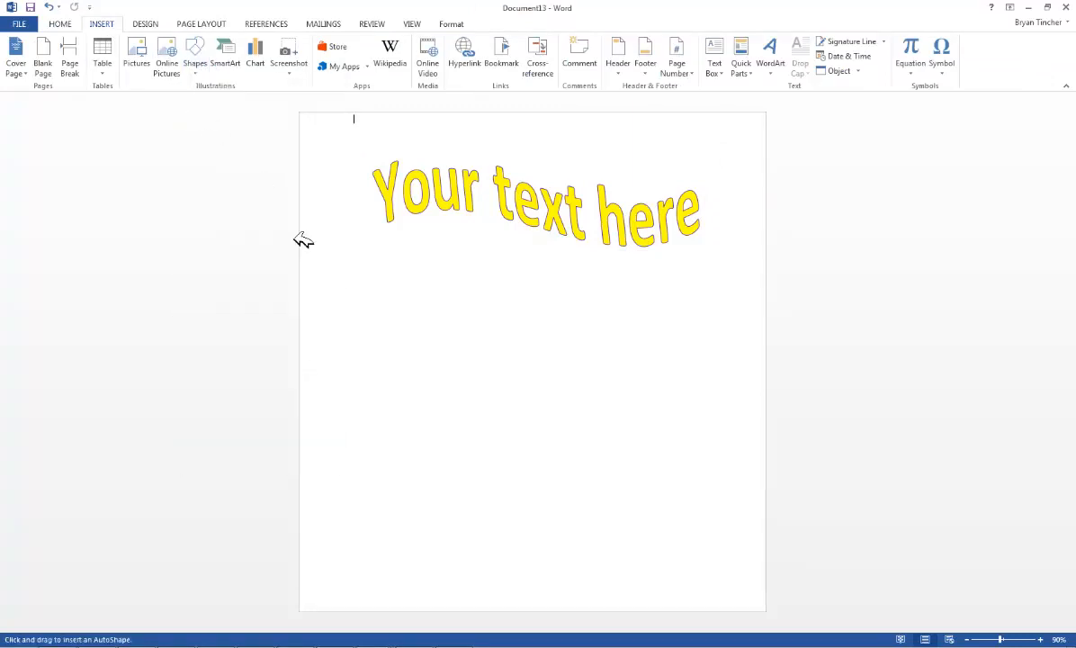
pyautogui.moveTo(324, 299)
pyautogui.mouseDown()
pyautogui.moveTo(535, 426)
pyautogui.moveTo(729, 498)
pyautogui.mouseUp()
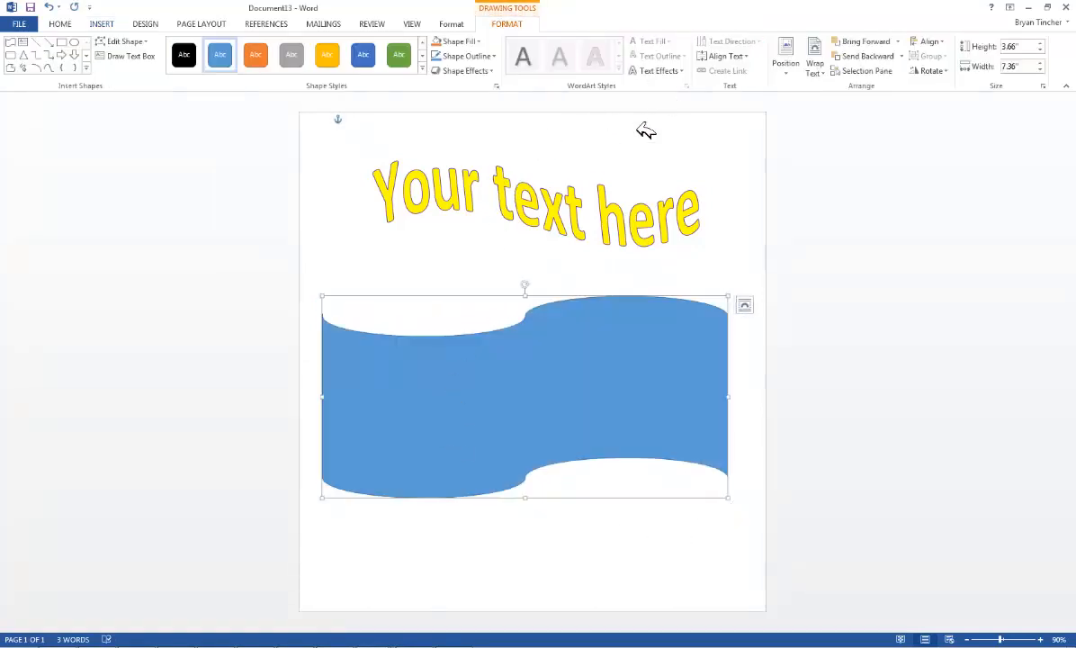
# Step: Fill the wavy banner with the light gradient variation that fades from top to bottom
pyautogui.rightClick(446, 429)
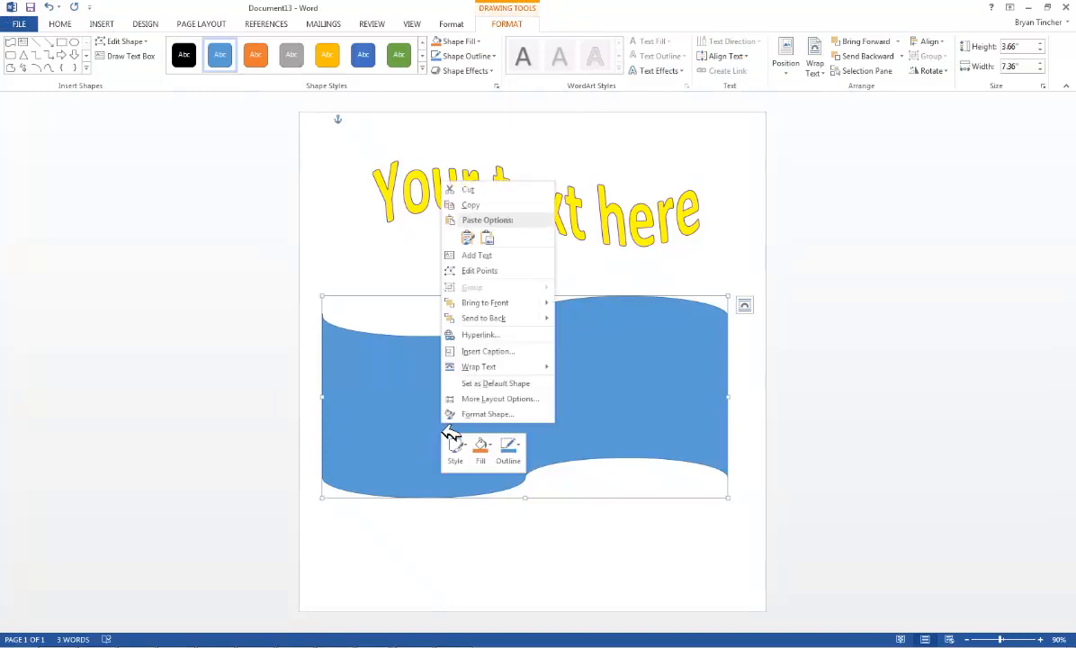
pyautogui.click(482, 453)
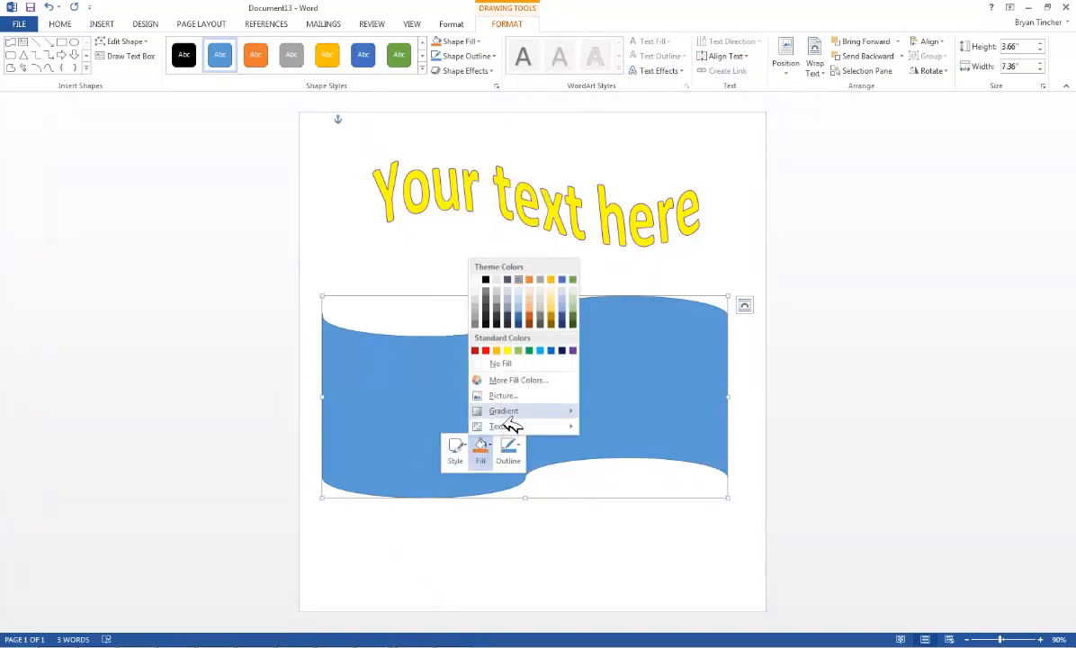
pyautogui.moveTo(510, 421)
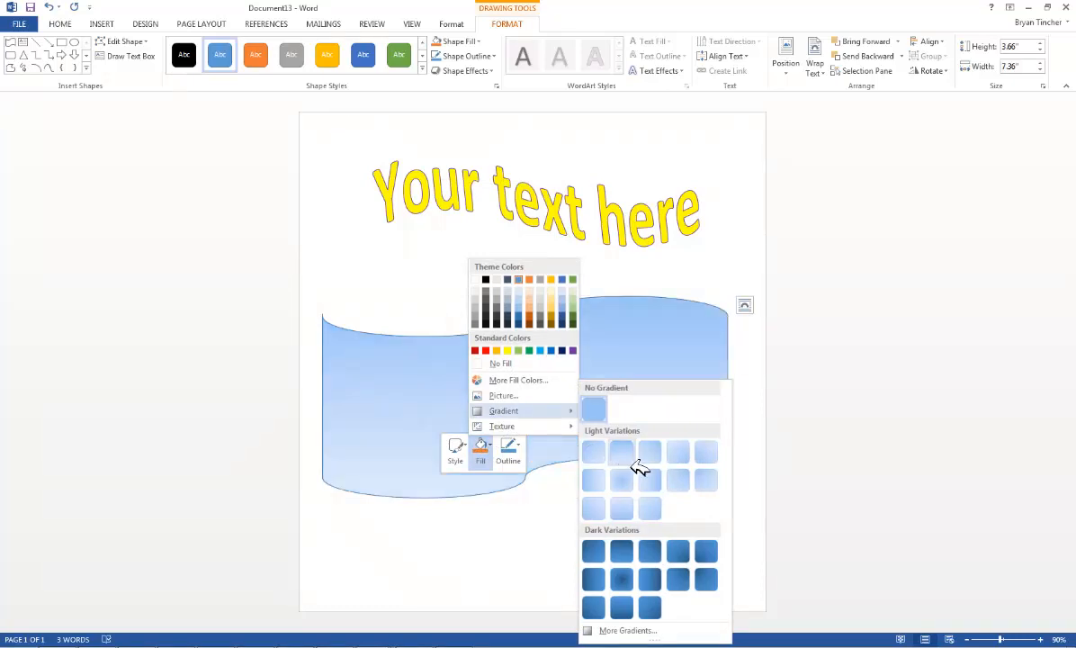
pyautogui.click(630, 457)
# Step: In the banner's gradient fill settings, remove the first gradient stop and set the 50% stop to standard purple
pyautogui.rightClick(592, 409)
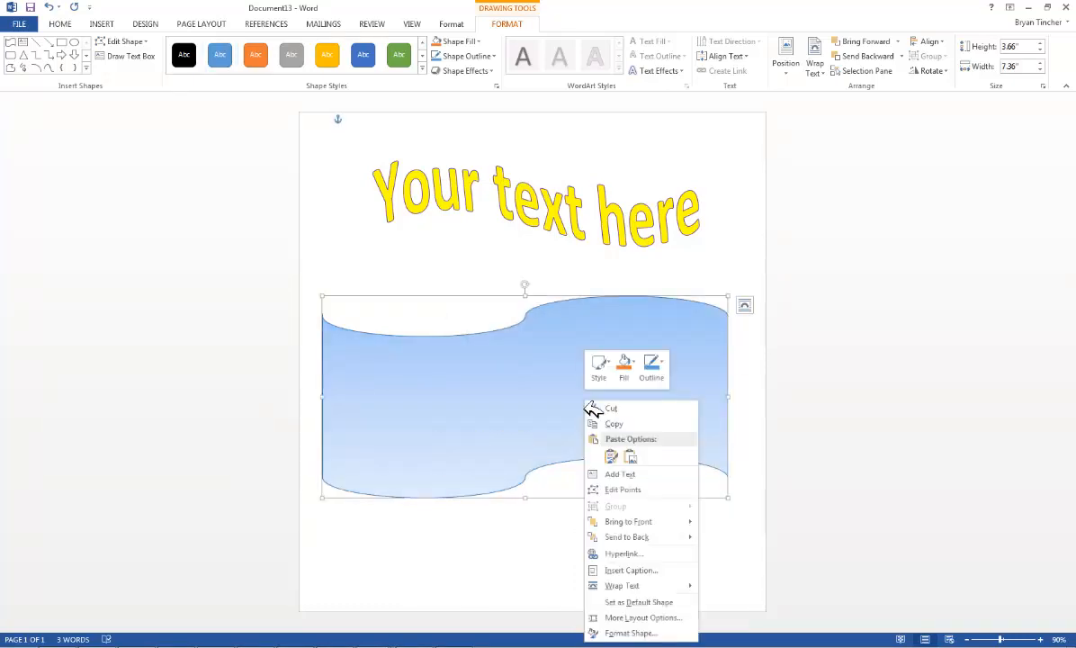
pyautogui.click(630, 634)
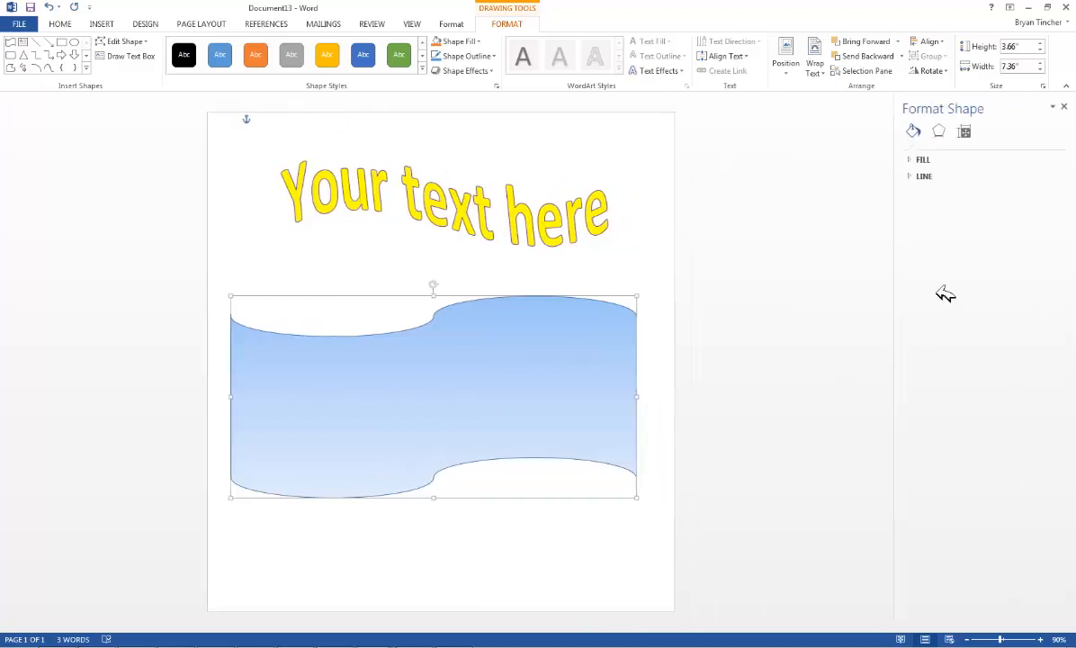
pyautogui.click(925, 161)
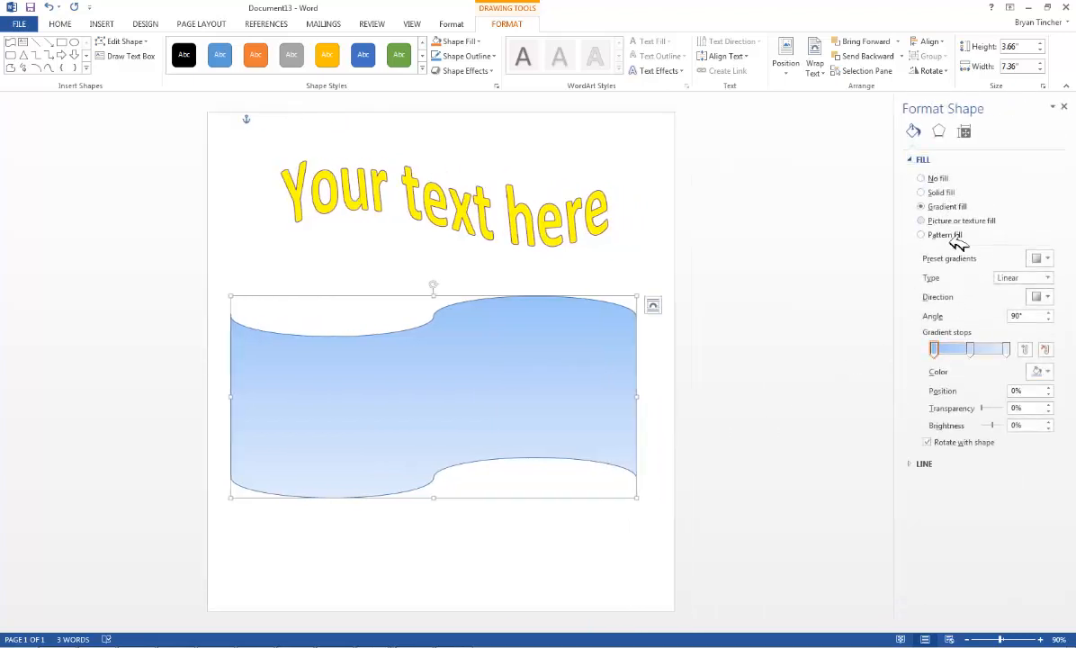
pyautogui.click(1026, 350)
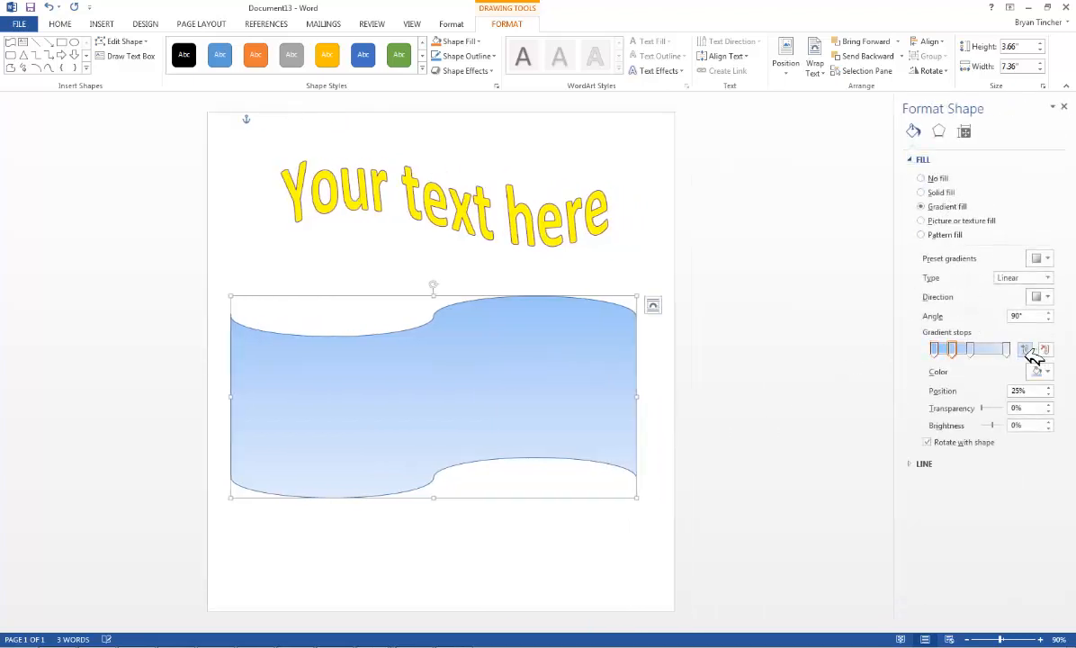
pyautogui.click(1047, 350)
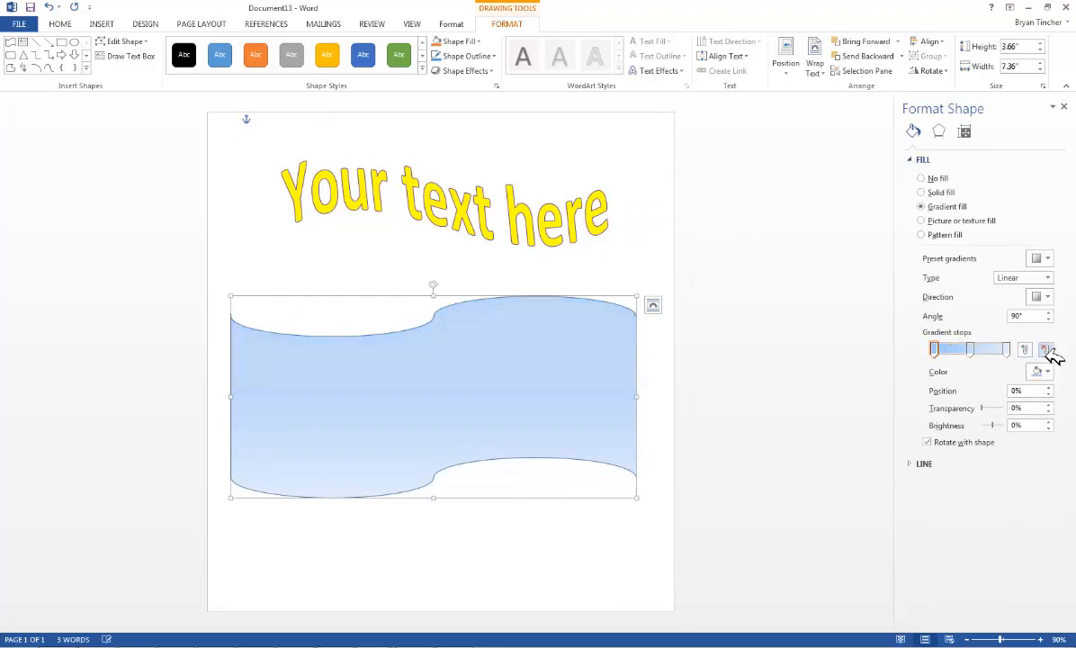
pyautogui.click(1040, 371)
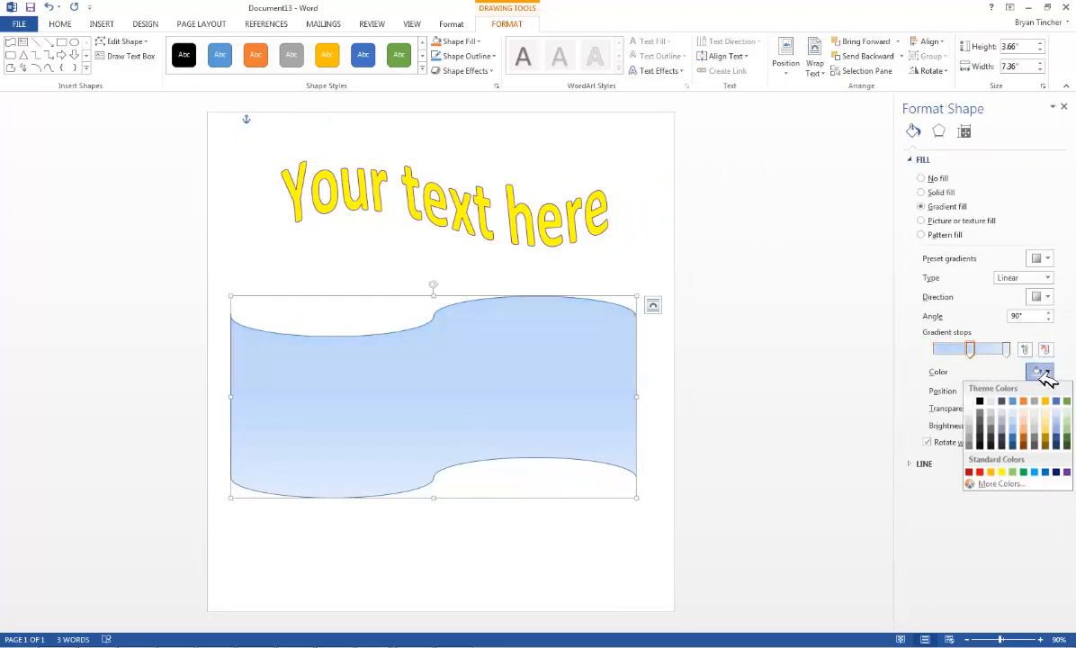
pyautogui.click(1067, 472)
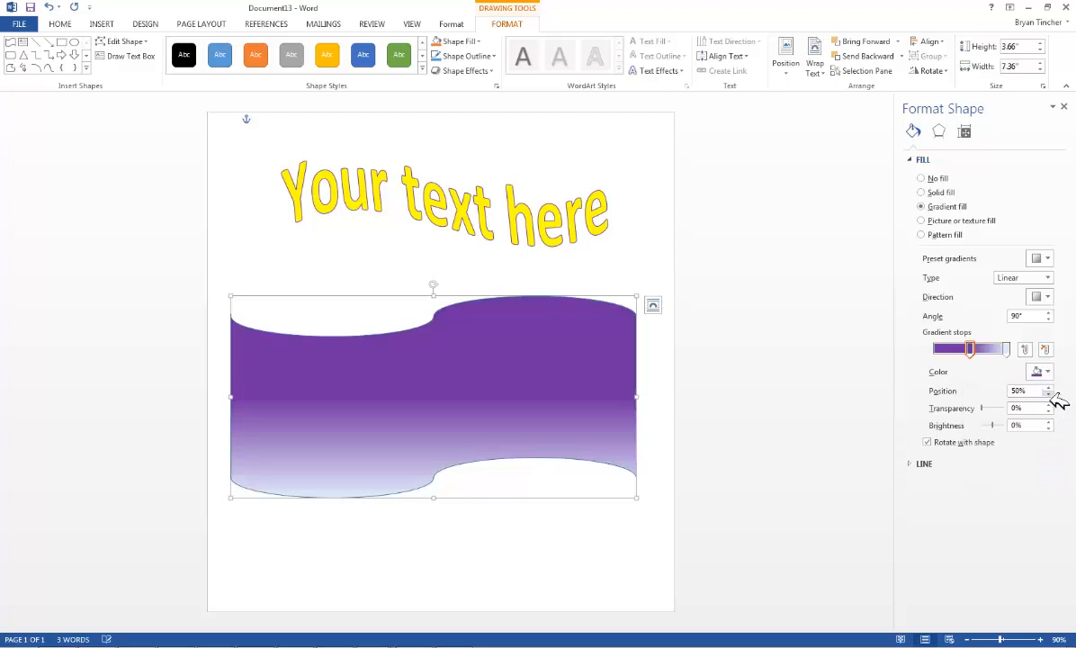
# Step: Set the color of the banner's last gradient stop, at 100%, to black
pyautogui.click(1007, 352)
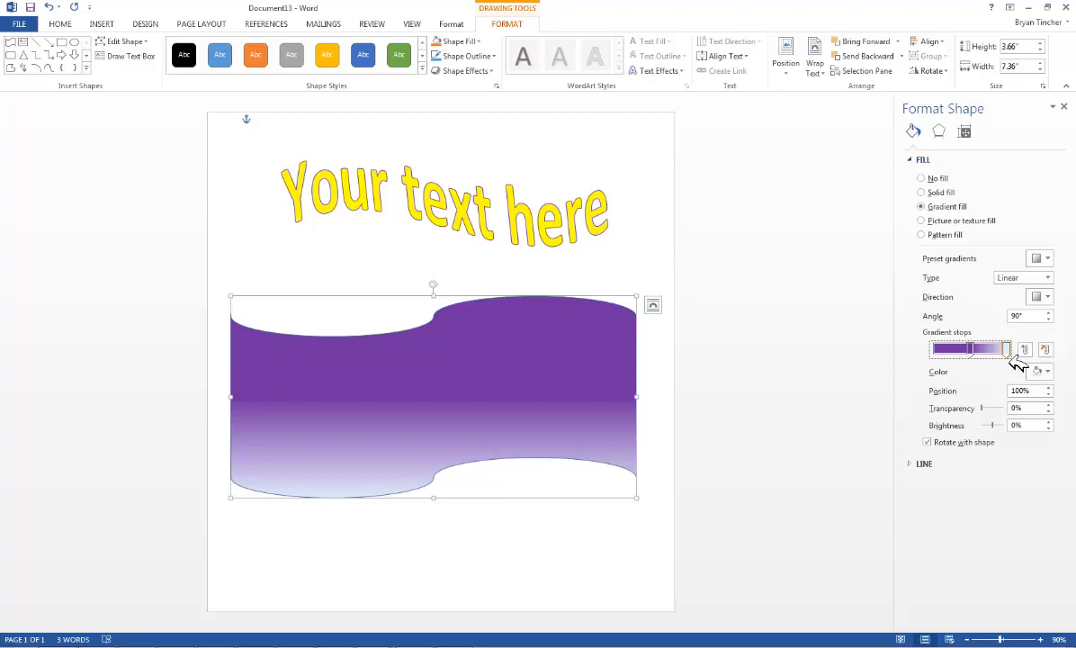
pyautogui.click(1042, 372)
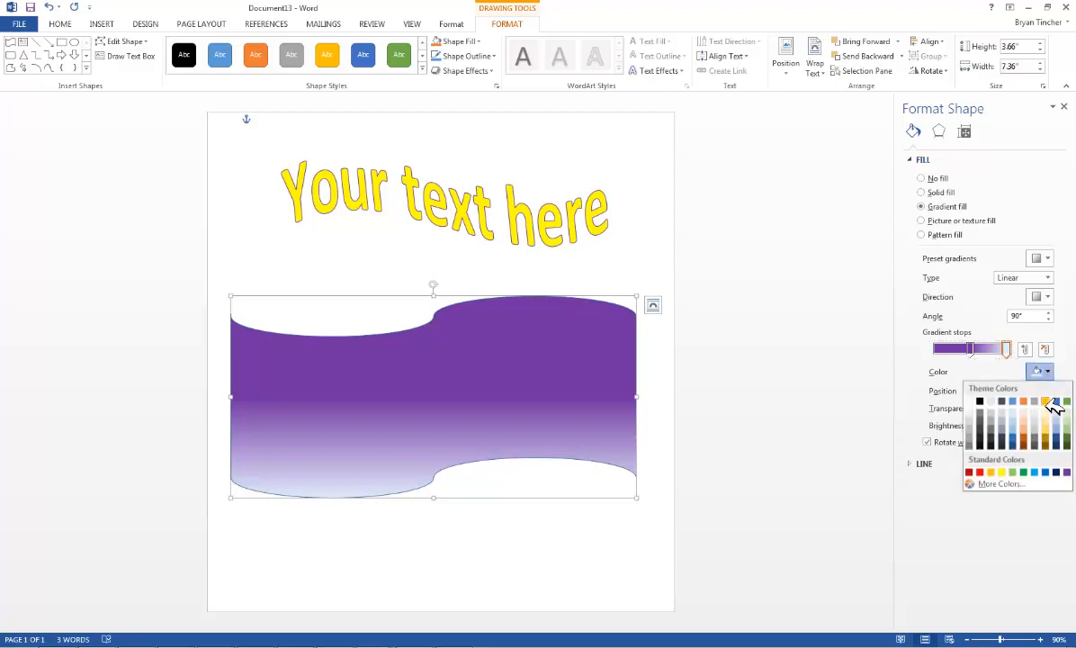
pyautogui.click(983, 411)
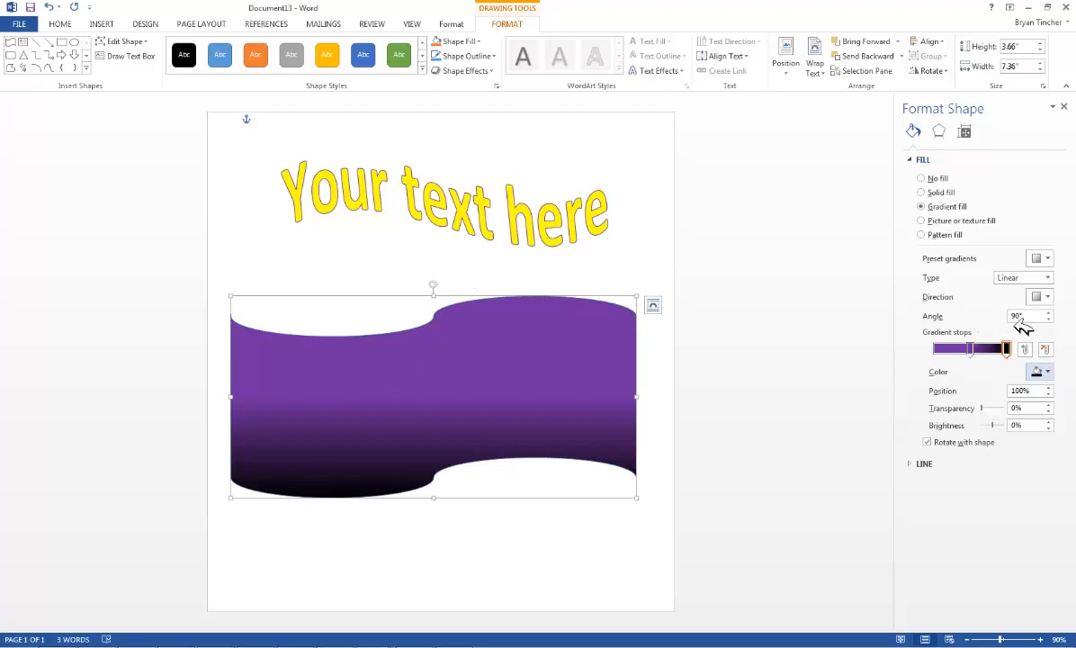
# Step: Keep the banner's gradient type linear and set its direction to run from left to right at 0°
pyautogui.click(1049, 279)
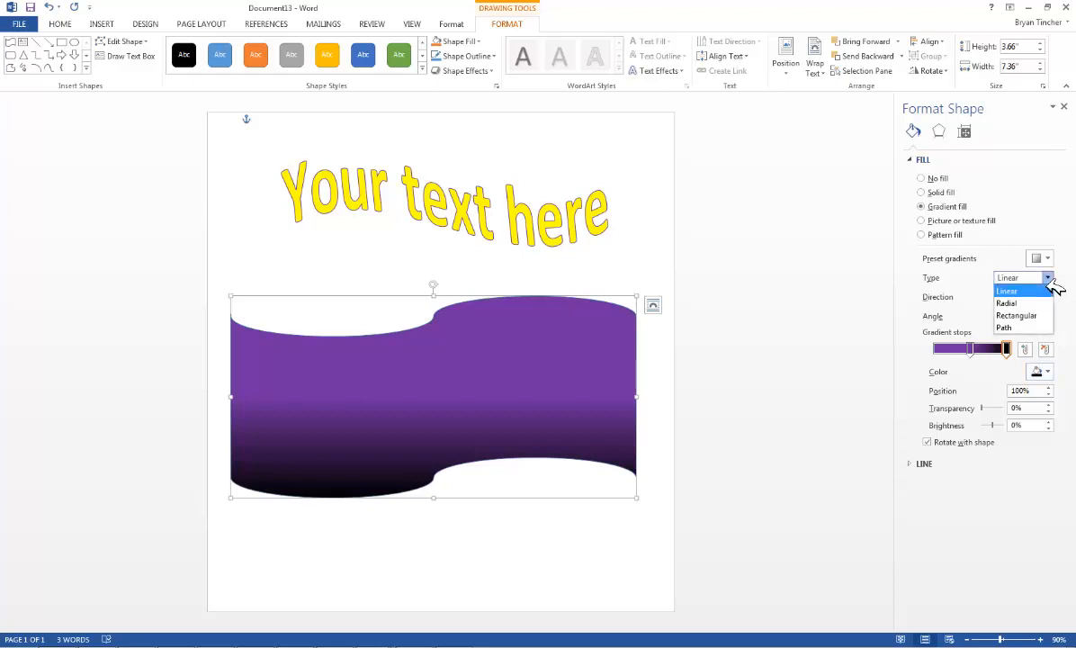
pyautogui.click(1049, 280)
pyautogui.click(1047, 295)
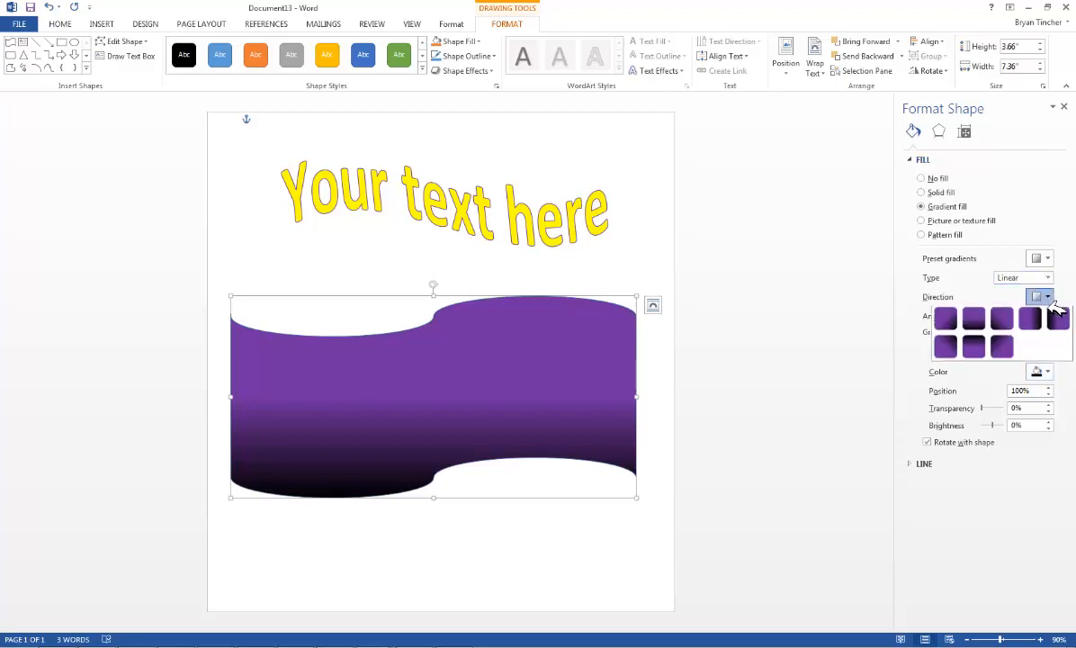
pyautogui.click(1031, 321)
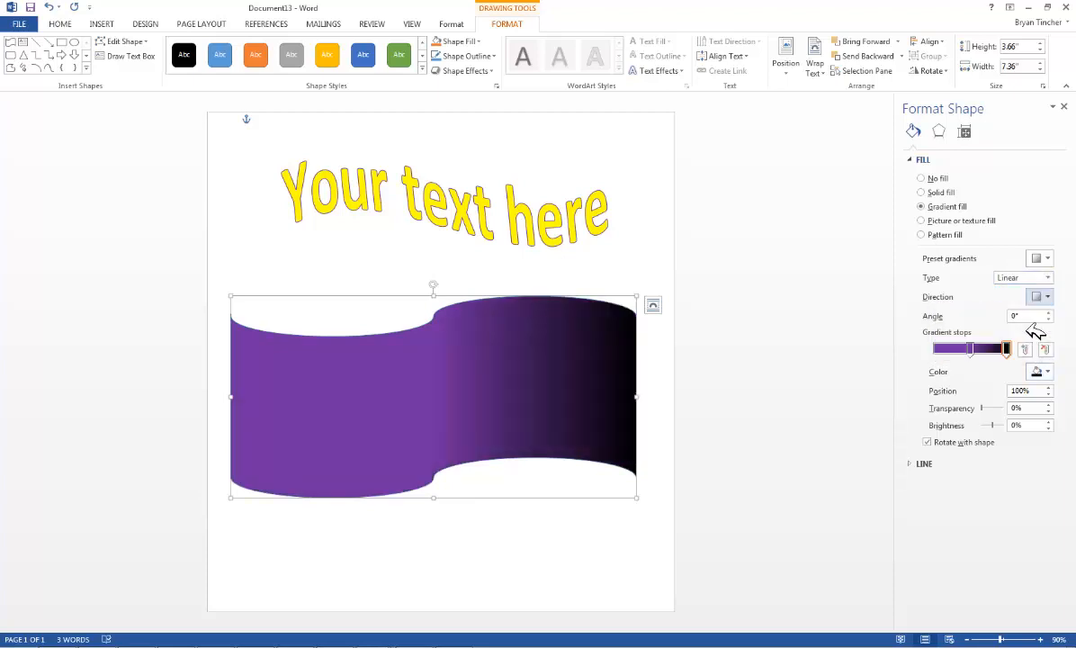
# Step: Nudge the banner slightly up and to the right, and shift its purple gradient stop to 64% and its black stop inward
pyautogui.moveTo(537, 344); pyautogui.dragTo(569, 359)
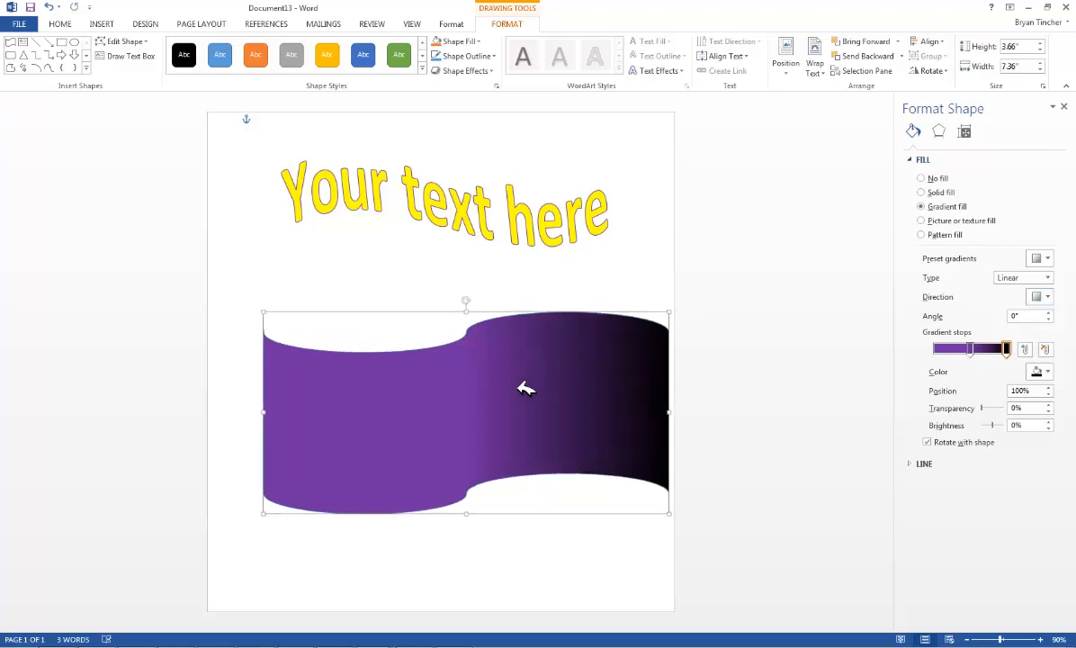
pyautogui.moveTo(519, 385); pyautogui.dragTo(494, 367)
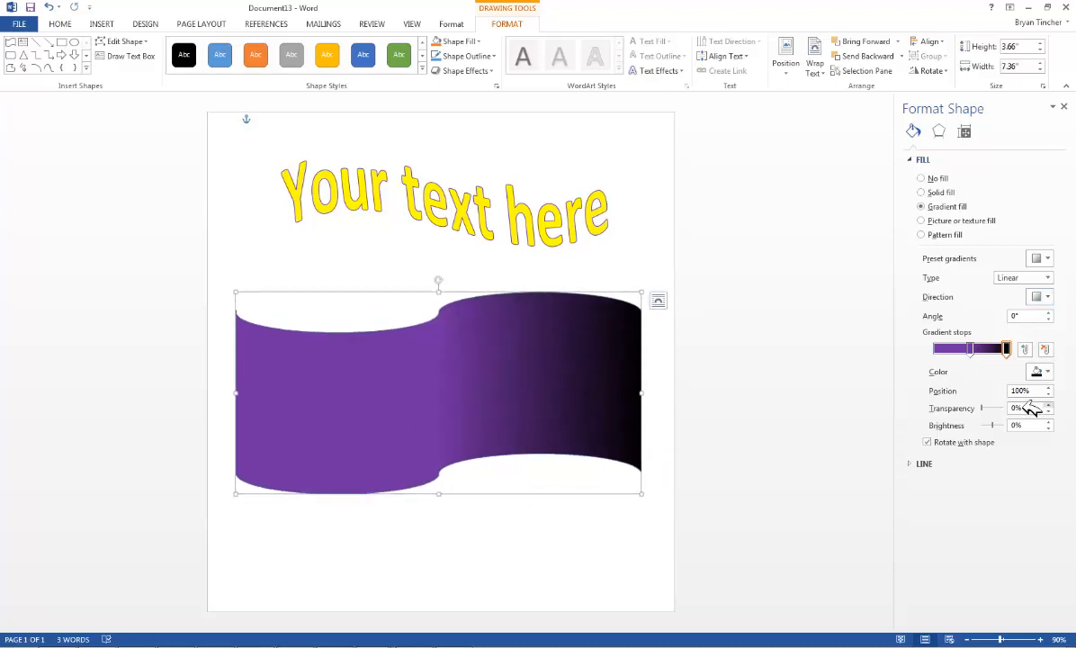
pyautogui.moveTo(1008, 351)
pyautogui.mouseDown()
pyautogui.moveTo(981, 351)
pyautogui.moveTo(994, 356)
pyautogui.mouseUp()
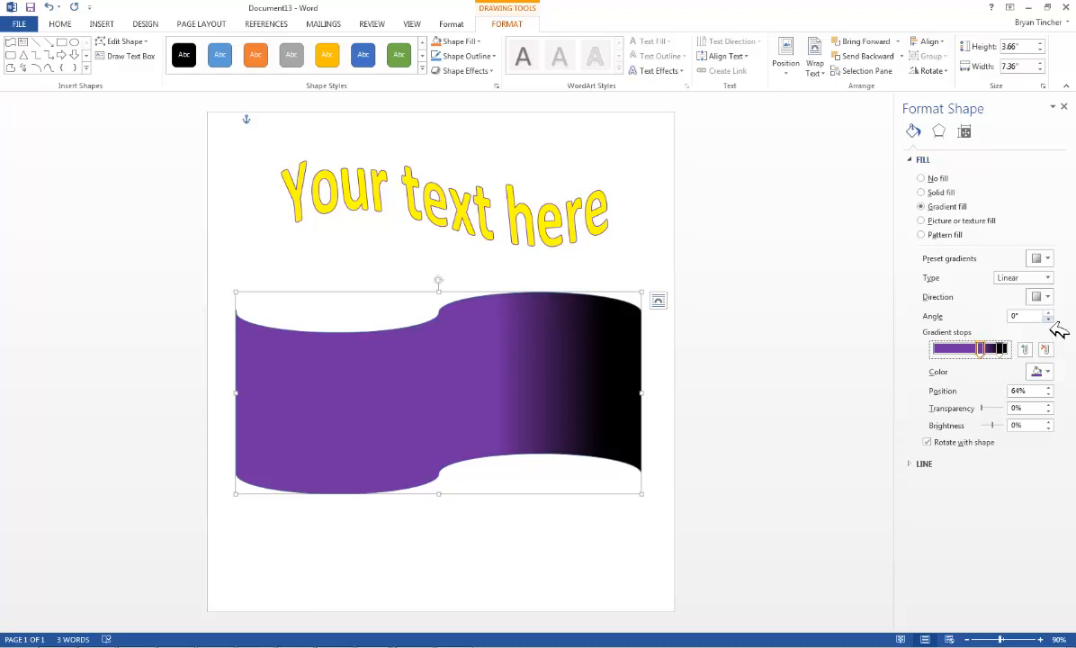
# Step: Set the banner's gradient angle to 50° and shift its black stop inward and its purple stop to 52%
pyautogui.click(1048, 314)
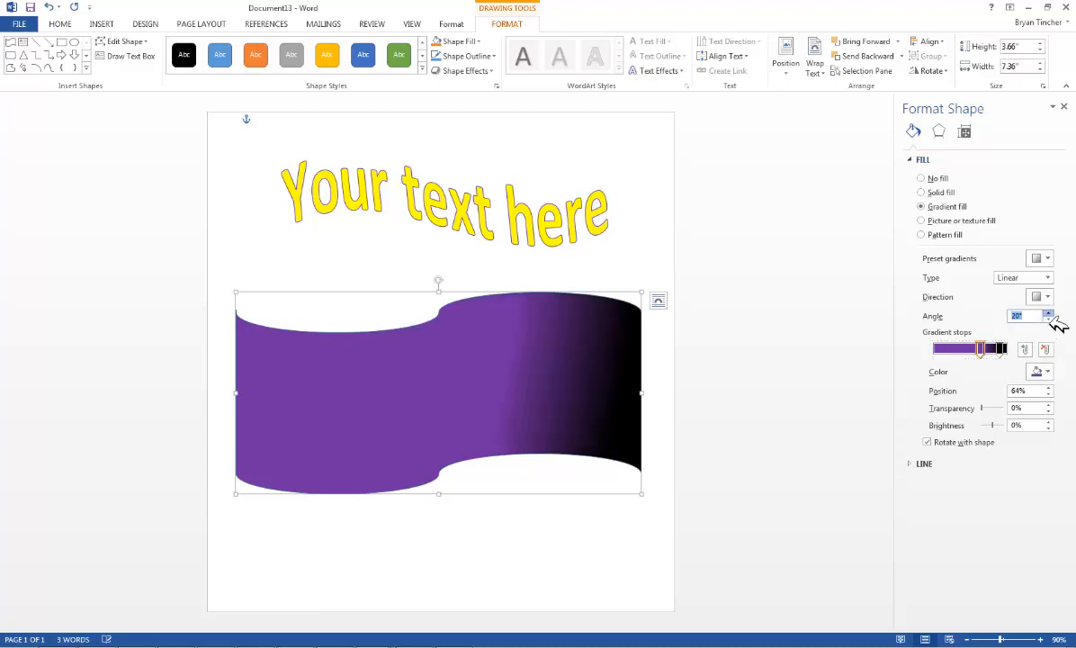
pyautogui.click(1049, 313)
pyautogui.click(1049, 313)
pyautogui.click(1048, 313)
pyautogui.click(1048, 313)
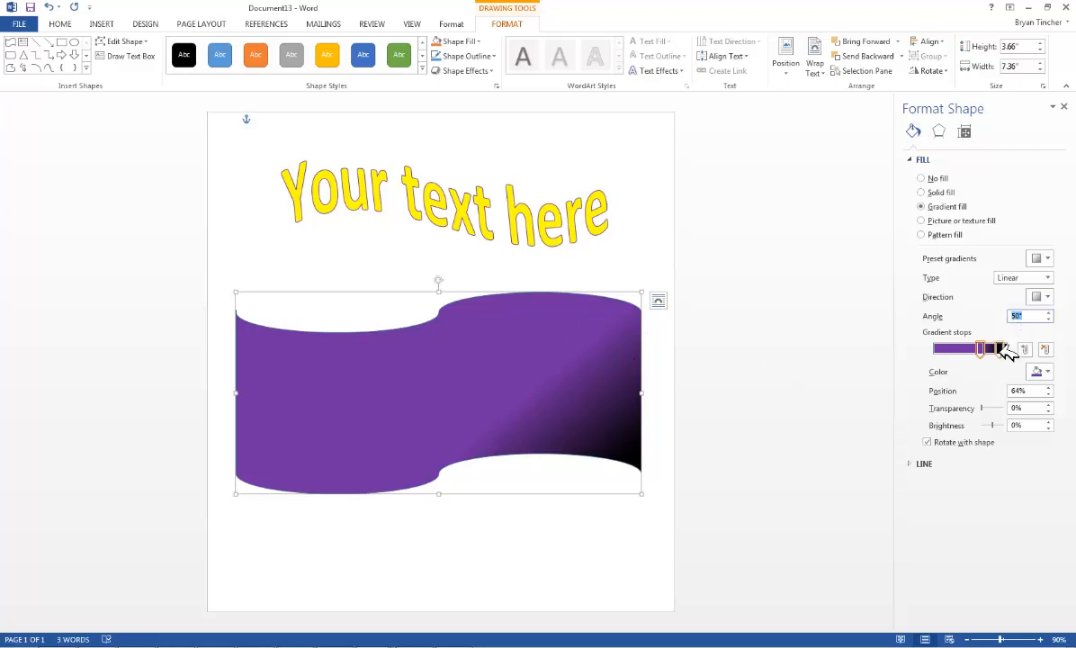
pyautogui.moveTo(1000, 349); pyautogui.dragTo(975, 353)
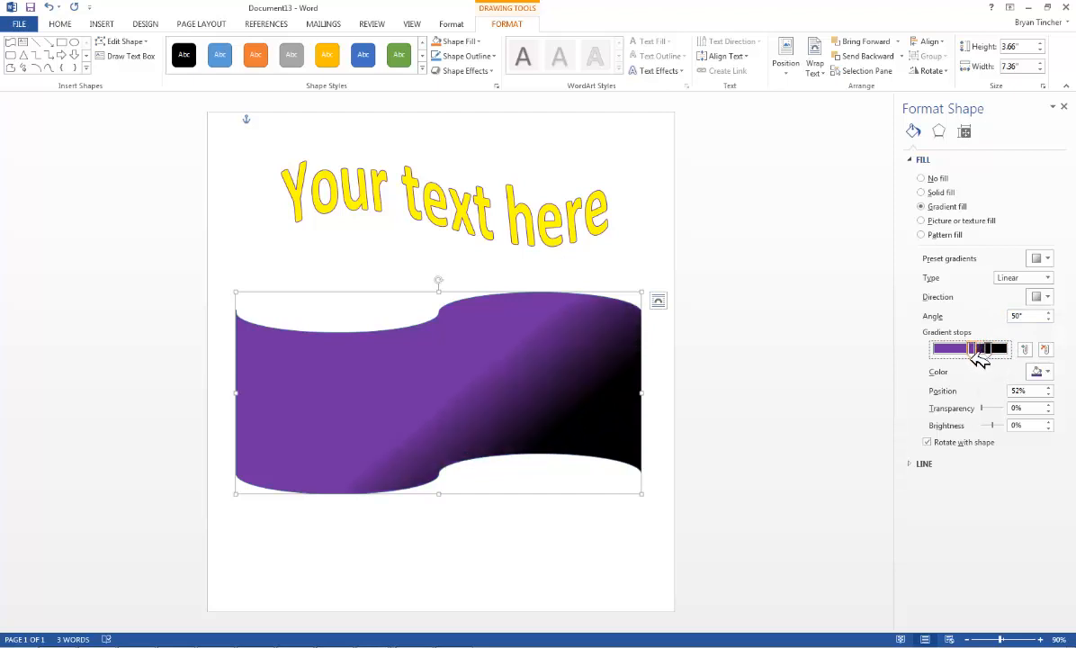
# Step: Move the yellow "Your text here" WordArt down onto the banner and send the banner shape to the back
pyautogui.click(482, 241)
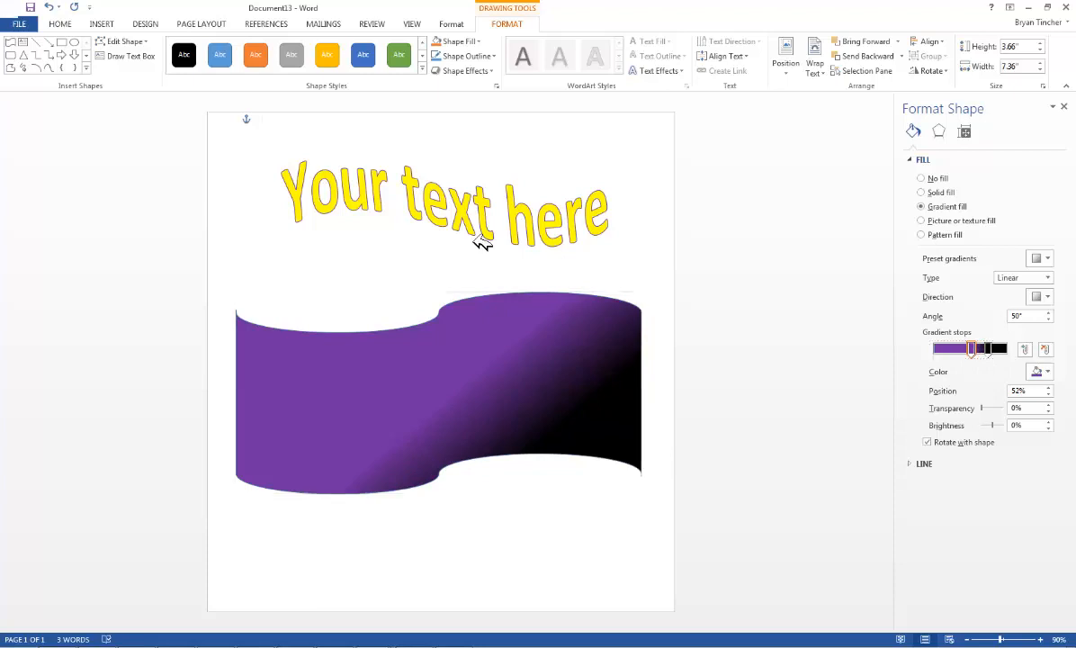
pyautogui.click(475, 237)
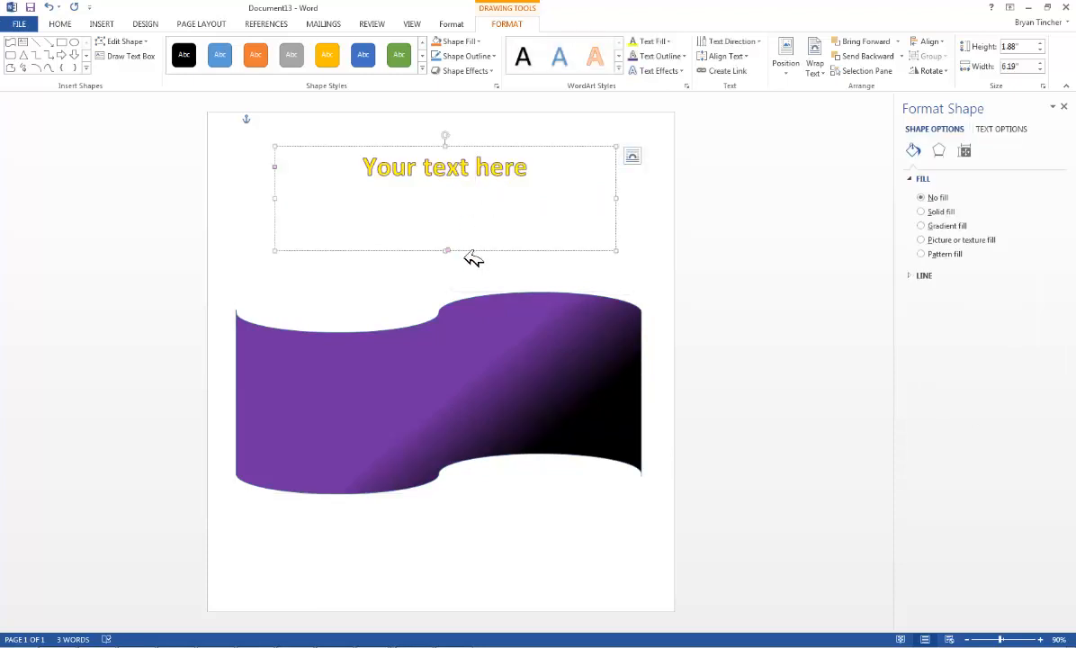
pyautogui.moveTo(468, 256); pyautogui.dragTo(457, 454)
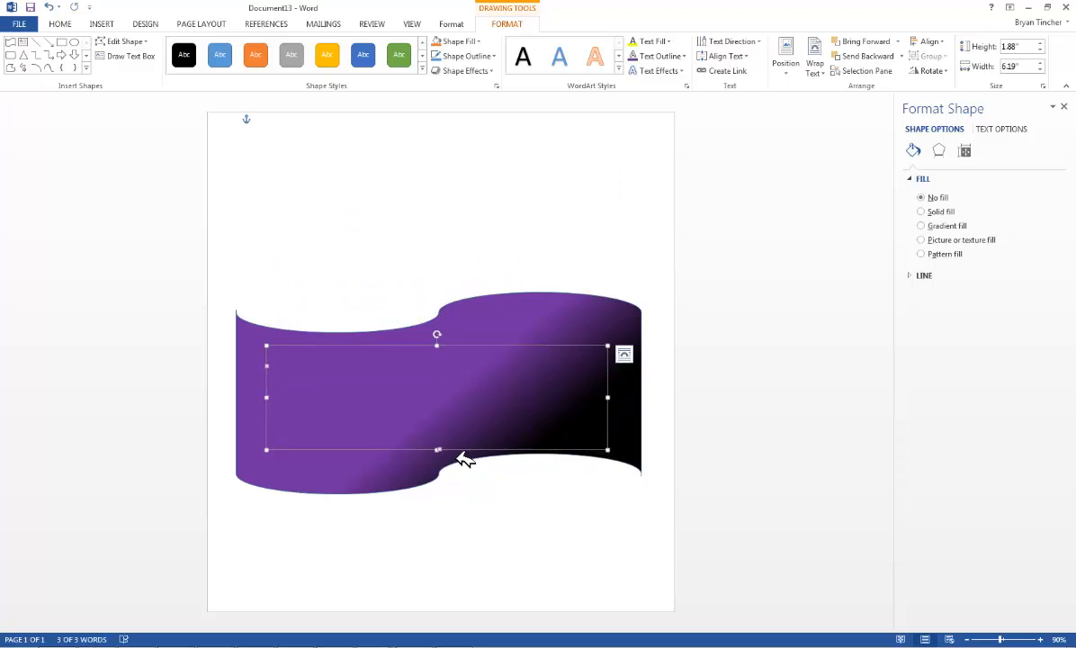
pyautogui.rightClick(466, 443)
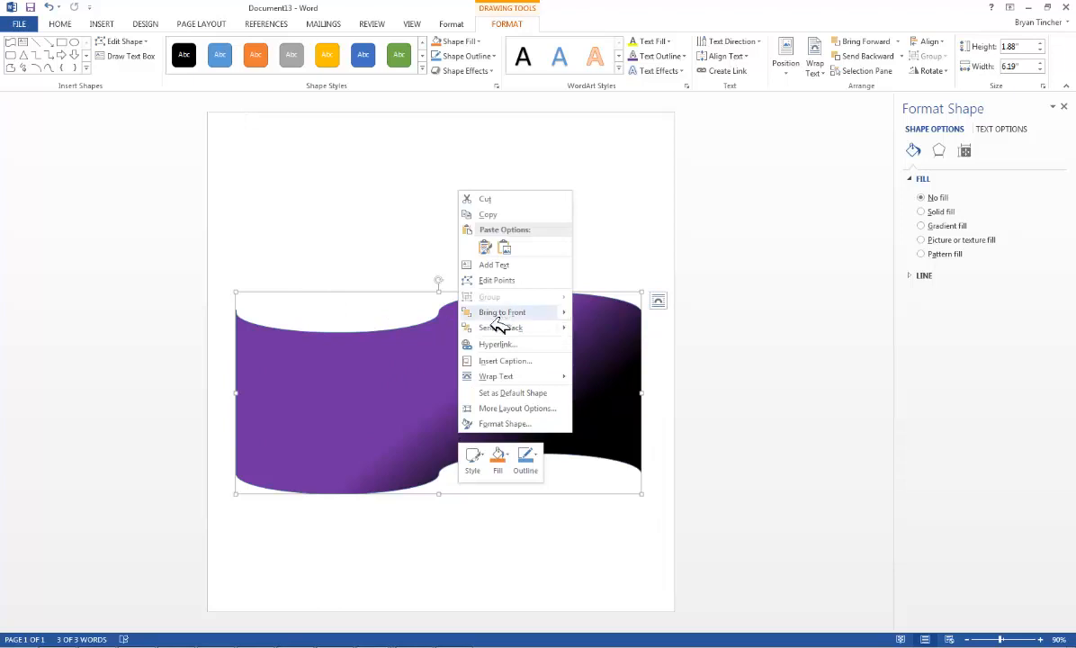
pyautogui.moveTo(499, 329)
pyautogui.click(598, 329)
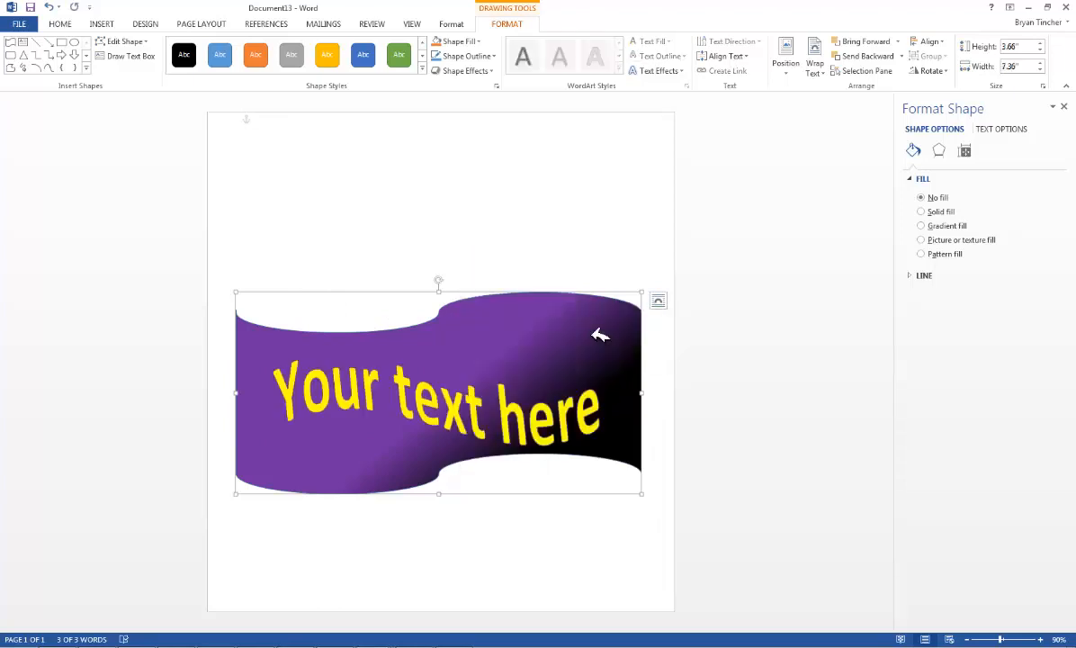
# Step: Nudge the WordArt slightly up on the banner and replace its text with "Minnesota Vikings"
pyautogui.click(508, 405)
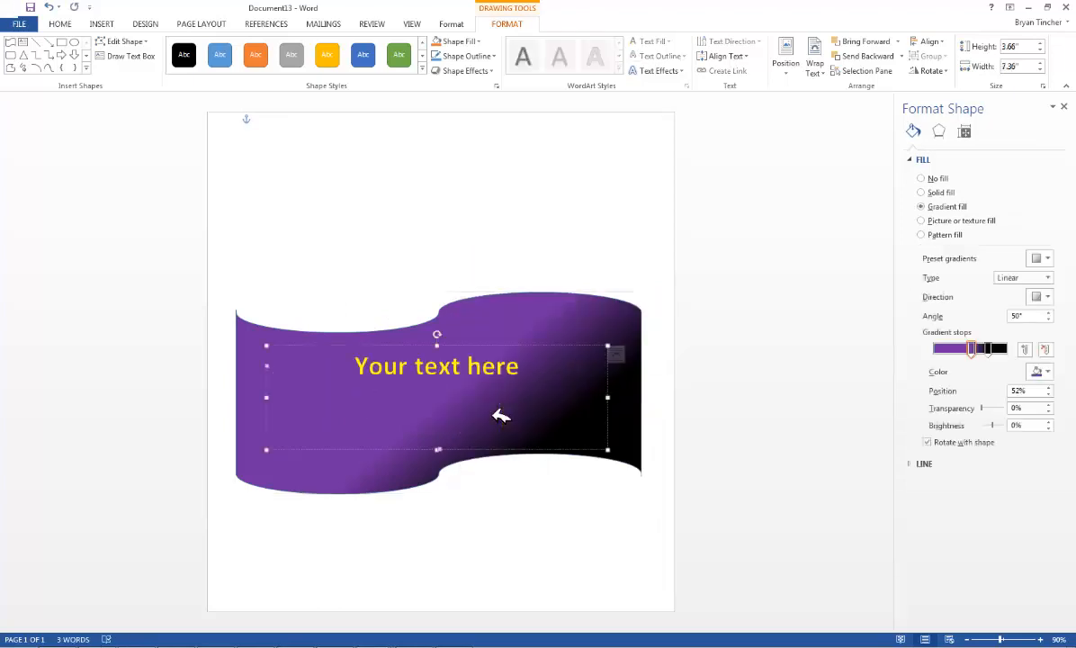
pyautogui.press('Escape')
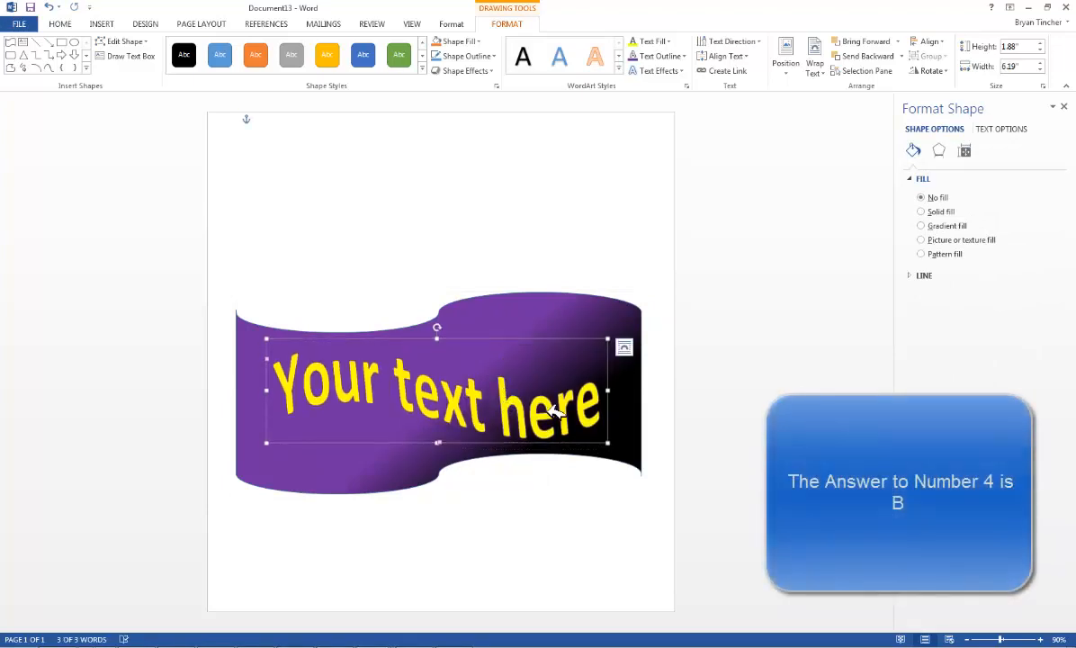
pyautogui.click(565, 385)
pyautogui.moveTo(548, 375); pyautogui.dragTo(381, 371)
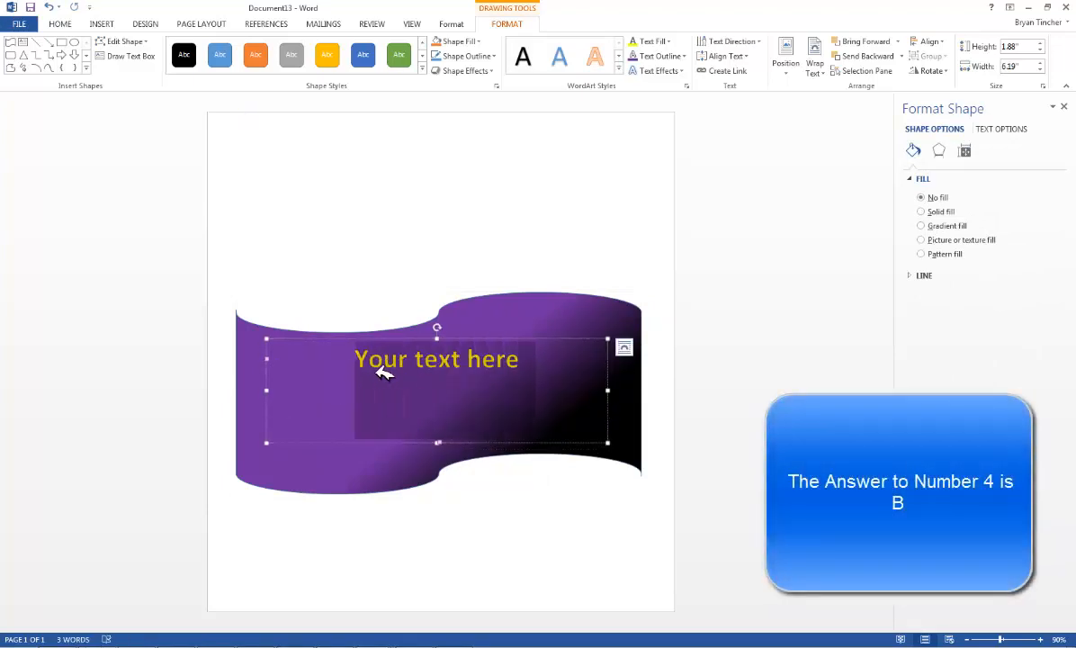
pyautogui.write('Min')
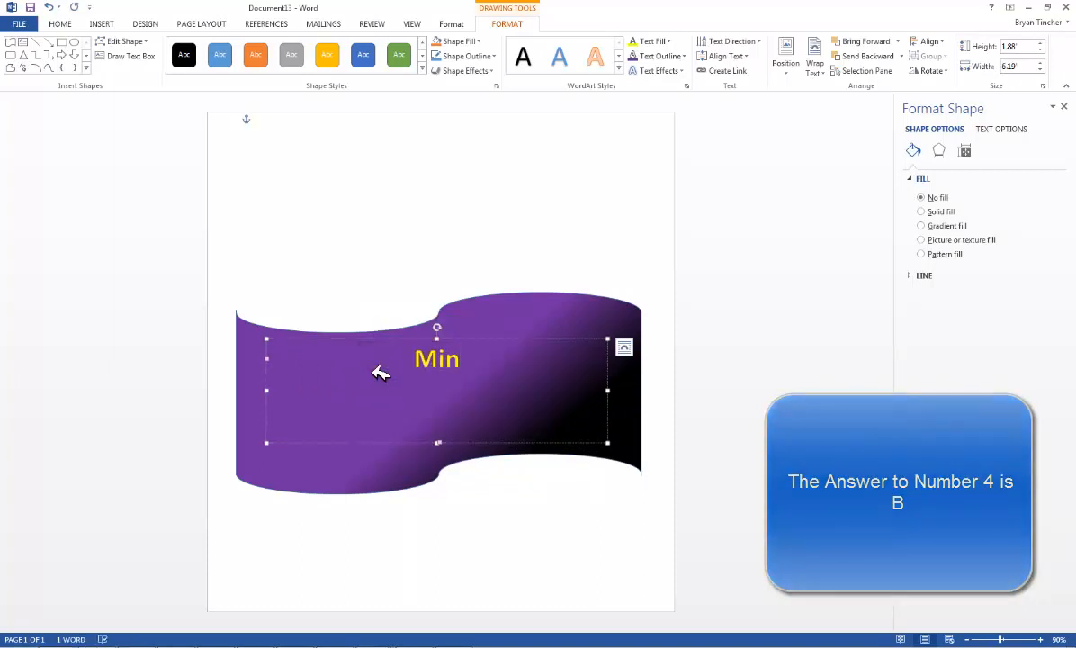
pyautogui.write('nesotqa')
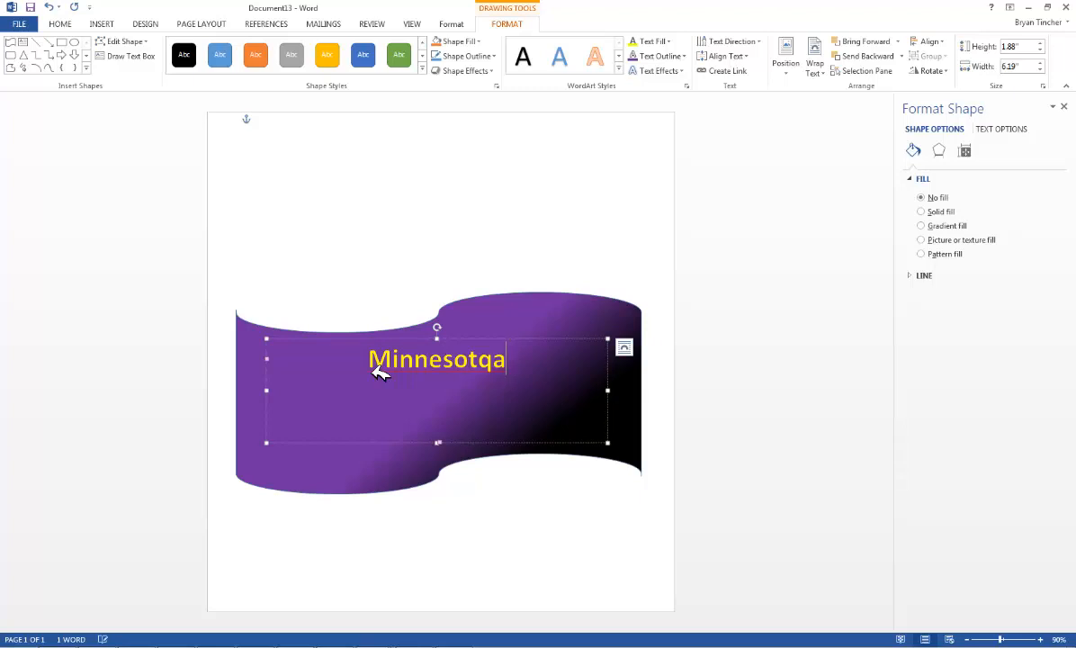
pyautogui.press('BackSpace')
pyautogui.press('BackSpace')
pyautogui.write('a Vikings')
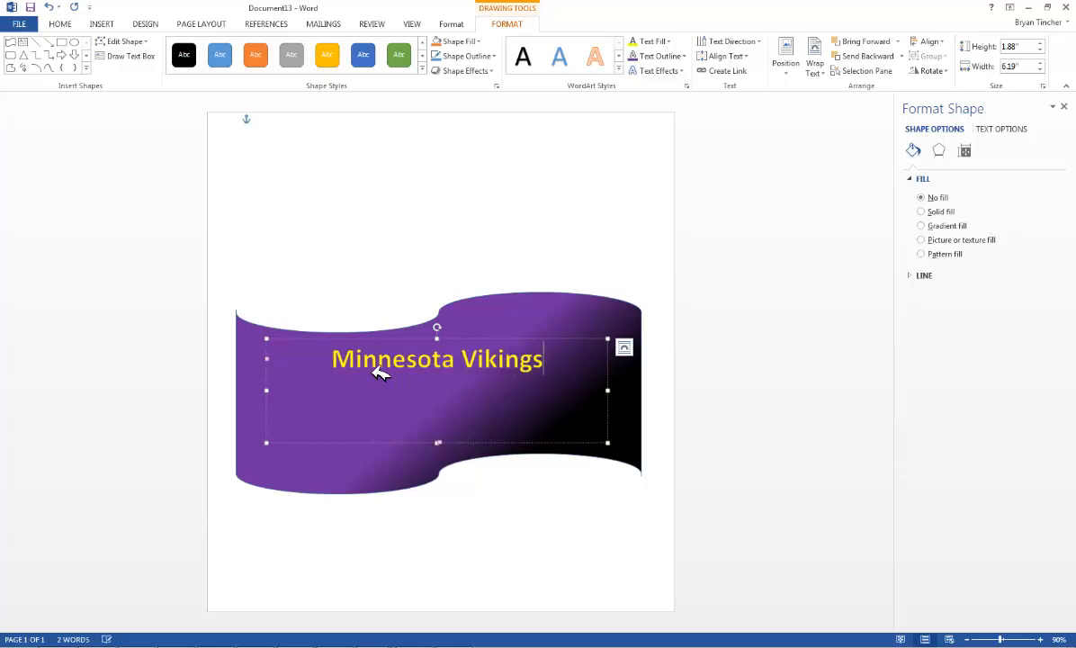
pyautogui.click(360, 300)
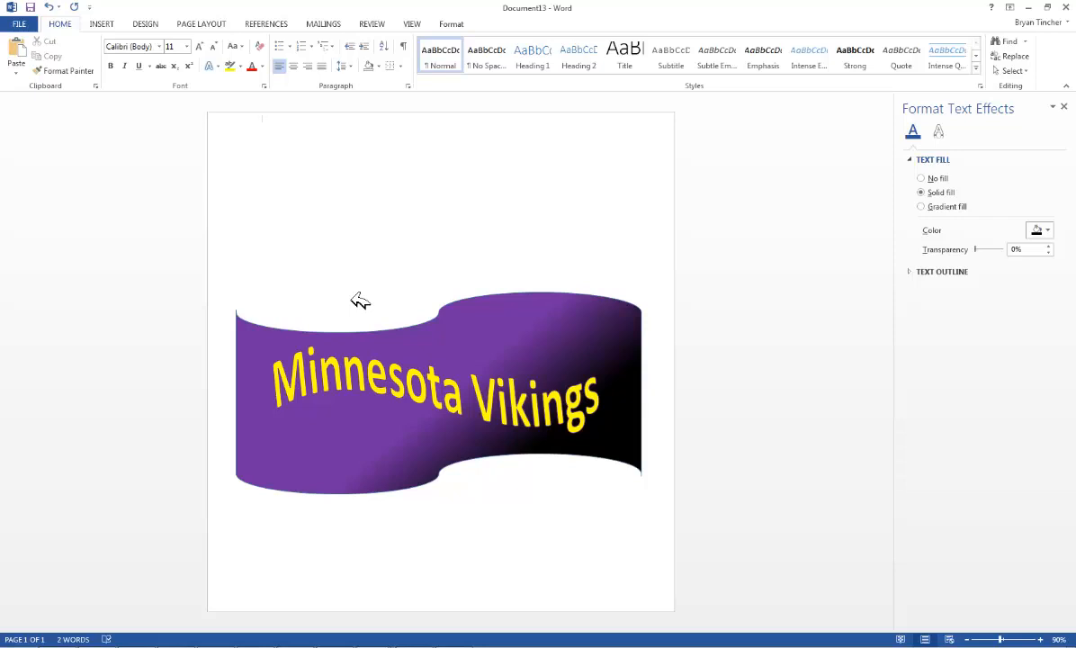
# Step: Move the banner to the right and slightly up on its own, and recenter the "Minnesota Vikings" WordArt over it
pyautogui.click(524, 389)
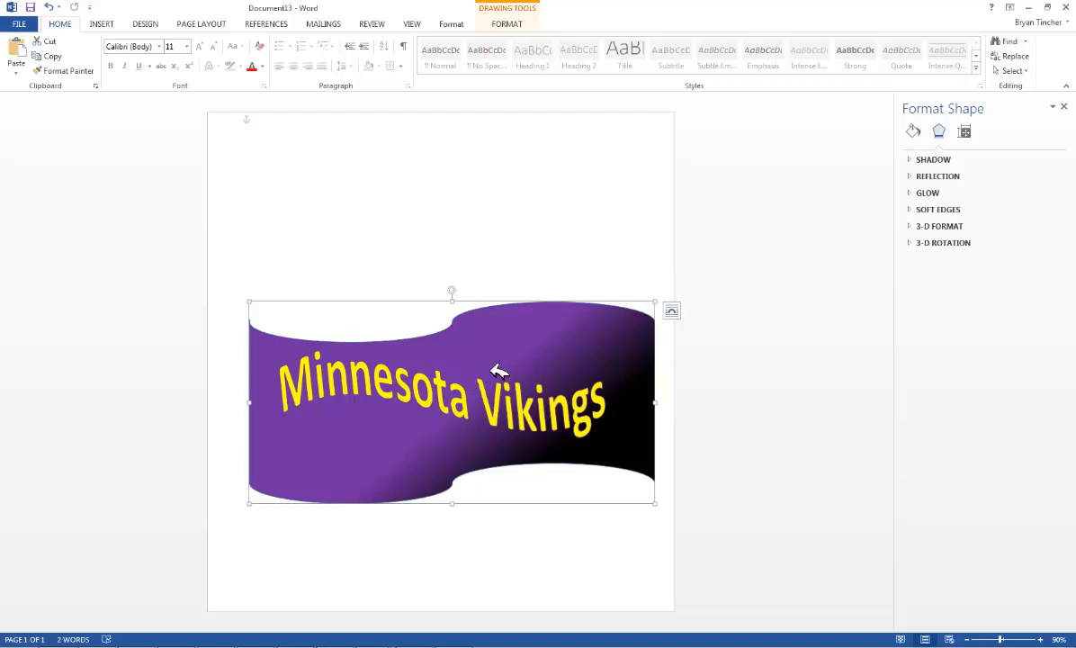
pyautogui.click(463, 347)
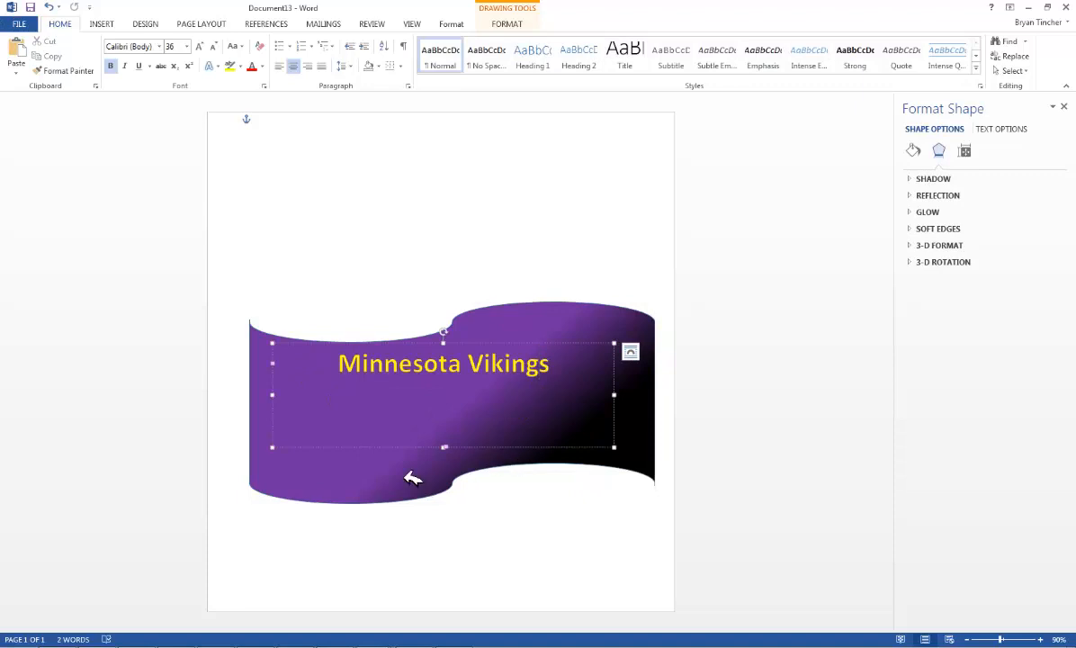
pyautogui.moveTo(412, 478)
pyautogui.mouseDown()
pyautogui.moveTo(404, 560)
pyautogui.moveTo(429, 616)
pyautogui.moveTo(425, 459)
pyautogui.mouseUp()
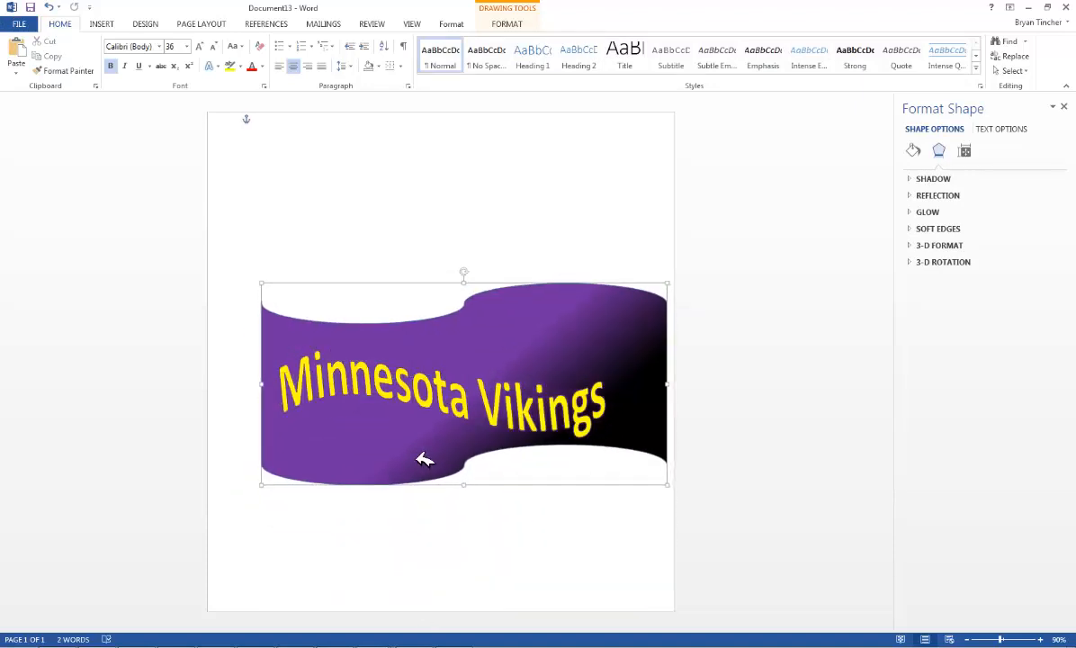
pyautogui.click(416, 402)
pyautogui.moveTo(372, 348); pyautogui.dragTo(402, 345)
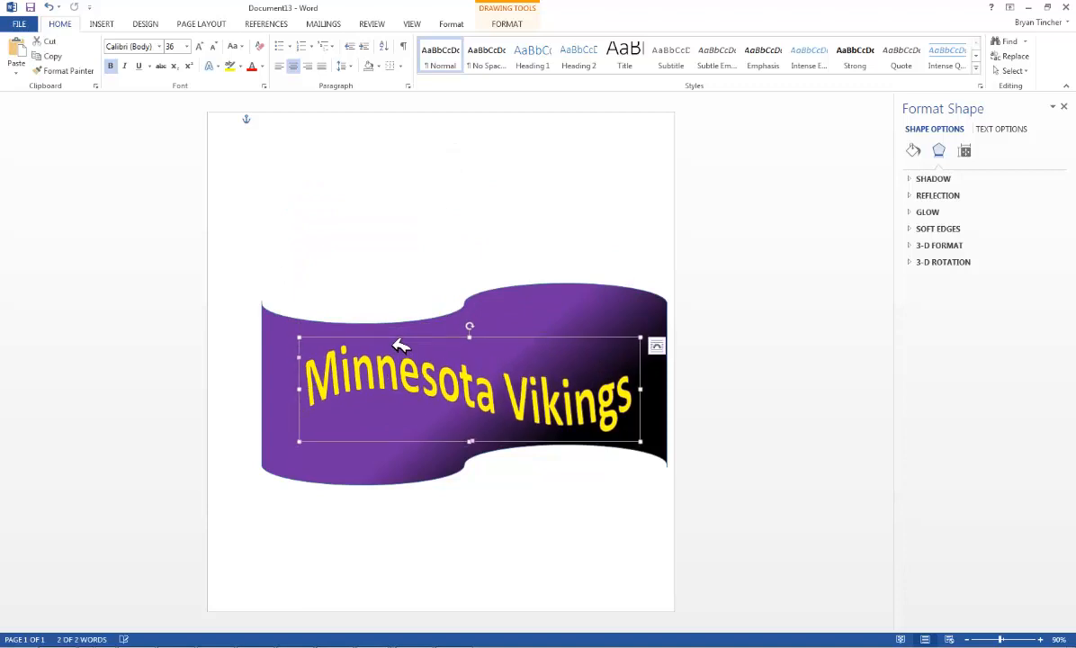
# Step: Select both the "Minnesota Vikings" WordArt and the banner shape and group them into one object
pyautogui.click(400, 473)
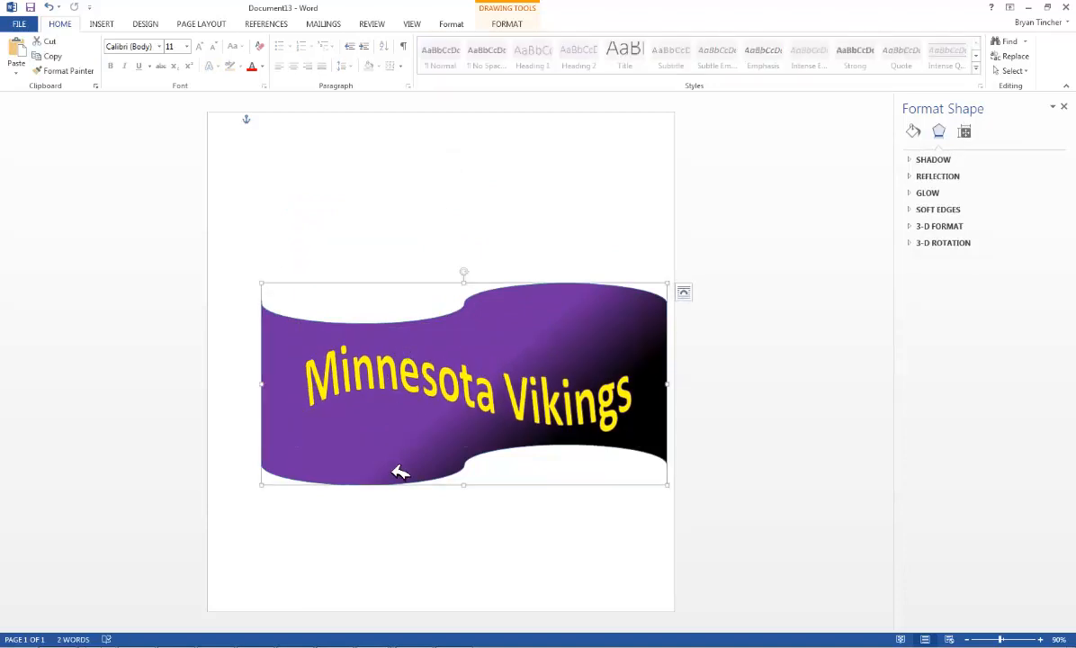
pyautogui.click(403, 363)
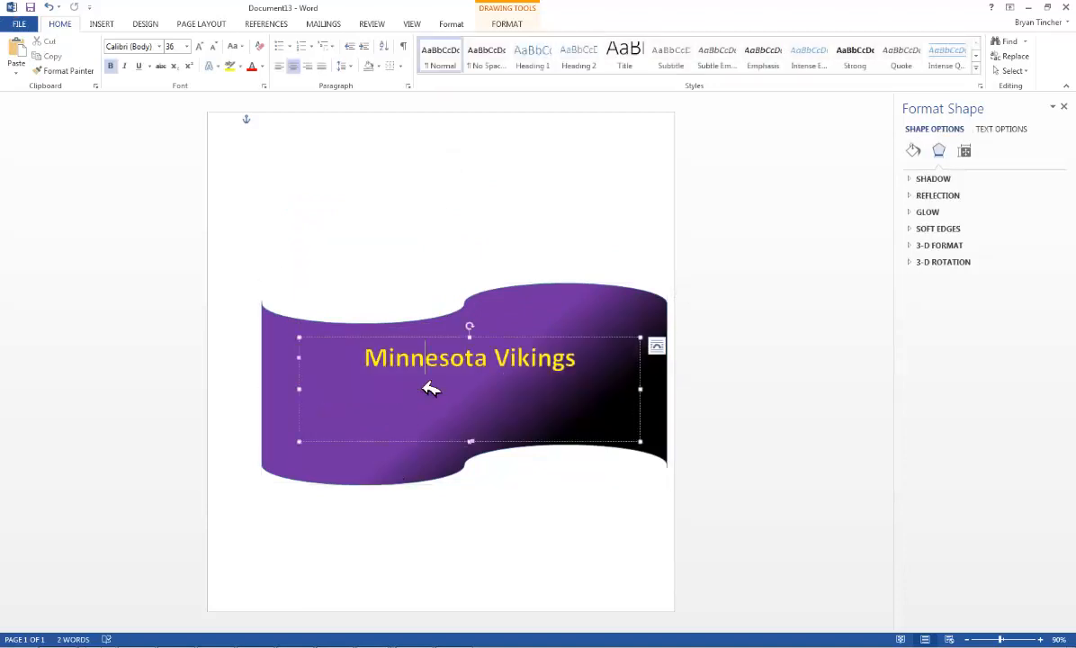
pyautogui.click(512, 341)
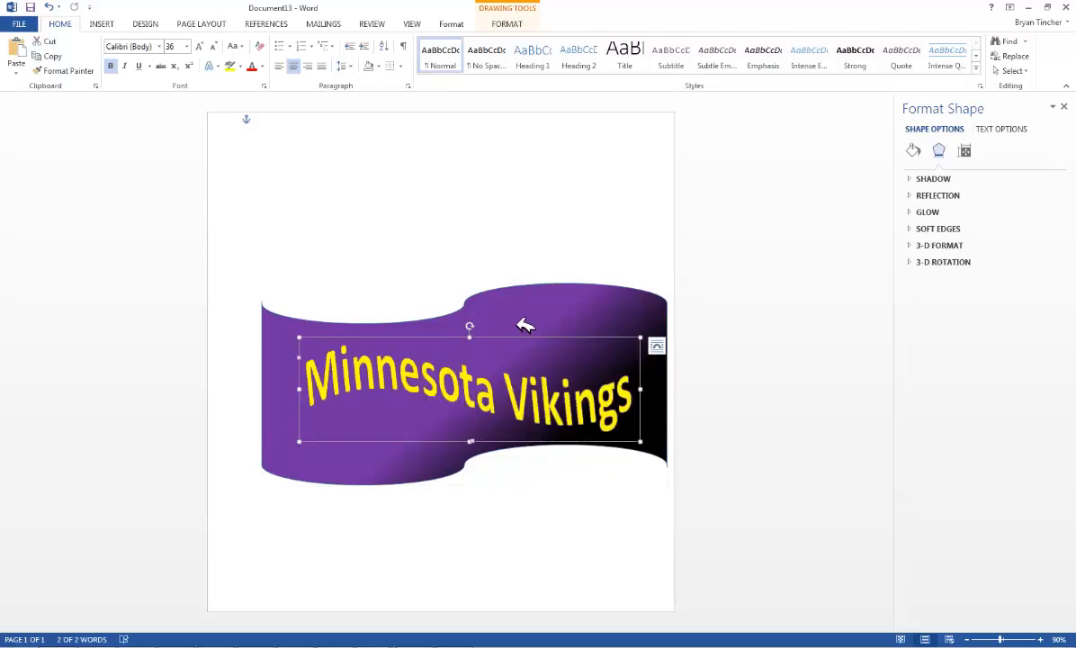
pyautogui.click(527, 322)
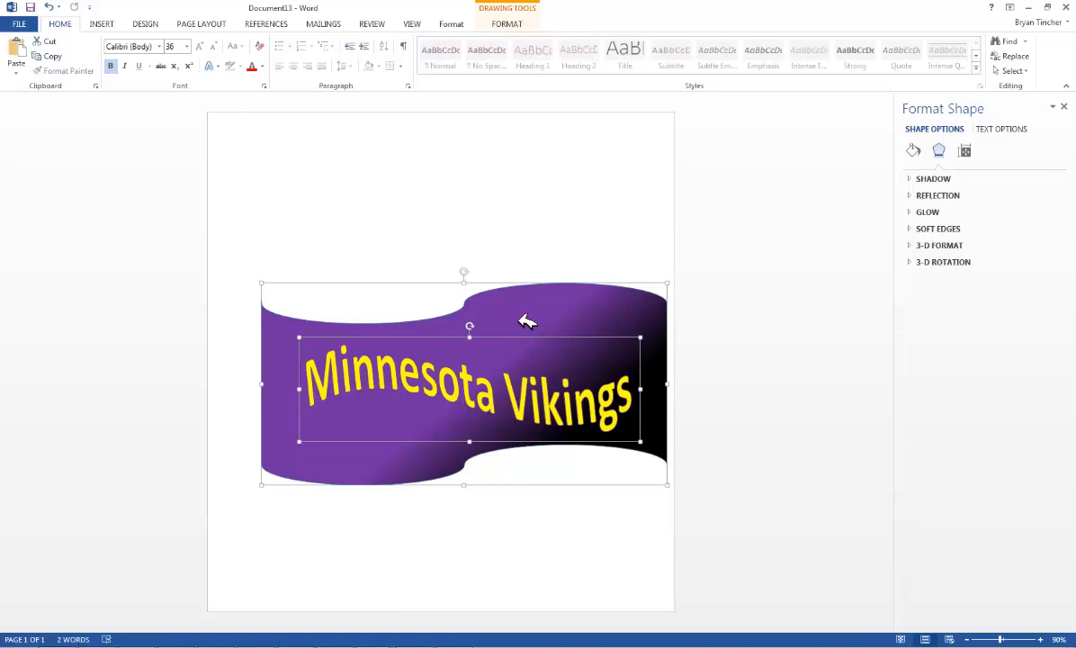
pyautogui.rightClick(528, 321)
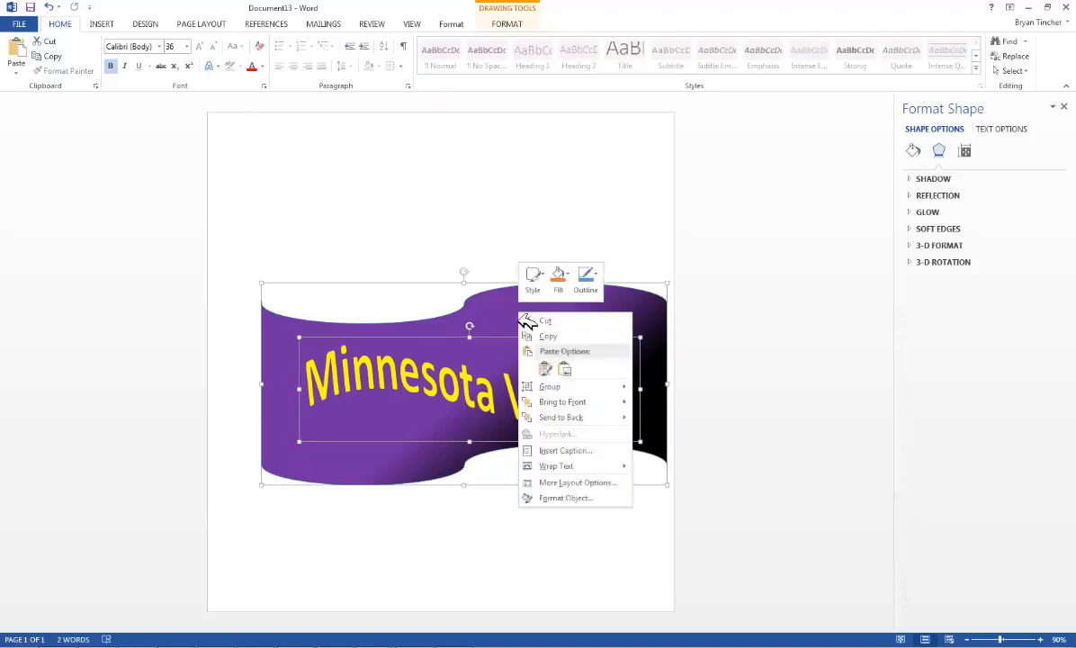
pyautogui.moveTo(587, 389)
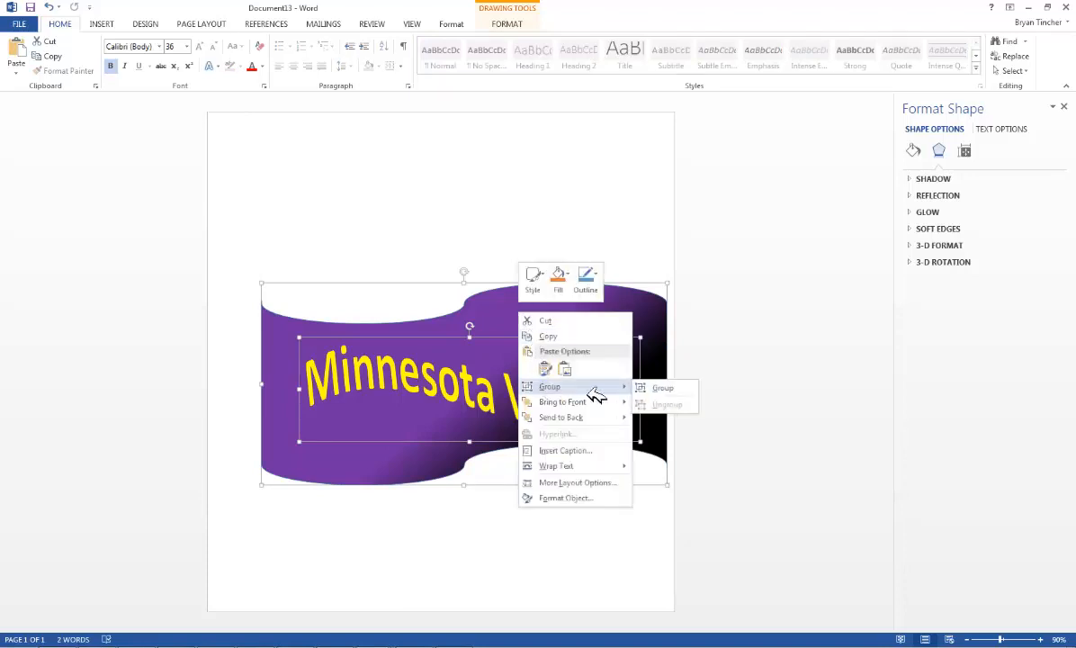
pyautogui.click(657, 399)
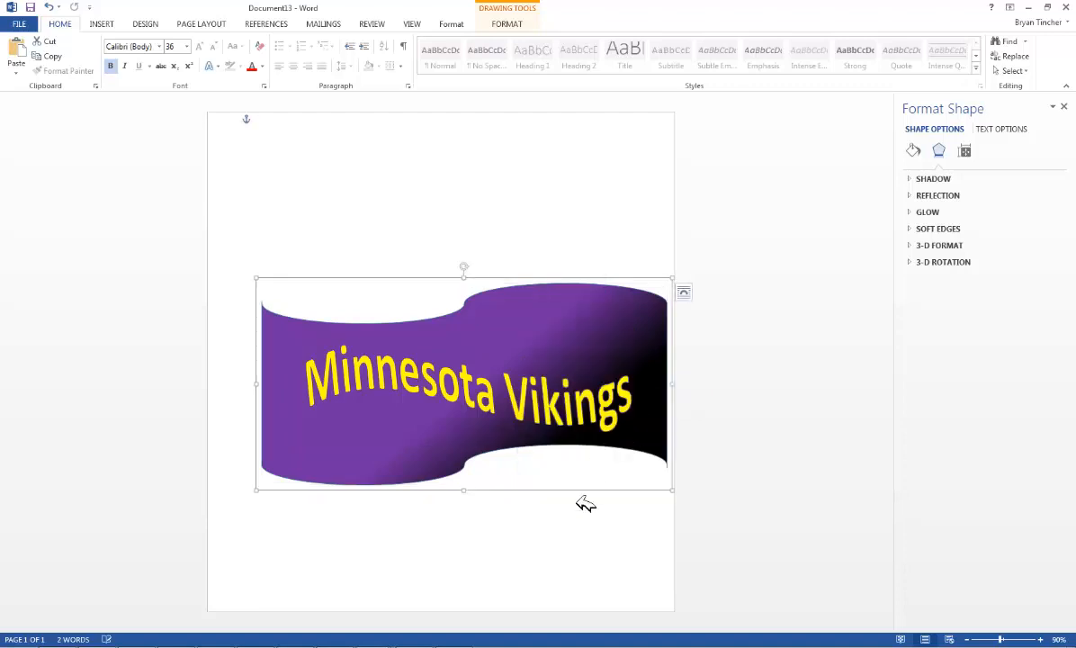
# Step: Move the grouped banner and WordArt together up and to the left on the page
pyautogui.click(397, 540)
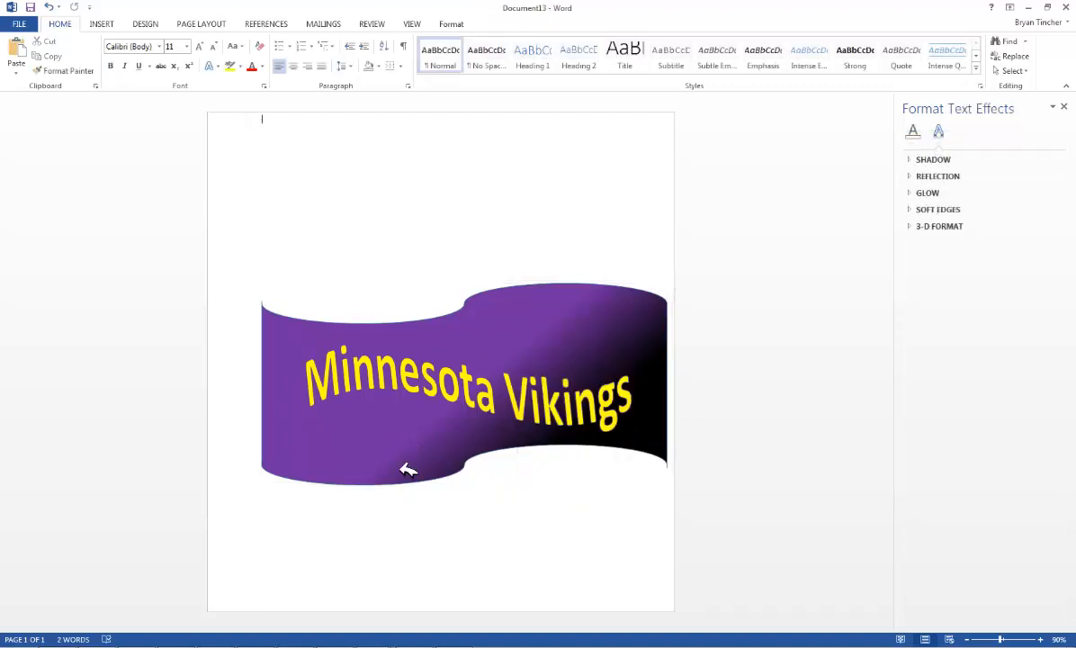
pyautogui.click(407, 469)
pyautogui.moveTo(408, 468)
pyautogui.mouseDown()
pyautogui.moveTo(404, 308)
pyautogui.moveTo(385, 412)
pyautogui.mouseUp()
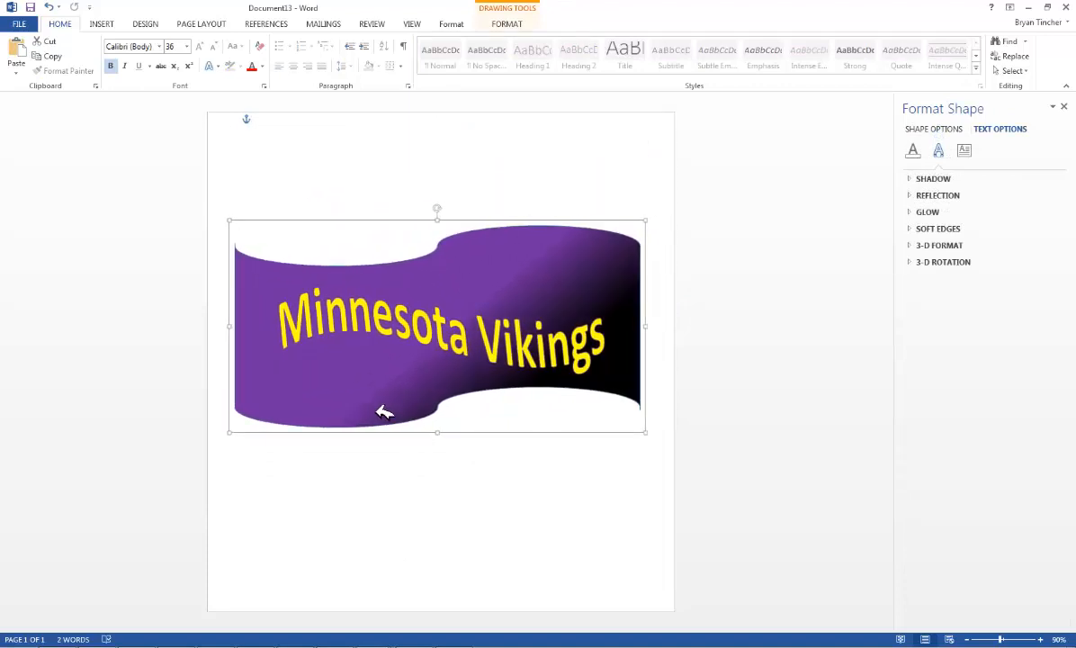
# Step: Ungroup the banner and WordArt, and move the banner shape slightly down and to the right on its own
pyautogui.rightClick(384, 412)
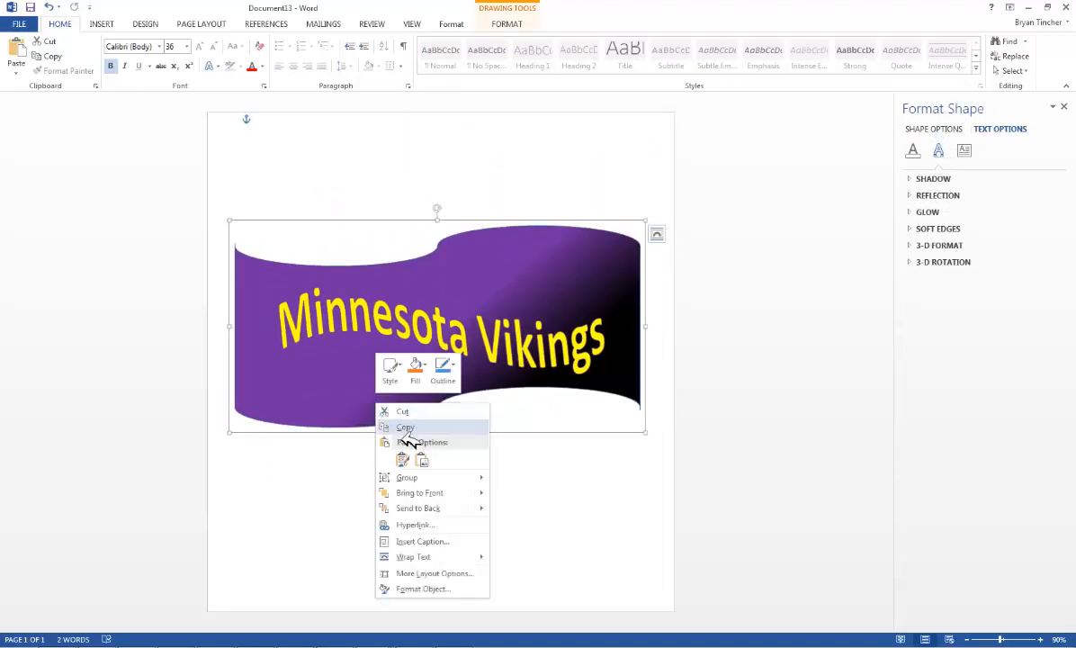
pyautogui.moveTo(416, 483)
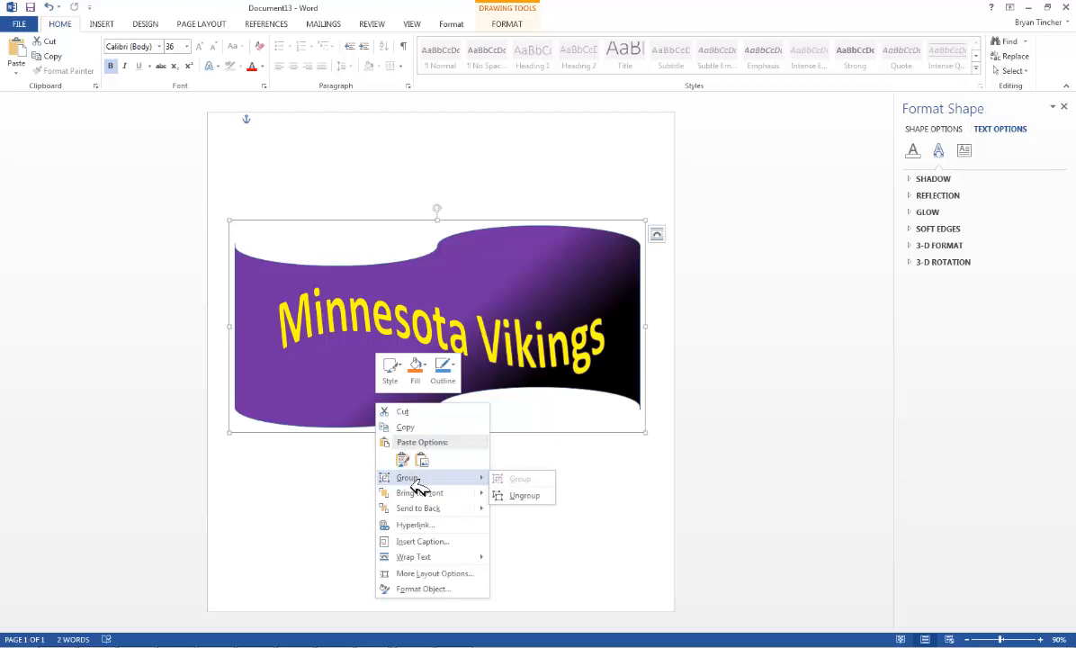
pyautogui.click(530, 500)
pyautogui.click(416, 324)
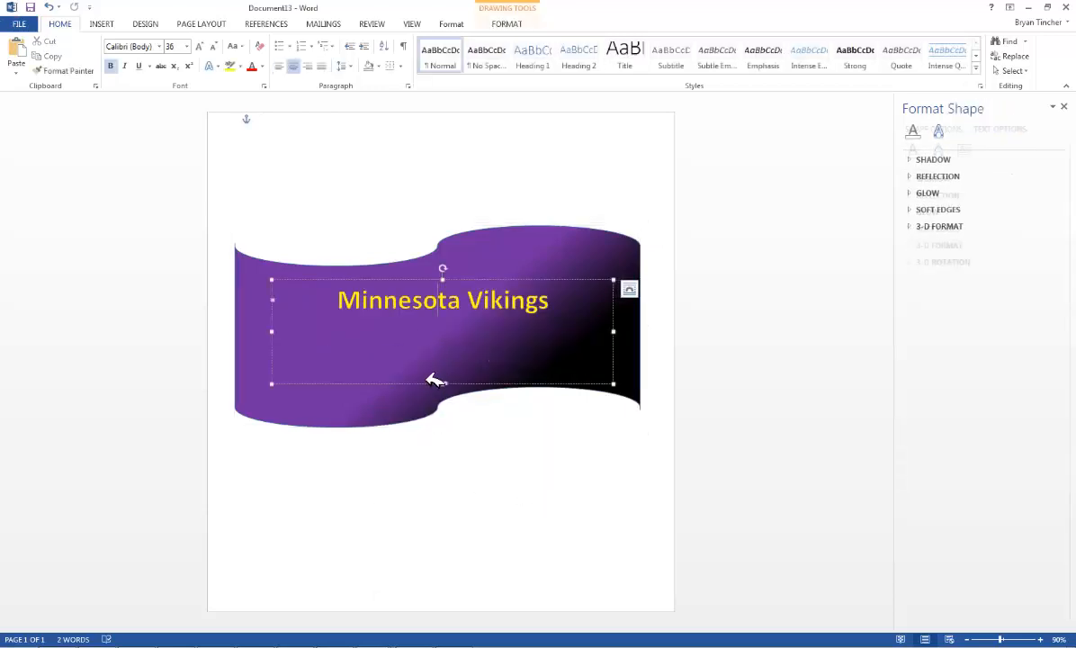
pyautogui.click(398, 408)
pyautogui.moveTo(399, 408); pyautogui.dragTo(411, 434)
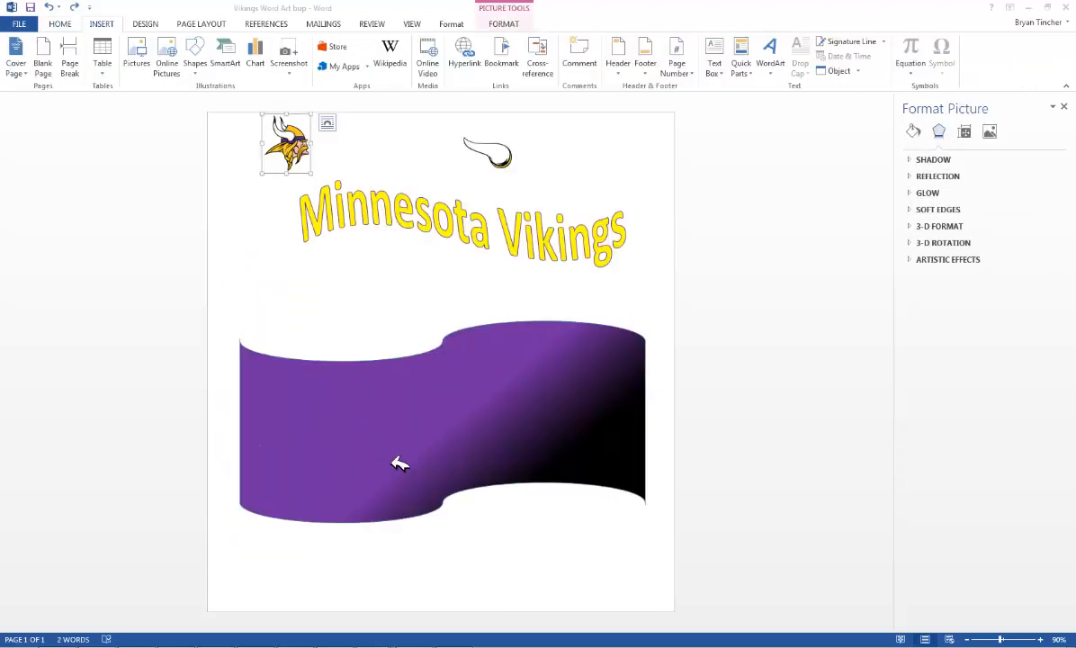
# Step: Move the Vikings logo picture into the WordArt, directly after the text "Minnesota Vikings"
pyautogui.click(290, 162)
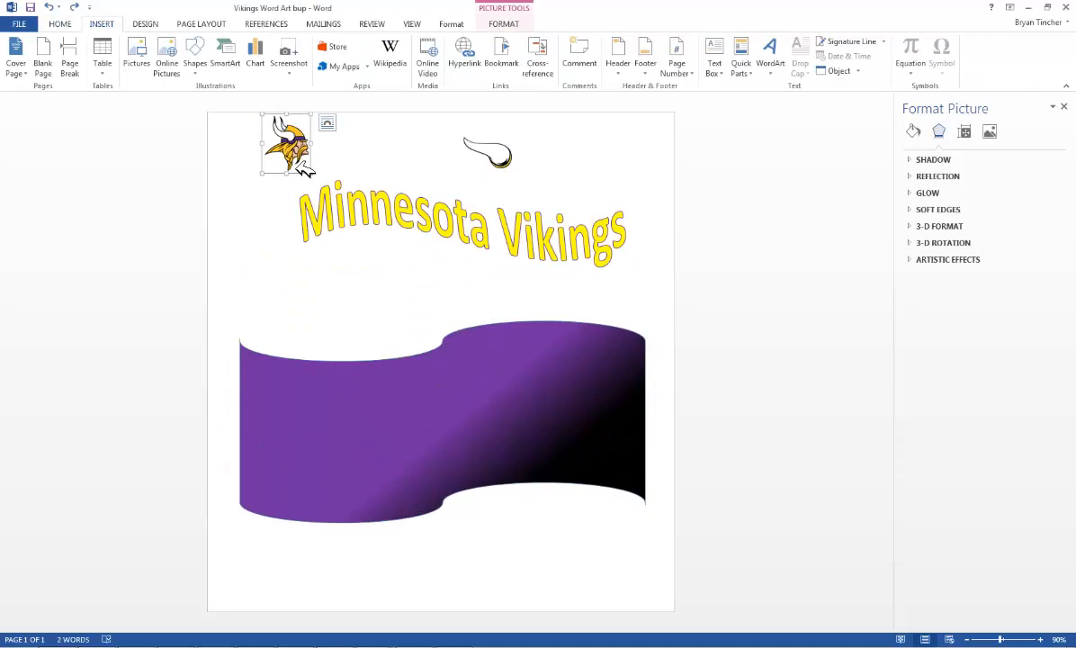
pyautogui.moveTo(304, 160); pyautogui.dragTo(629, 243)
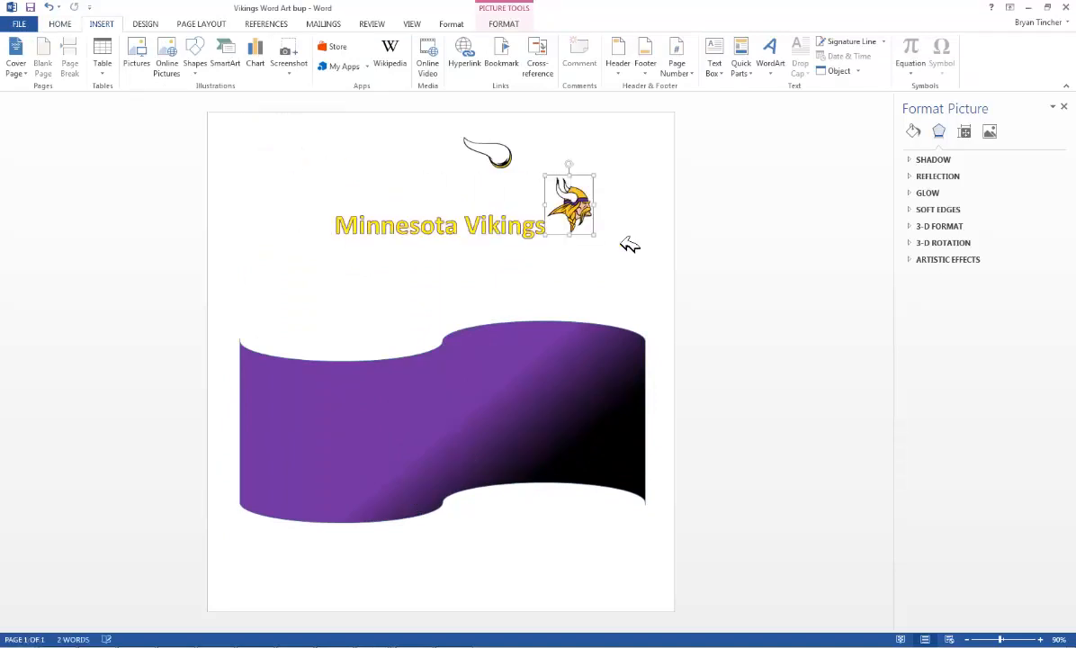
pyautogui.click(457, 297)
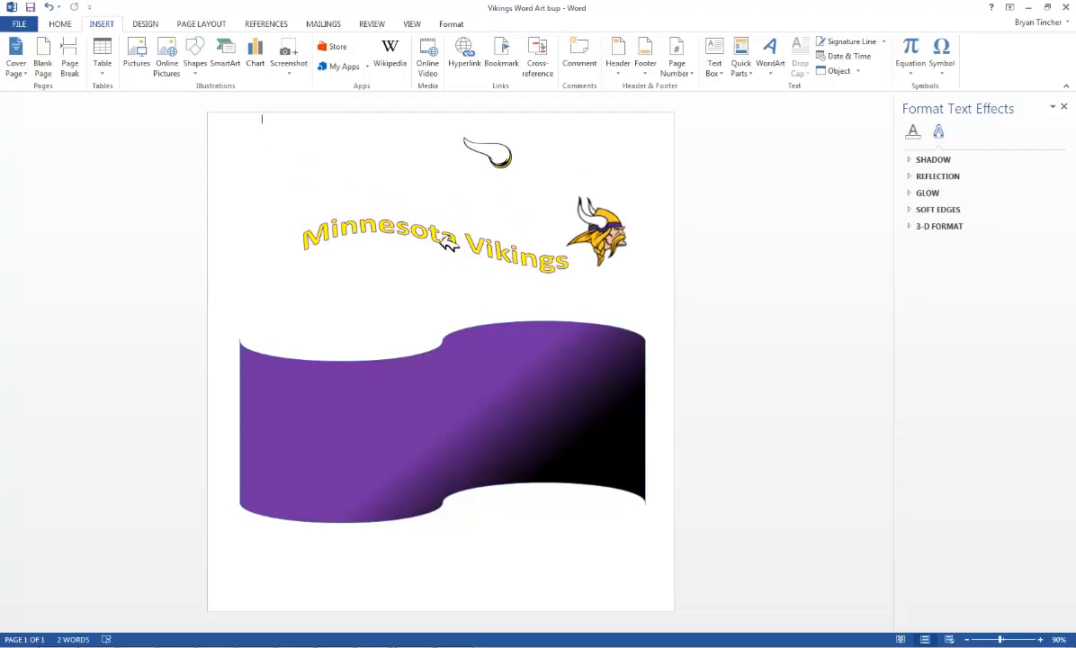
# Step: Move the "Minnesota Vikings" WordArt down onto the purple banner shape, and ungroup the WordArt and banner
pyautogui.click(376, 221)
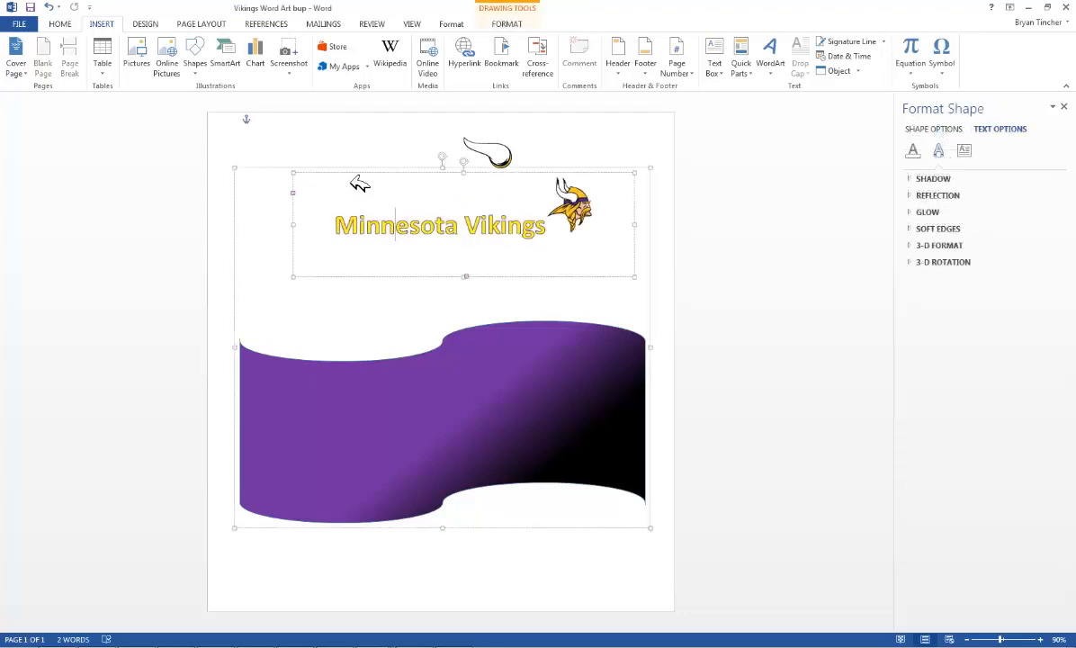
pyautogui.moveTo(359, 183); pyautogui.dragTo(329, 356)
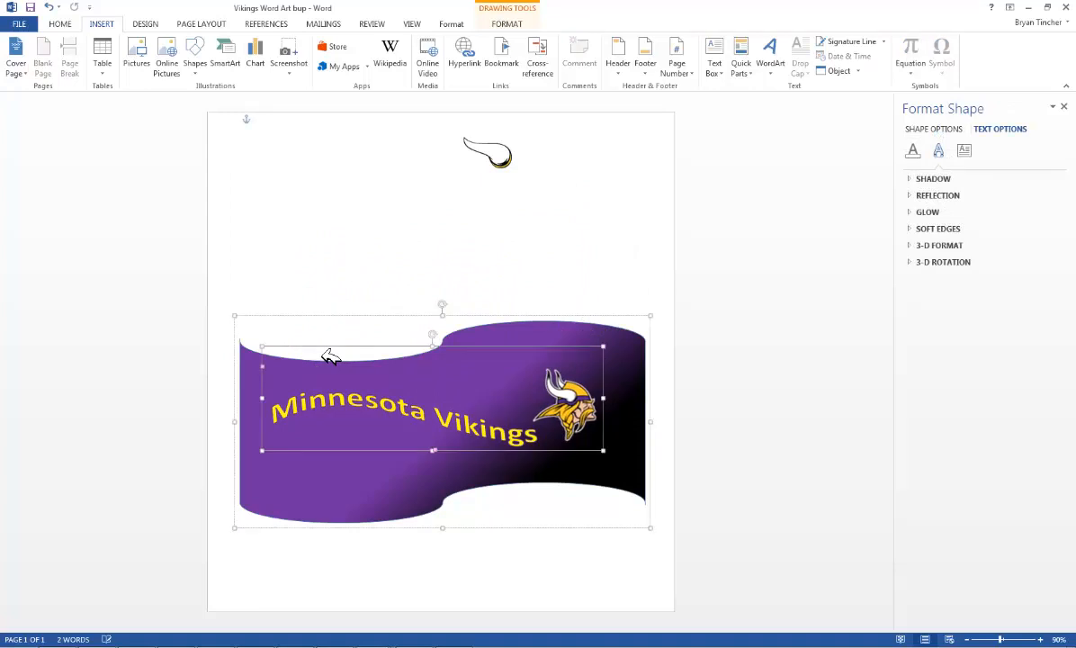
pyautogui.keyDown('shift'); pyautogui.click(458, 479); pyautogui.keyUp('shift')
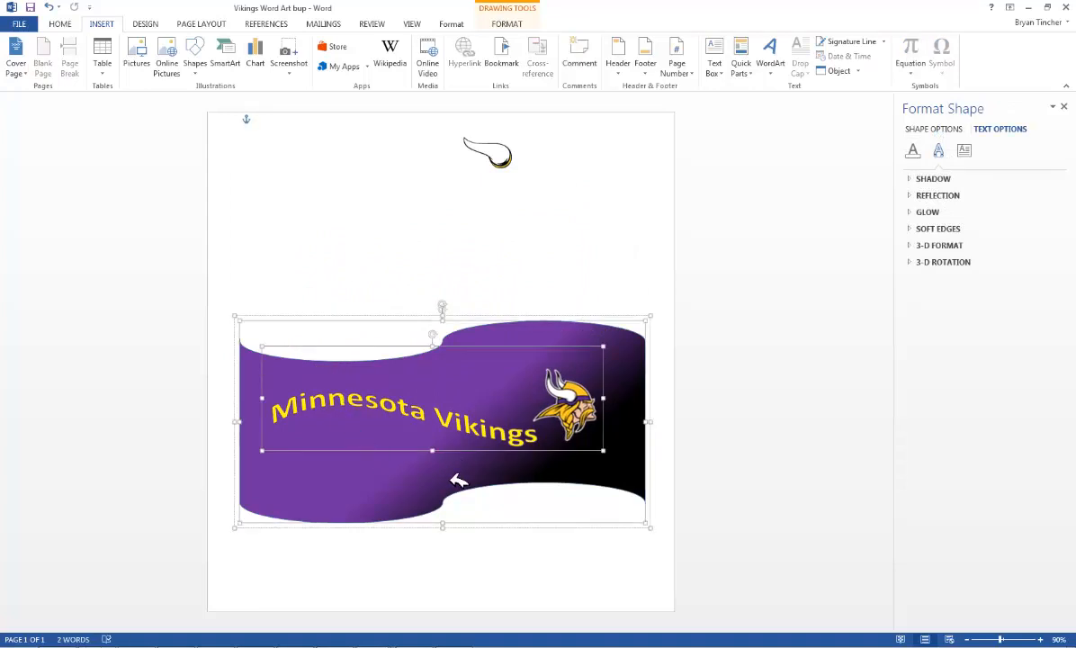
pyautogui.rightClick(458, 480)
pyautogui.moveTo(486, 358)
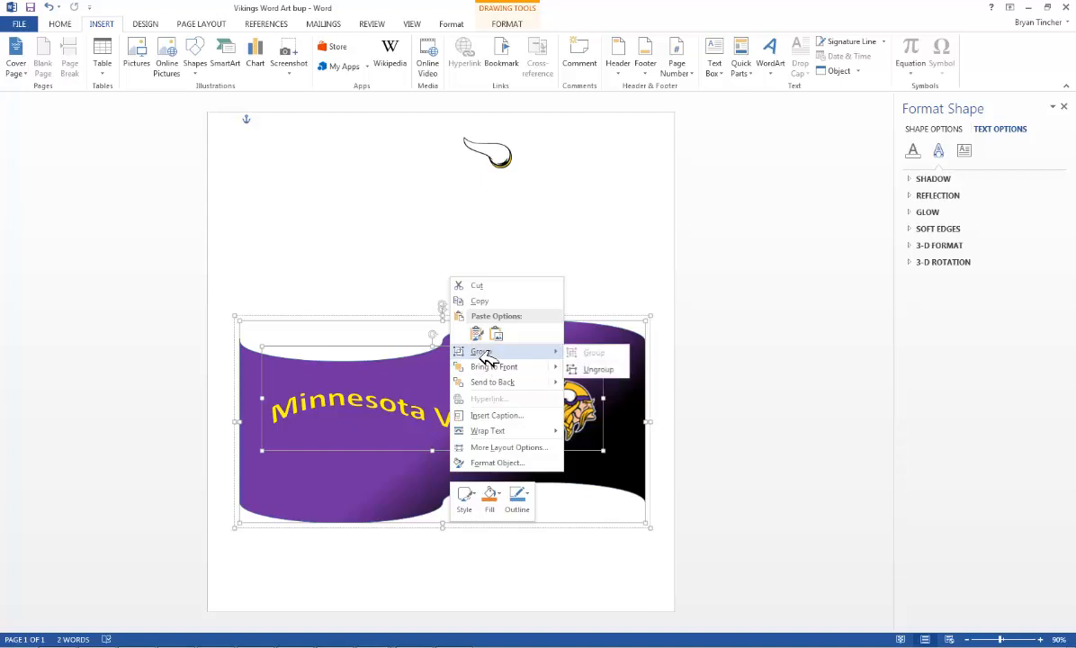
pyautogui.click(589, 353)
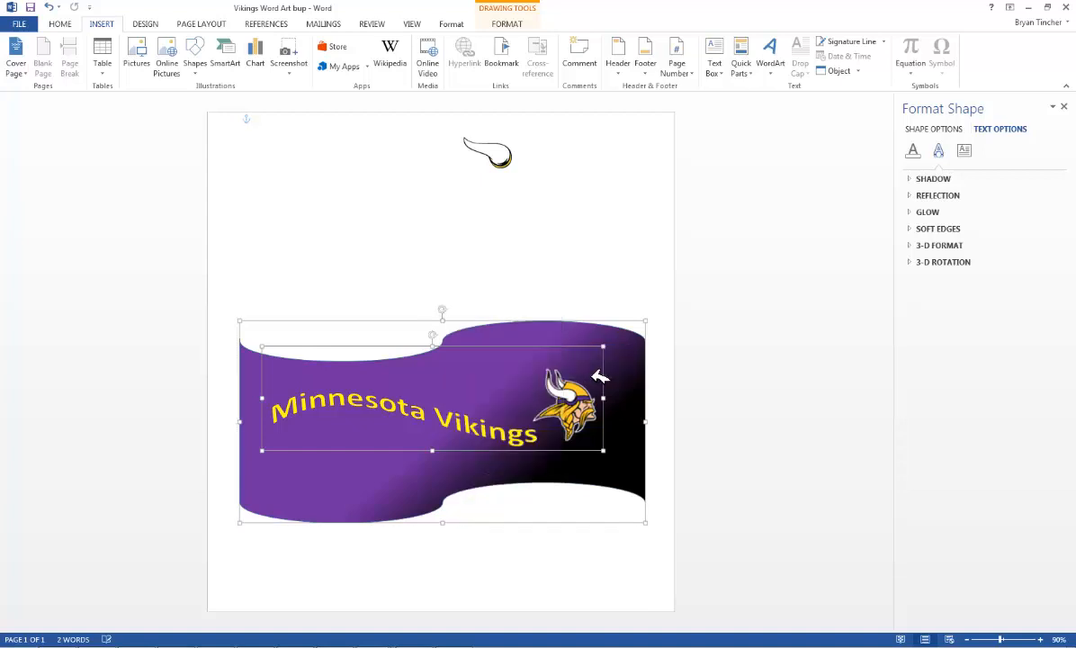
# Step: Move the Vikings horn picture onto the lower-left part of the banner shape, below the WordArt
pyautogui.click(470, 495)
pyautogui.click(456, 483)
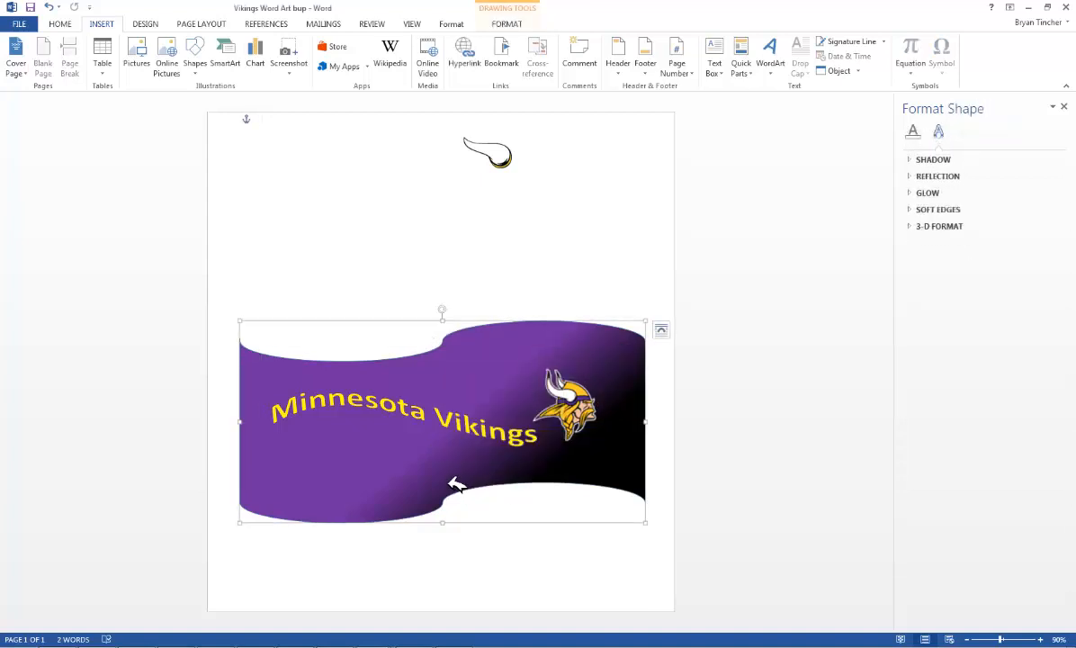
pyautogui.click(504, 171)
pyautogui.moveTo(504, 171); pyautogui.dragTo(329, 493)
# Step: Select the WordArt, the banner shape and the horn picture together and group them into one object
pyautogui.click(457, 448)
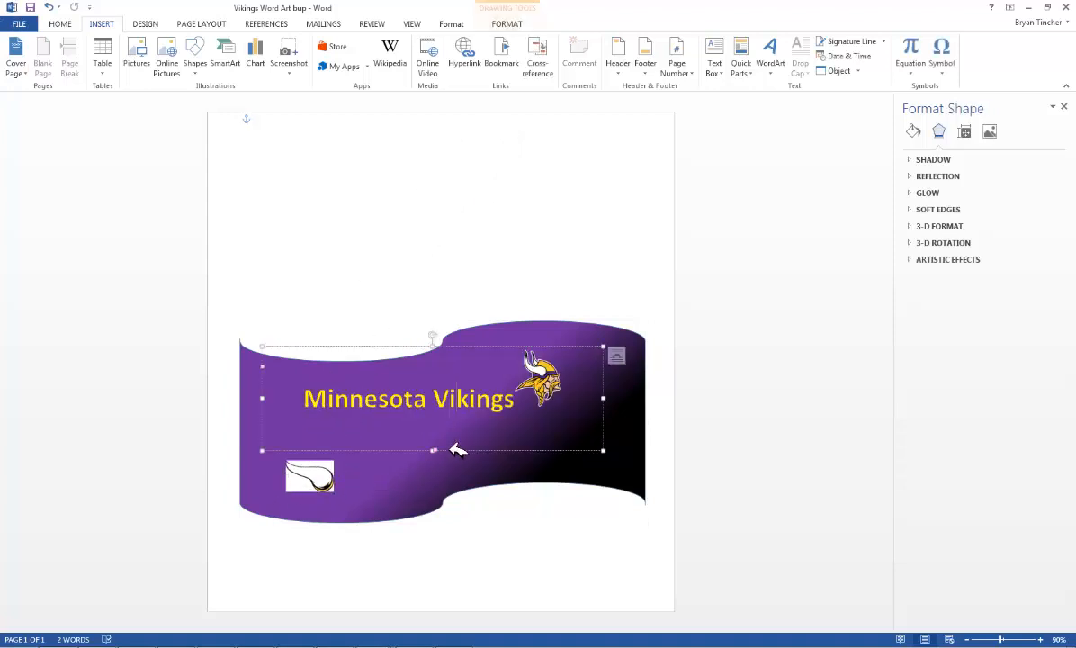
pyautogui.click(555, 478)
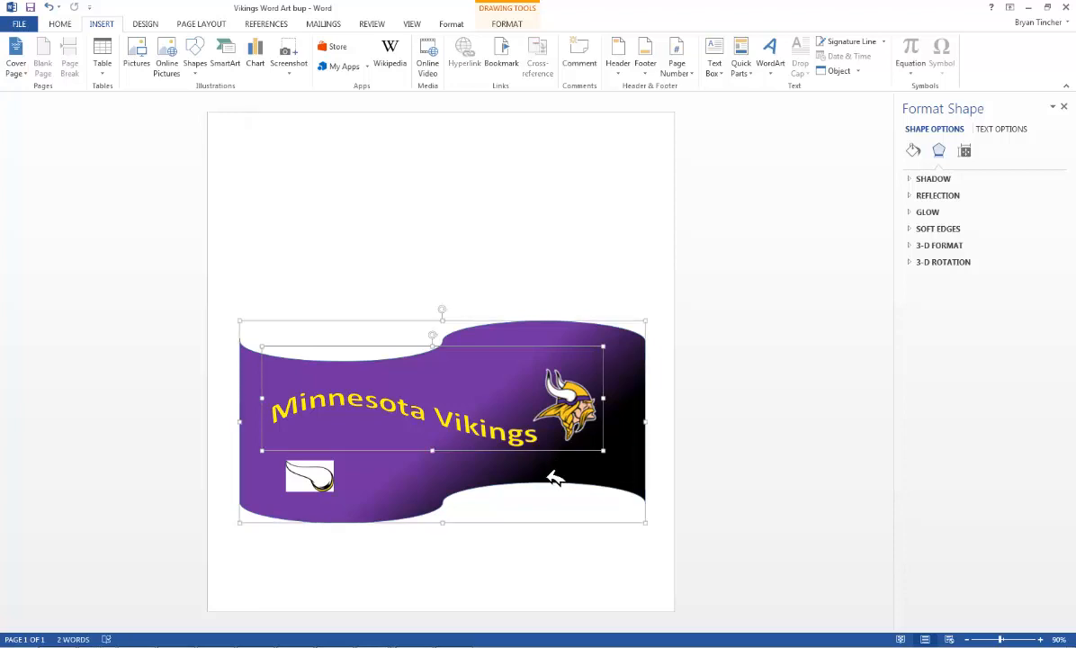
pyautogui.click(309, 479)
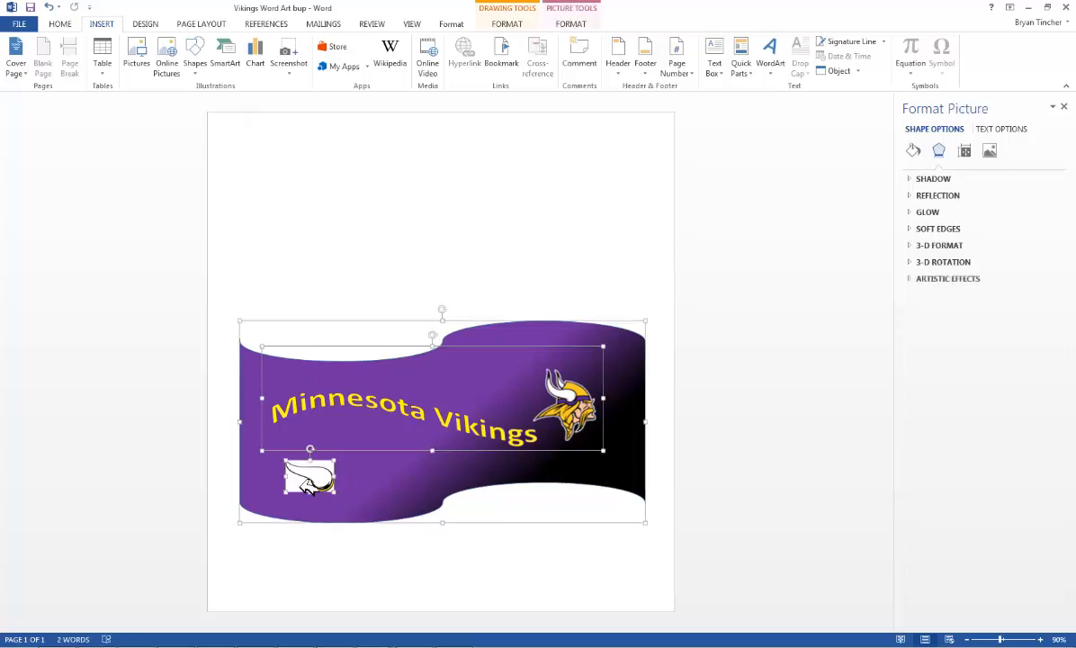
pyautogui.rightClick(304, 480)
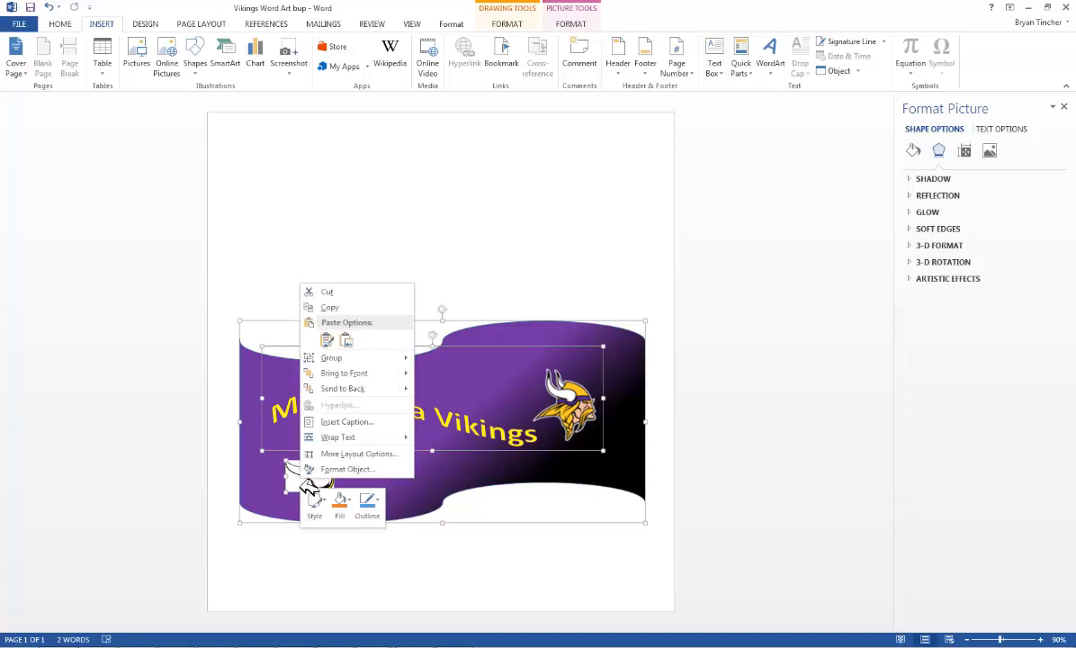
pyautogui.moveTo(367, 363)
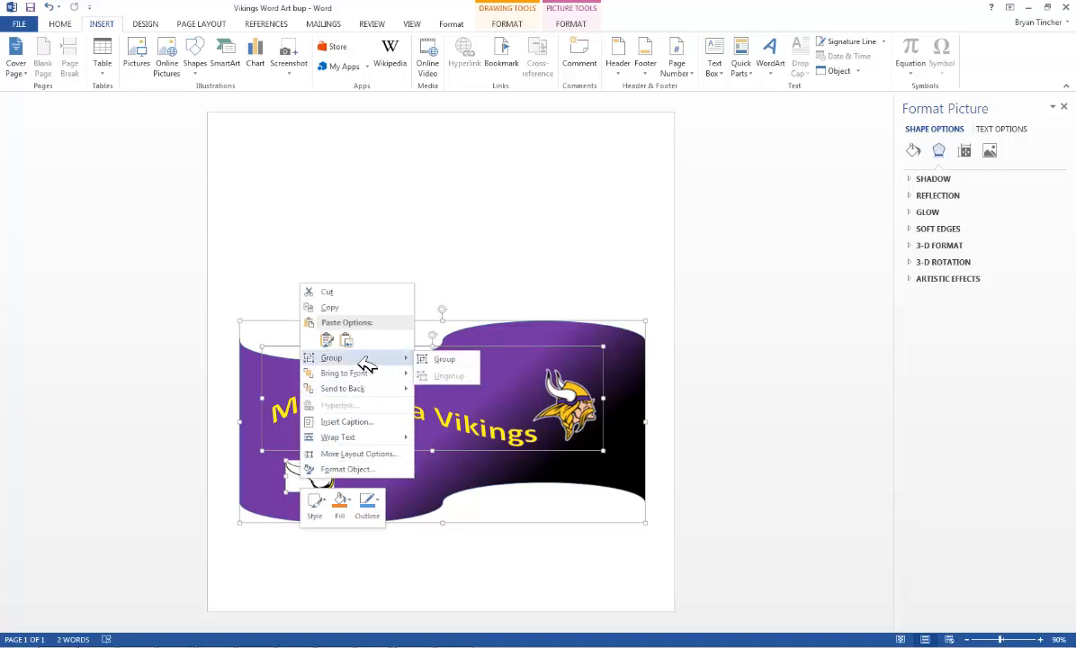
pyautogui.click(450, 361)
# Step: Move the grouped banner, WordArt and horn picture straight up to the upper half of the page
pyautogui.click(456, 574)
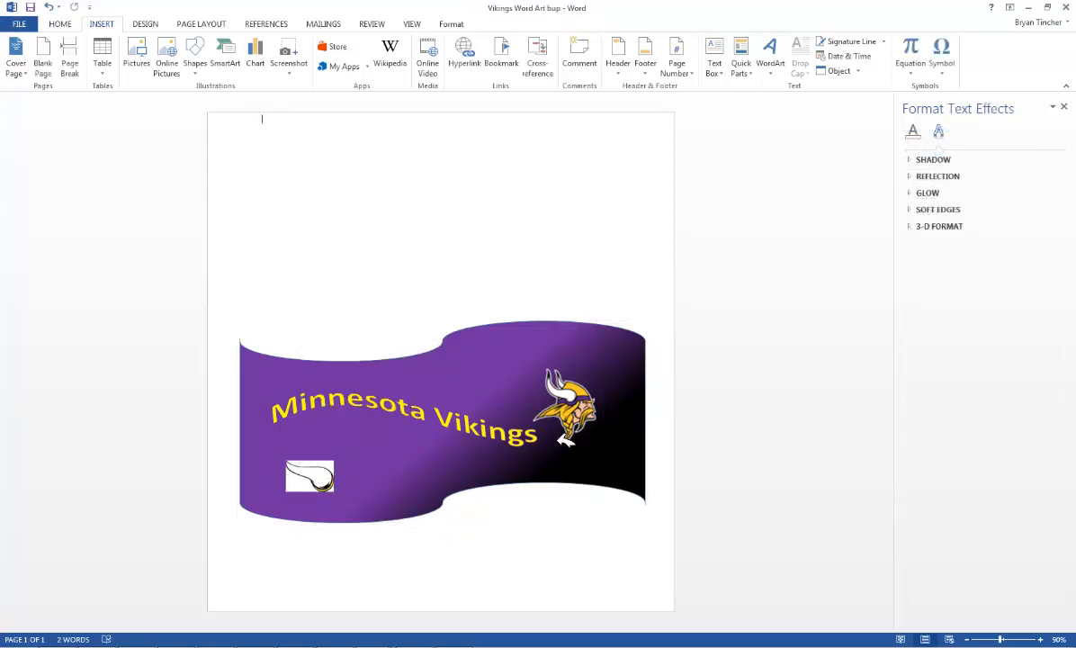
pyautogui.click(608, 374)
pyautogui.click(441, 548)
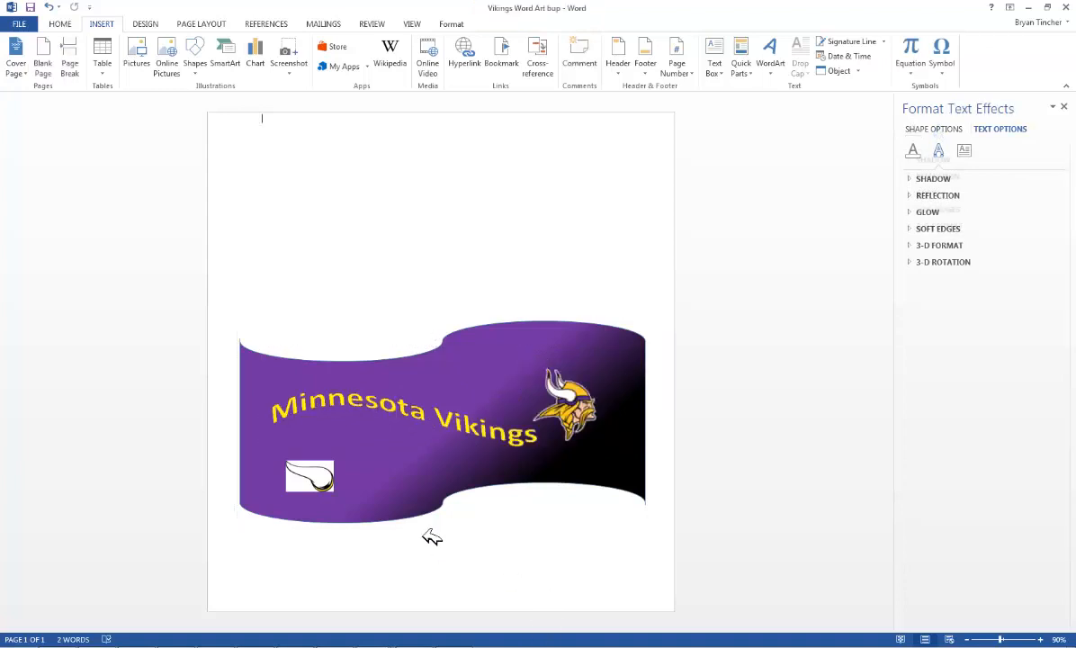
pyautogui.moveTo(420, 518); pyautogui.dragTo(419, 385)
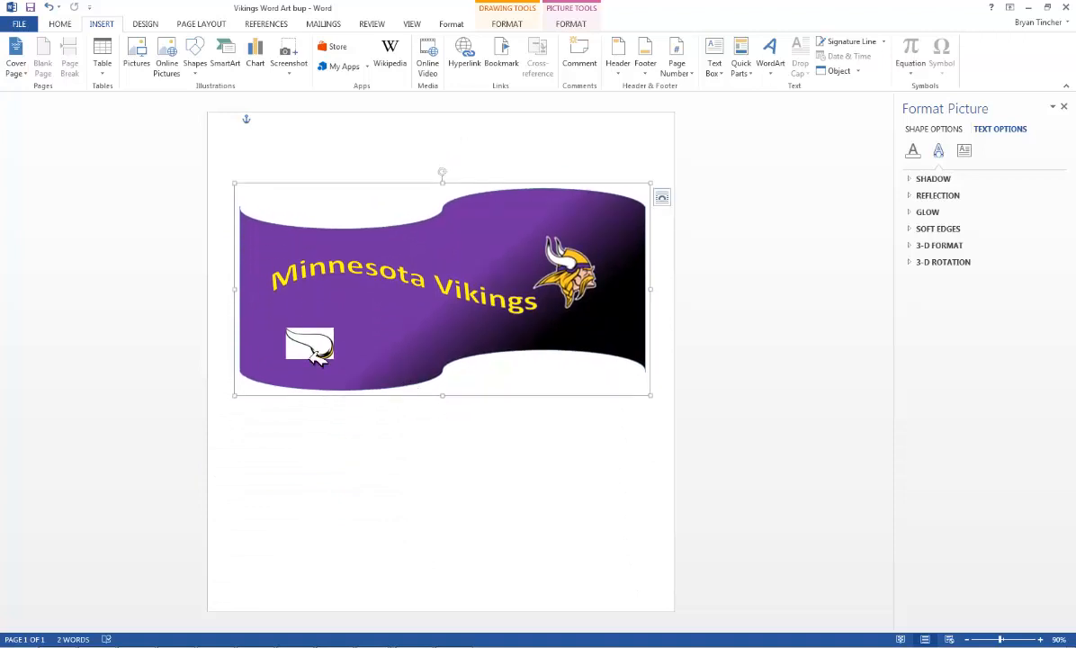
# Step: Ungroup the banner, WordArt and horn picture, and move the three still-selected objects slightly down and to the right
pyautogui.rightClick(420, 365)
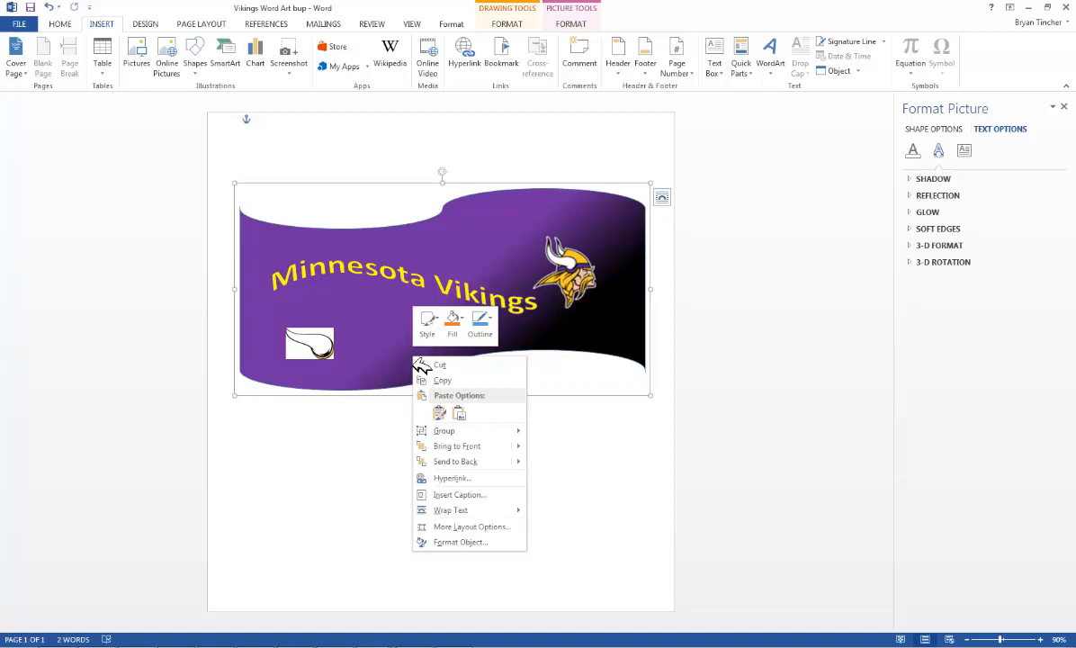
pyautogui.moveTo(498, 437)
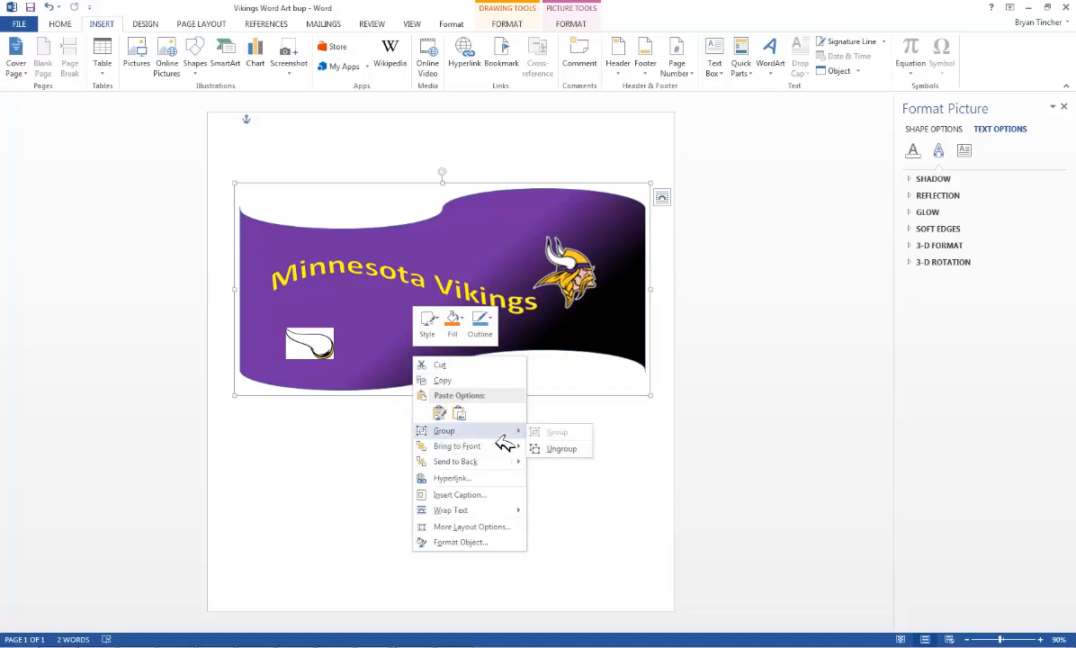
pyautogui.click(556, 447)
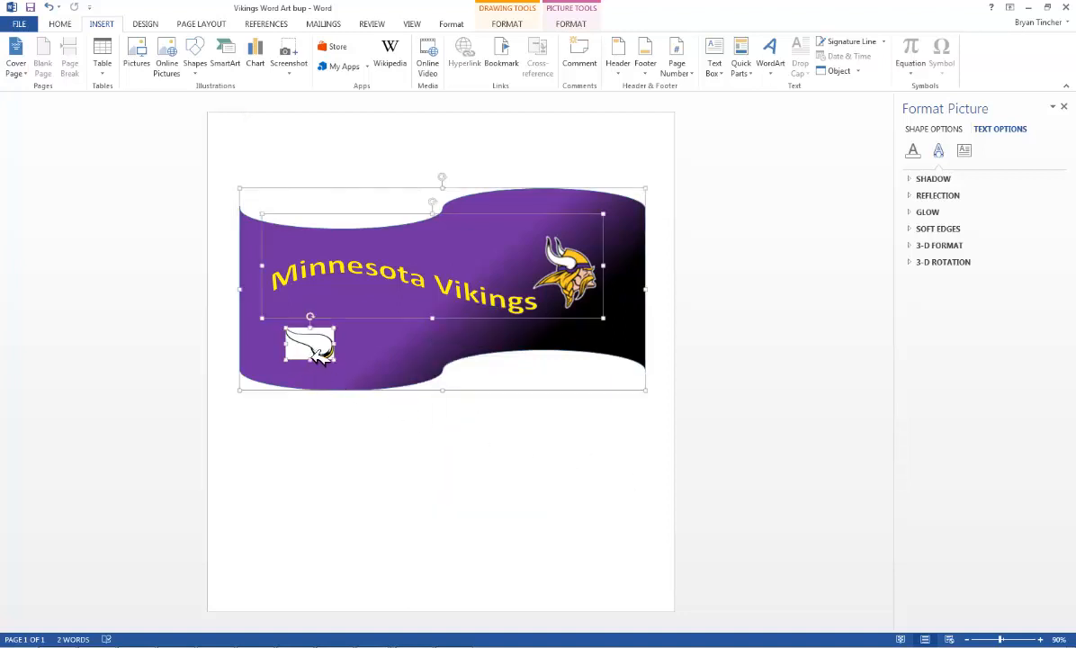
pyautogui.moveTo(311, 351); pyautogui.dragTo(314, 372)
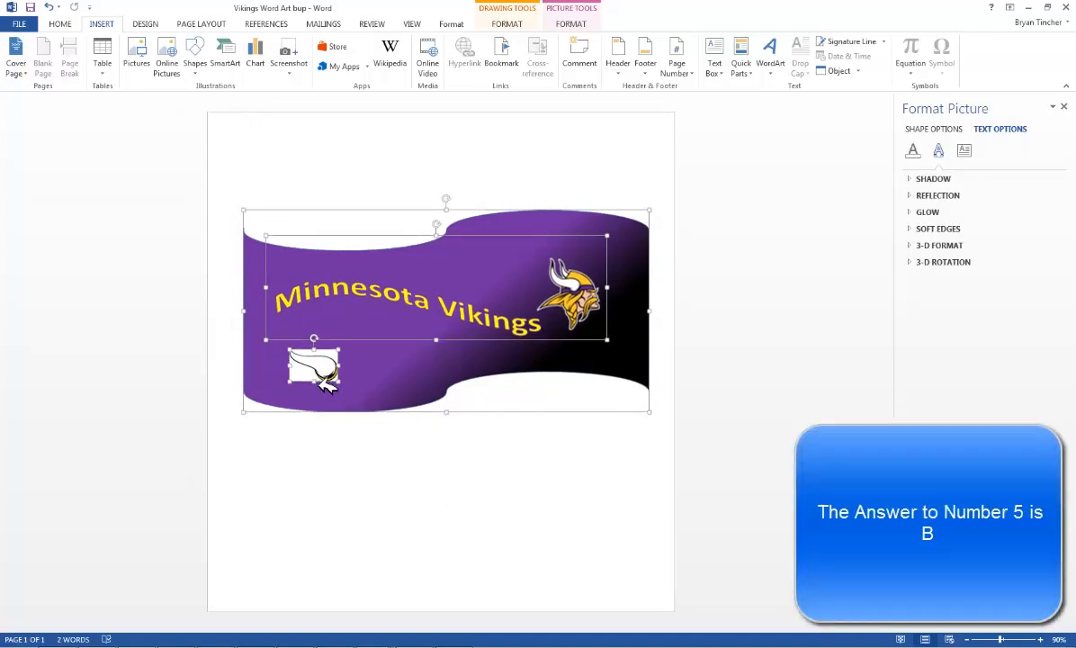
pyautogui.moveTo(329, 384); pyautogui.dragTo(347, 389)
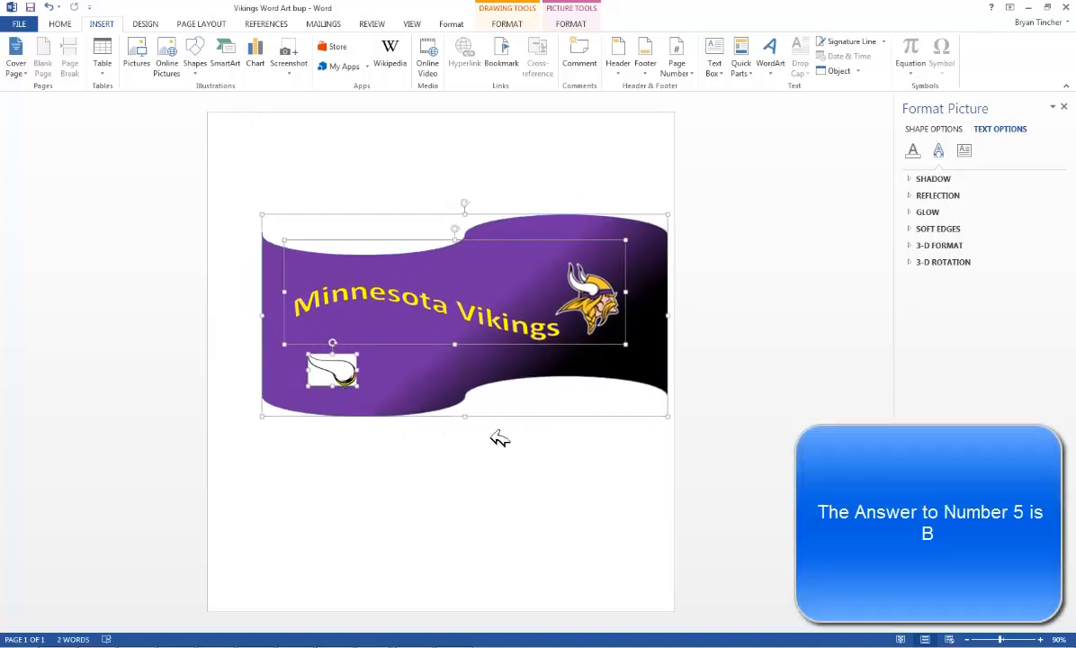
pyautogui.click(459, 333)
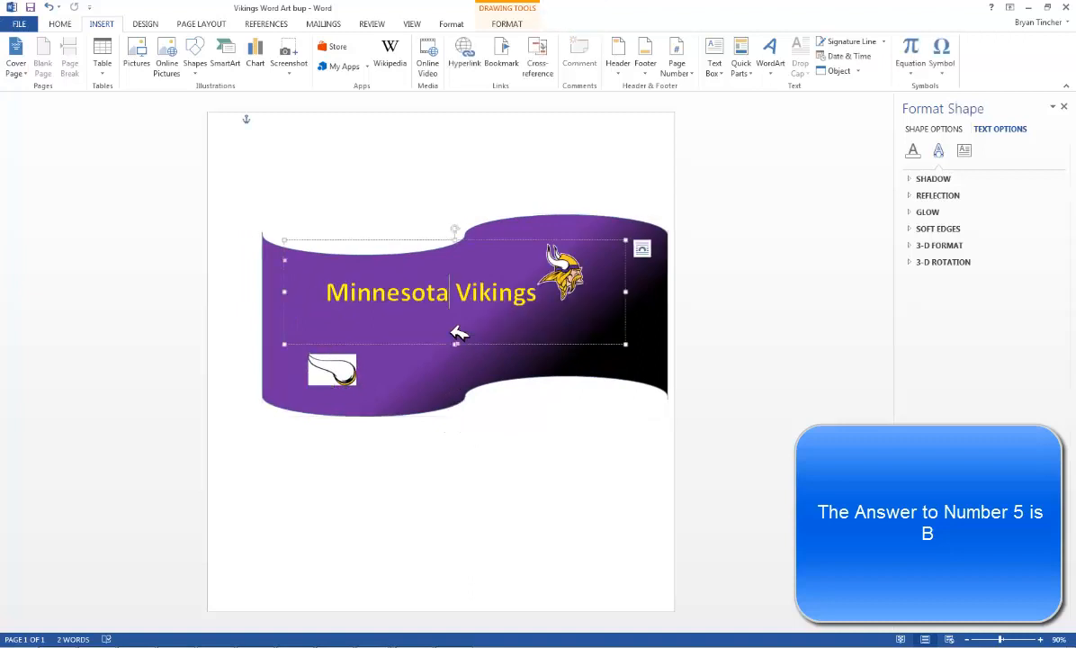
# Step: Move the horn picture on its own off the banner to the blank lower-left area of the page
pyautogui.click(365, 380)
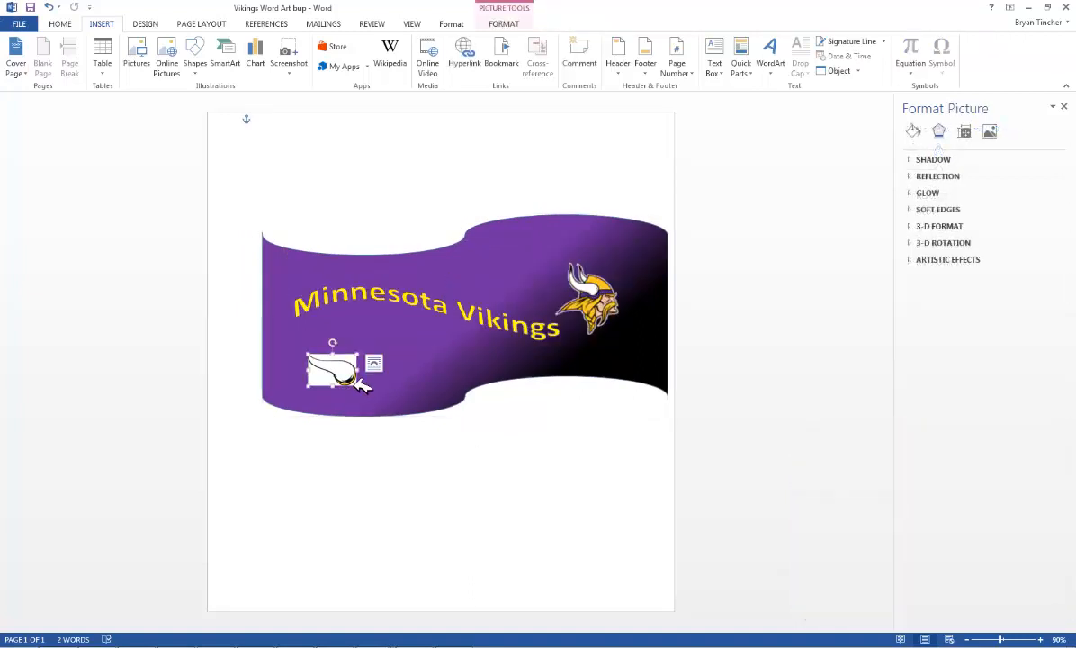
pyautogui.moveTo(365, 380); pyautogui.dragTo(331, 547)
pyautogui.click(480, 513)
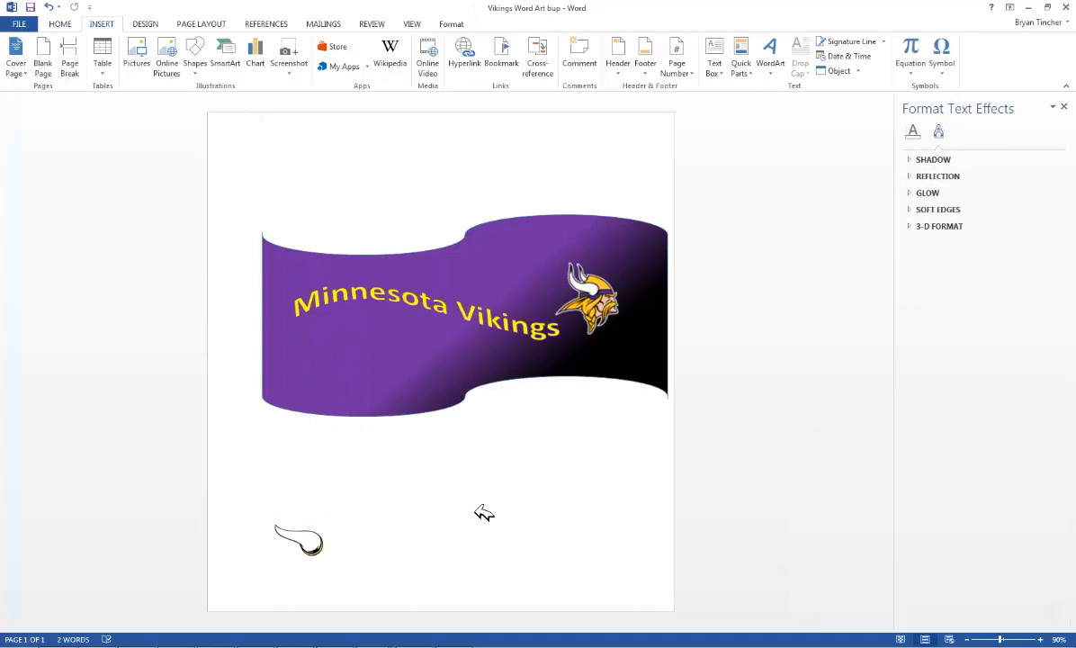